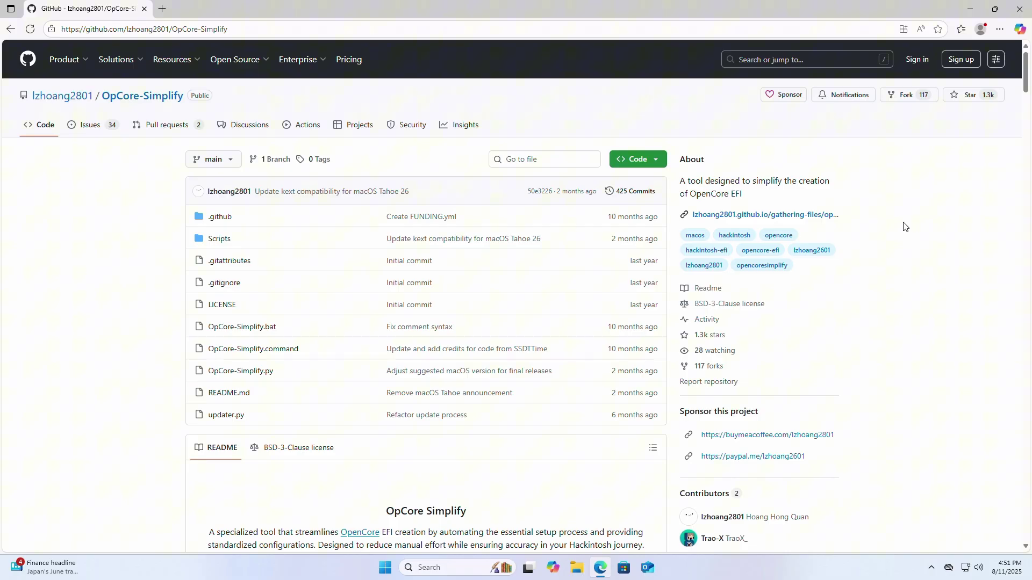
pyautogui.click(659, 163)
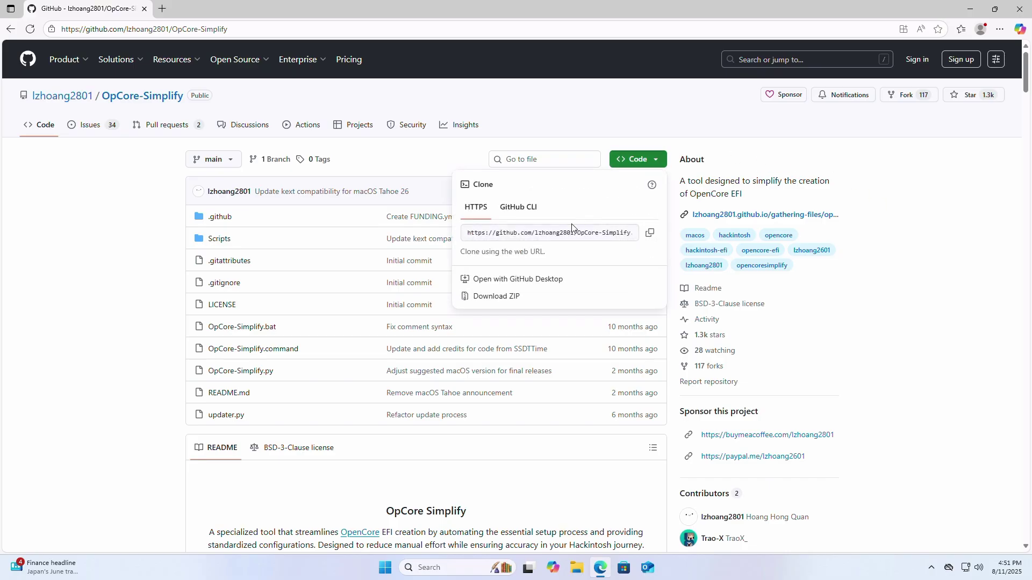
pyautogui.click(509, 297)
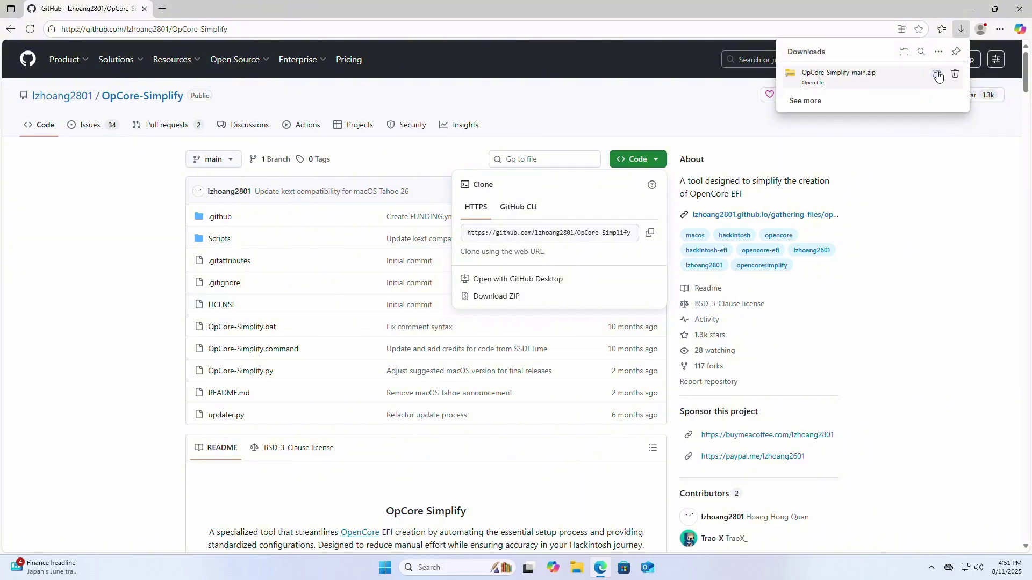
pyautogui.click(936, 73)
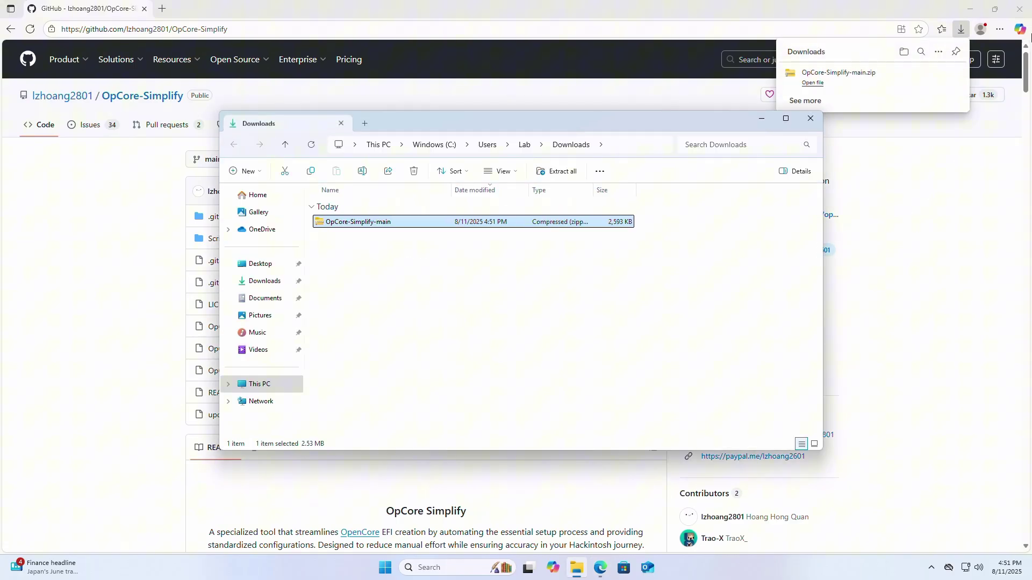
pyautogui.click(1018, 9)
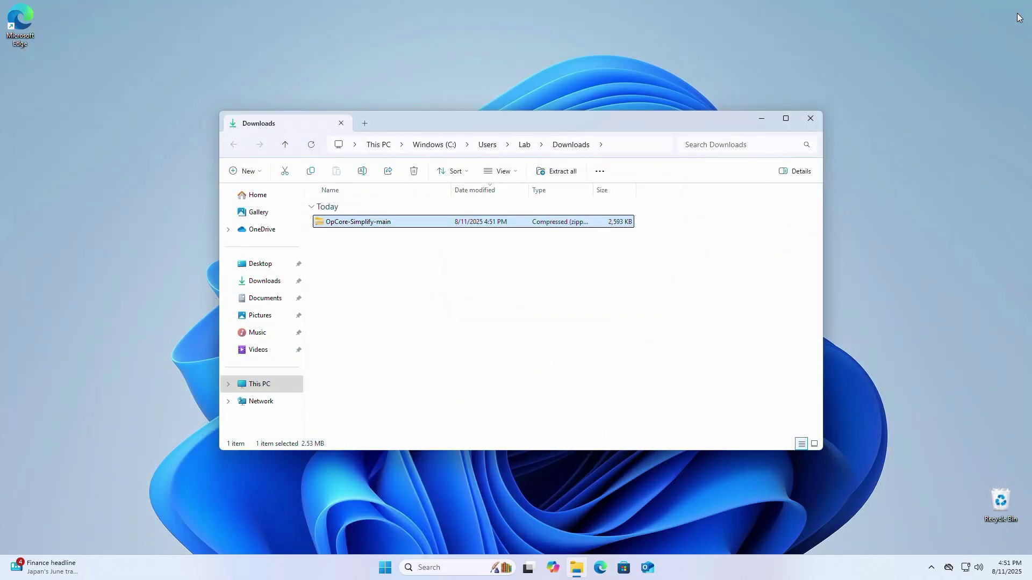
pyautogui.rightClick(397, 226)
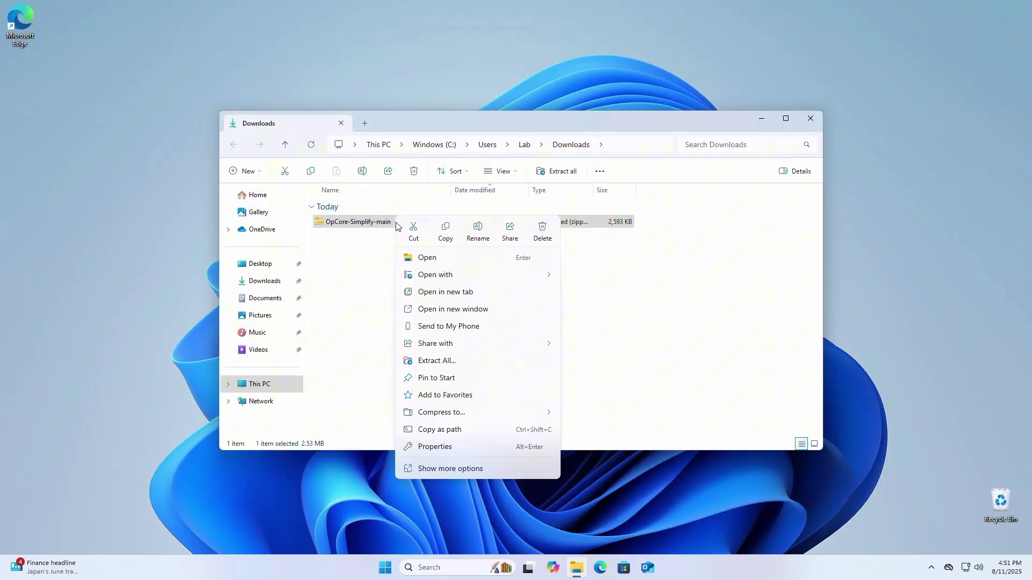
pyautogui.click(450, 366)
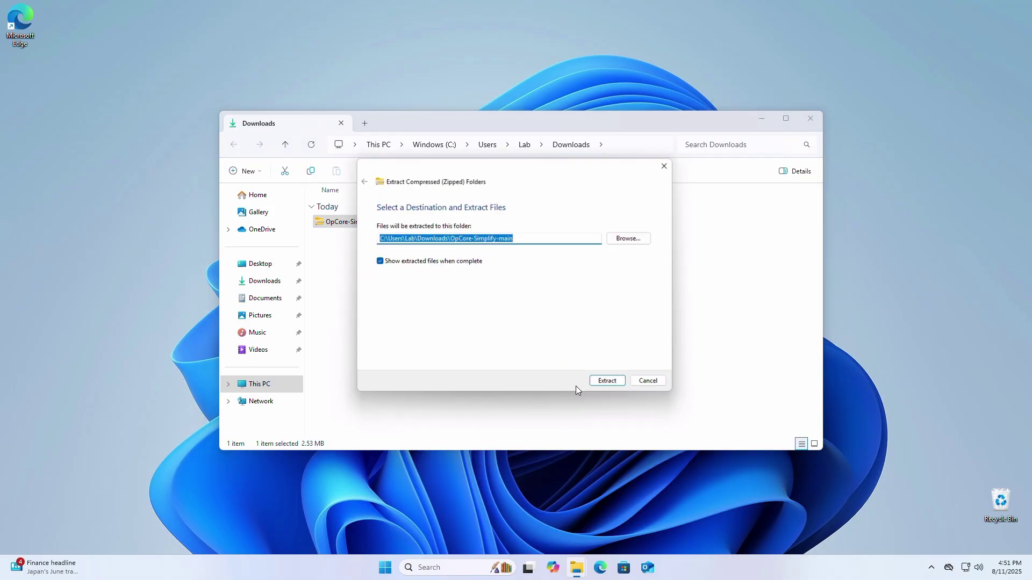
pyautogui.click(613, 387)
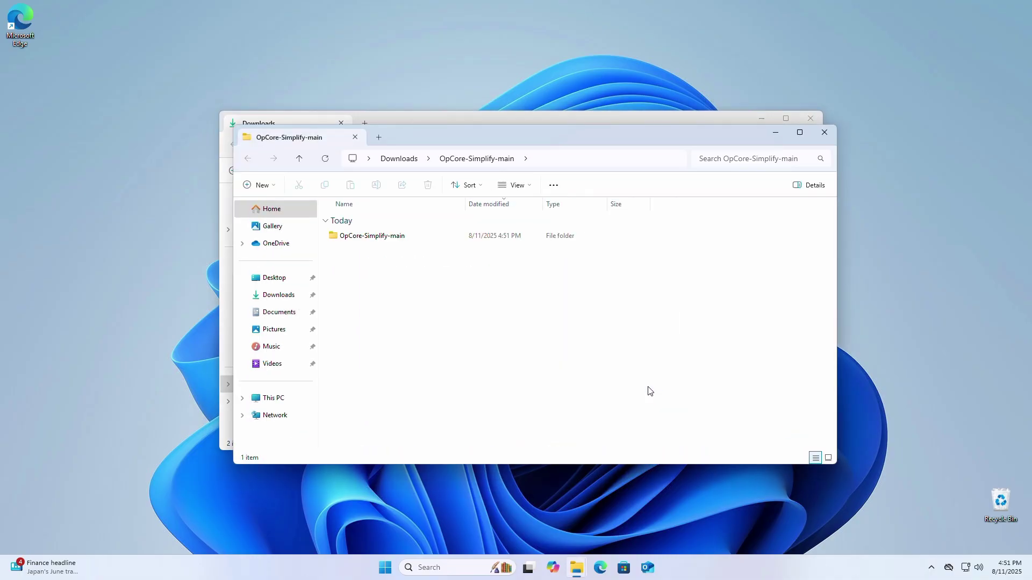
pyautogui.click(398, 241)
pyautogui.doubleClick(399, 241)
pyautogui.doubleClick(395, 280)
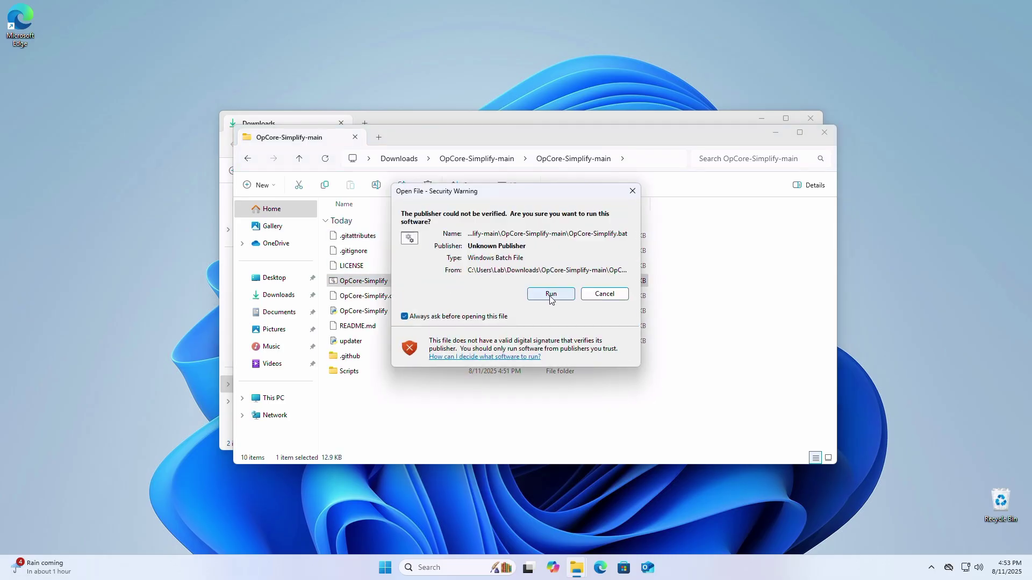
pyautogui.click(551, 294)
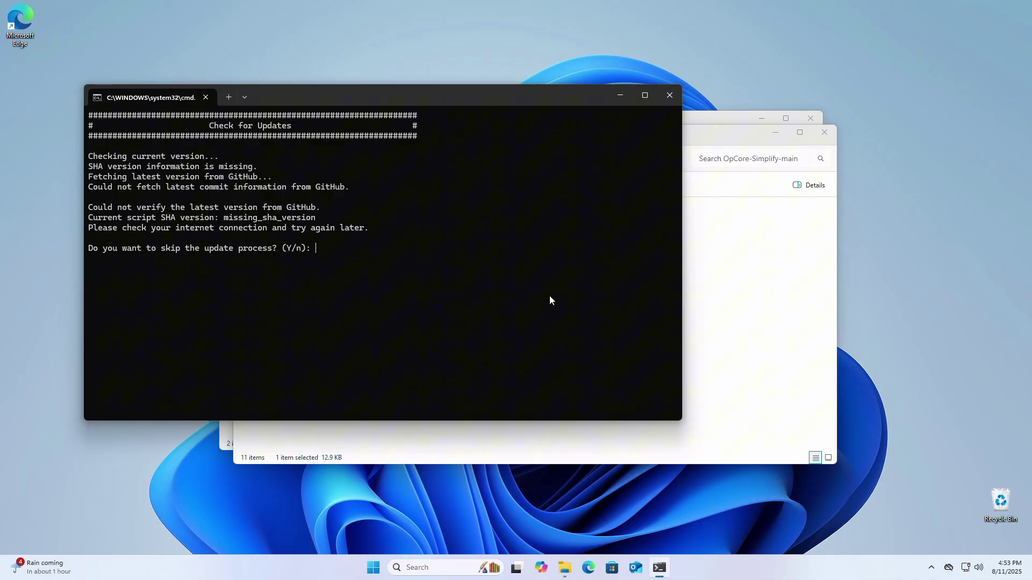
pyautogui.write('n')
pyautogui.press('Return')
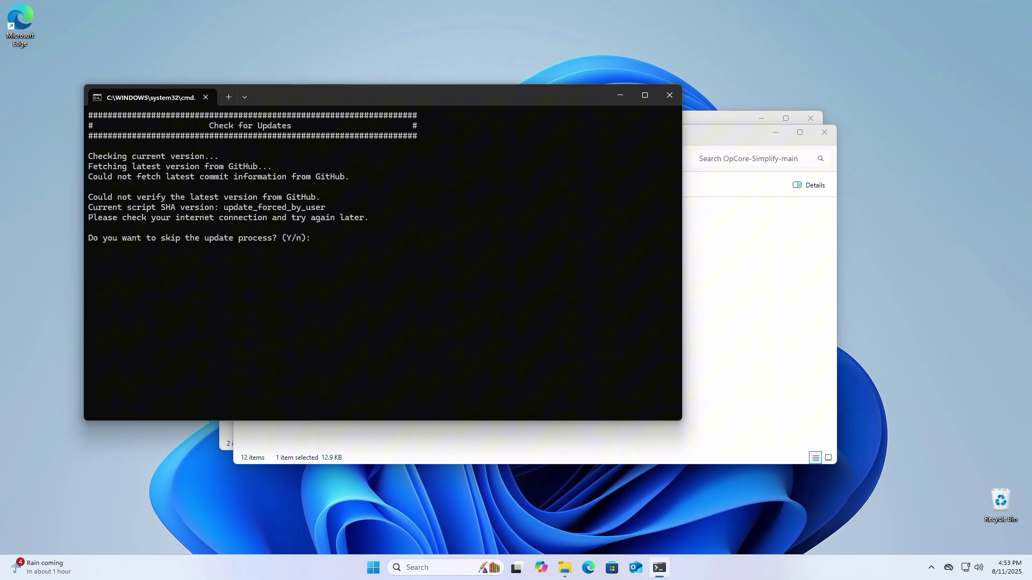
pyautogui.write('y')
pyautogui.press('Return')
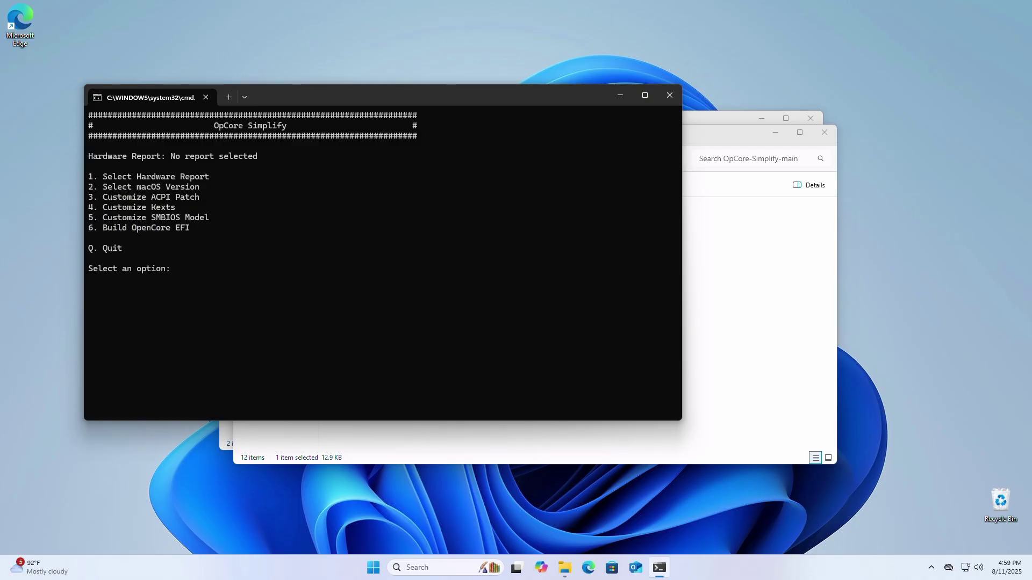
pyautogui.write('1')
pyautogui.press('Return')
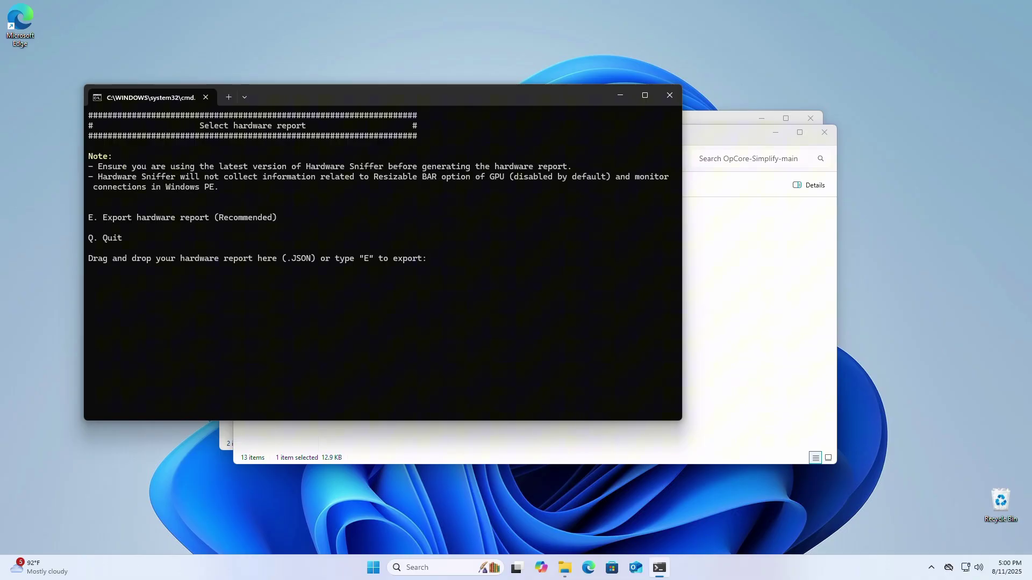
pyautogui.write('e')
pyautogui.press('Return')
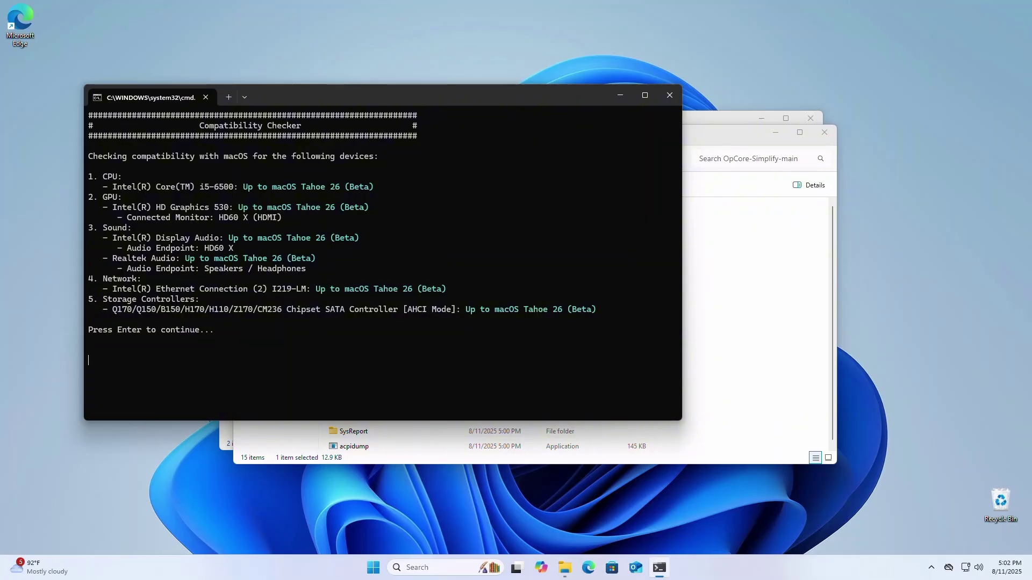
pyautogui.press('Return')
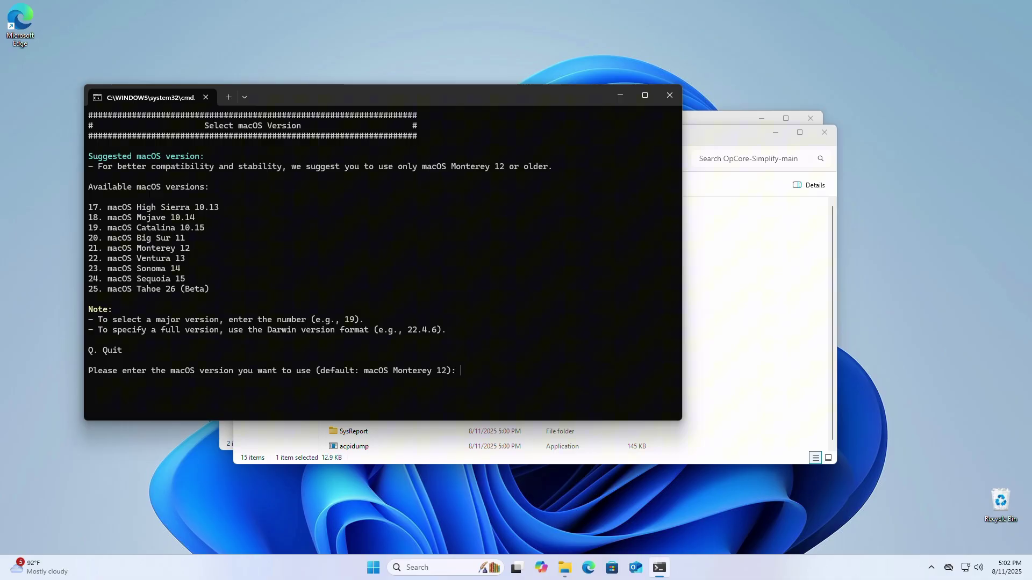
pyautogui.write('24')
pyautogui.press('Return')
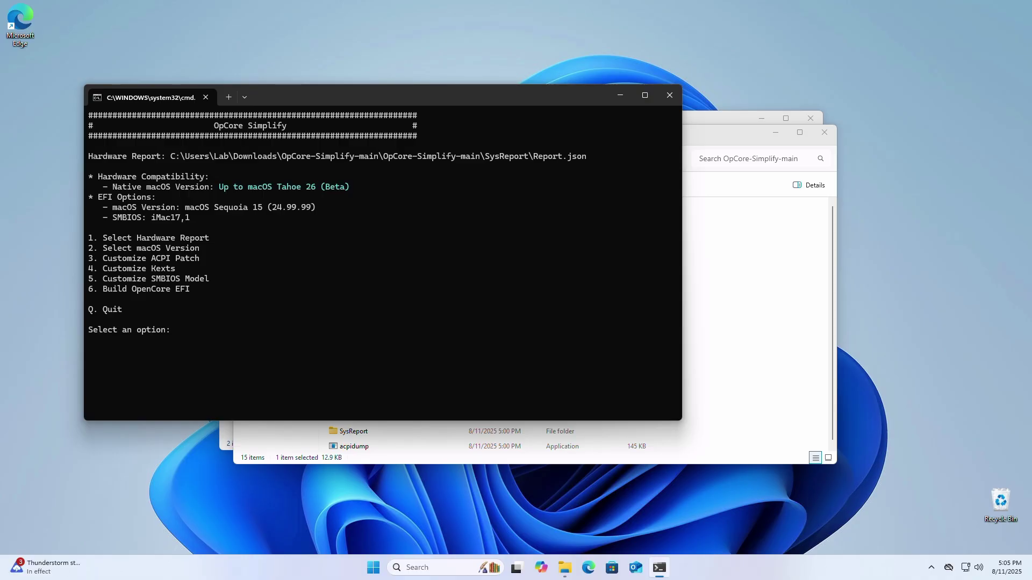
pyautogui.write('6')
pyautogui.press('Return')
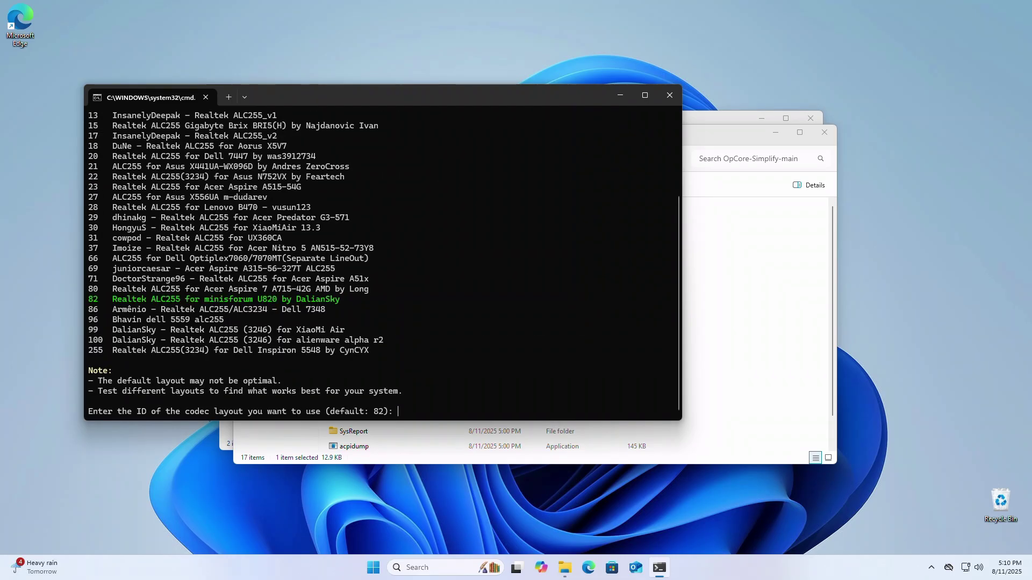
pyautogui.write('82')
pyautogui.press('Return')
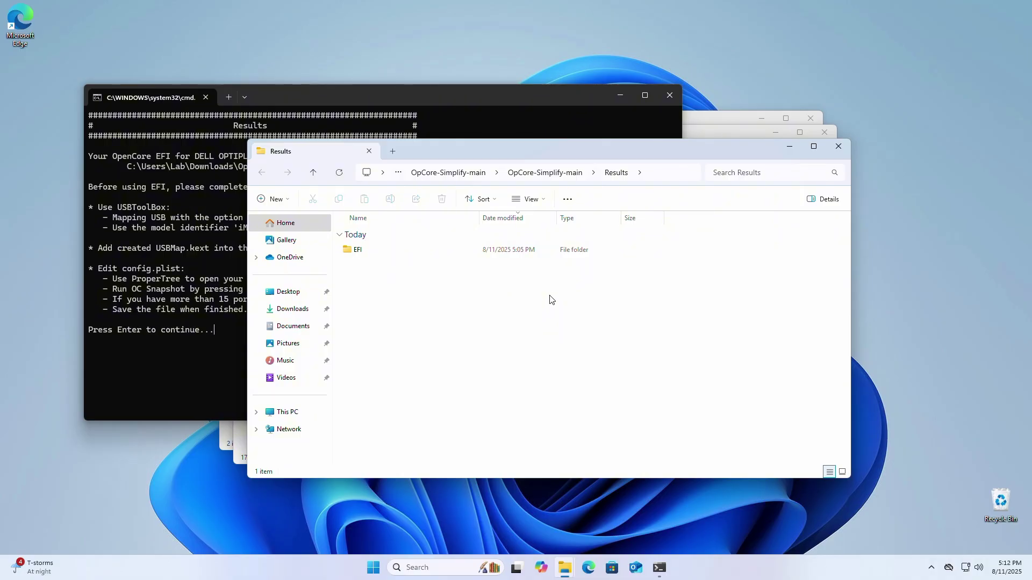
pyautogui.click(669, 95)
pyautogui.click(811, 118)
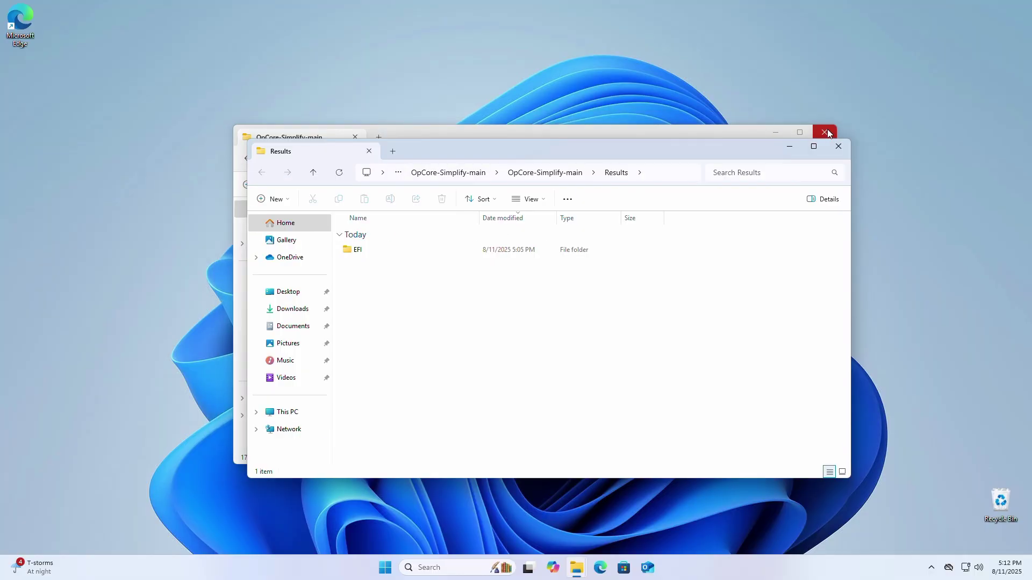
pyautogui.click(823, 132)
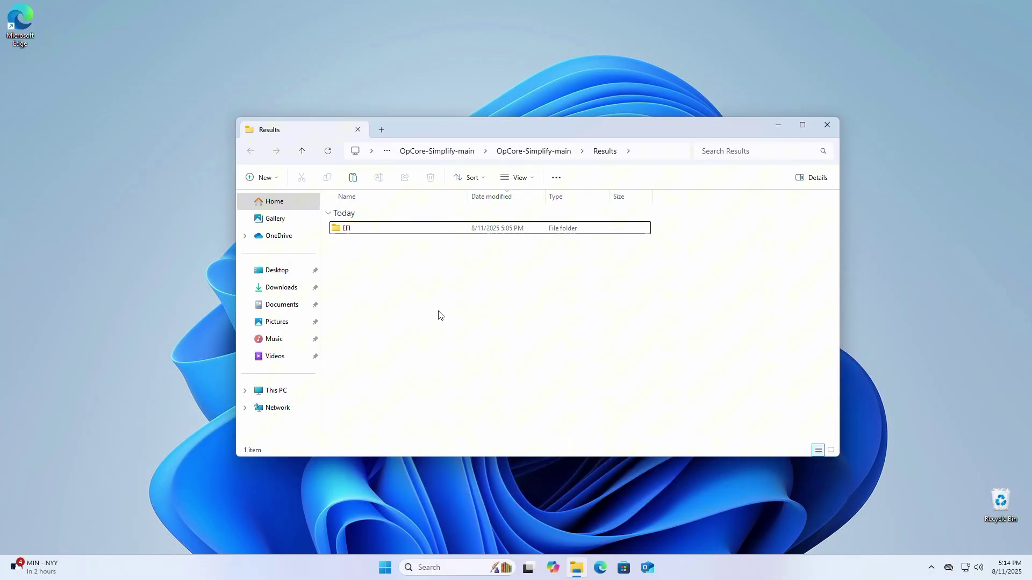
pyautogui.click(383, 231)
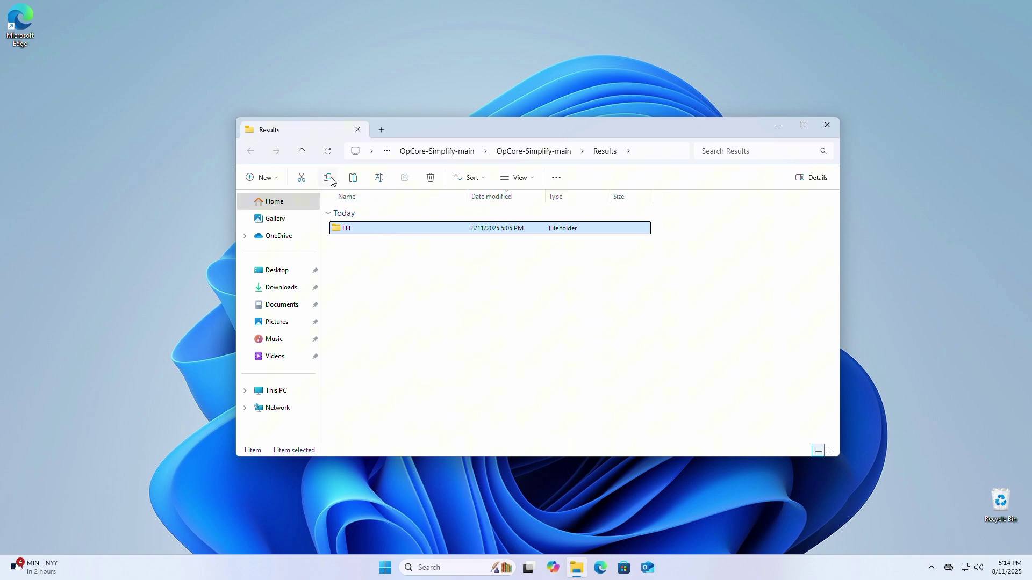
pyautogui.click(109, 196)
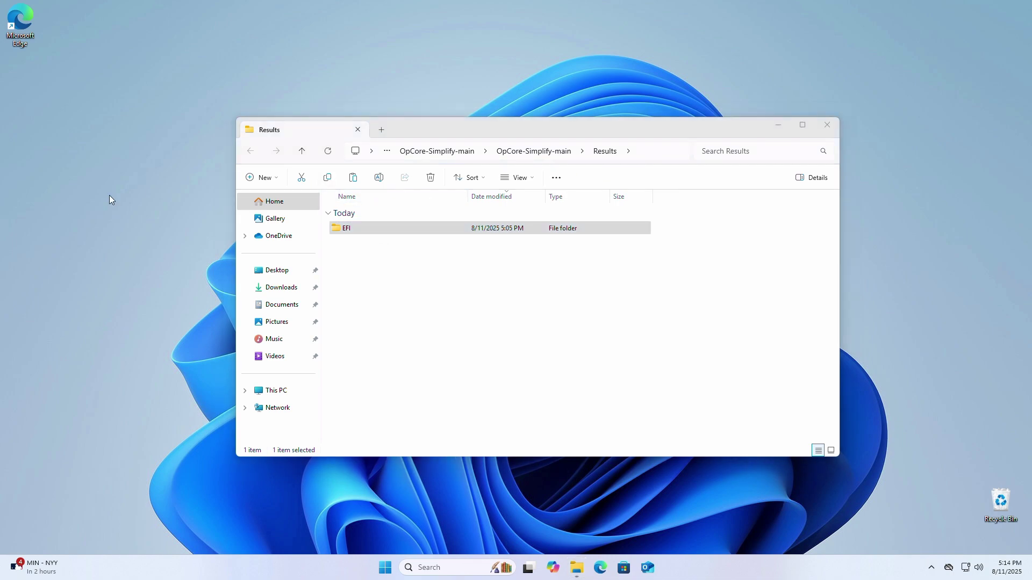
pyautogui.rightClick(108, 196)
pyautogui.click(124, 210)
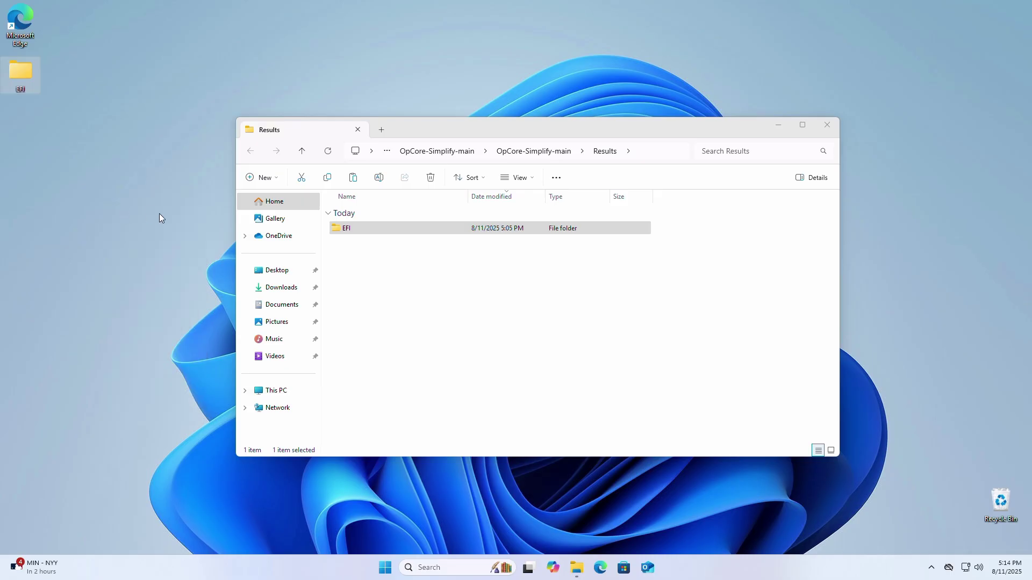
pyautogui.click(823, 128)
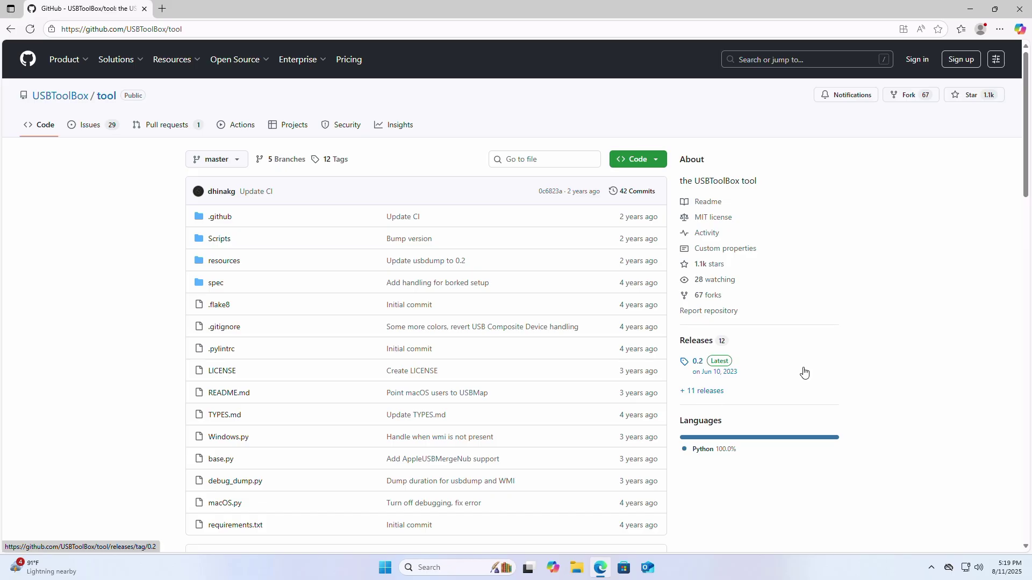
pyautogui.click(719, 362)
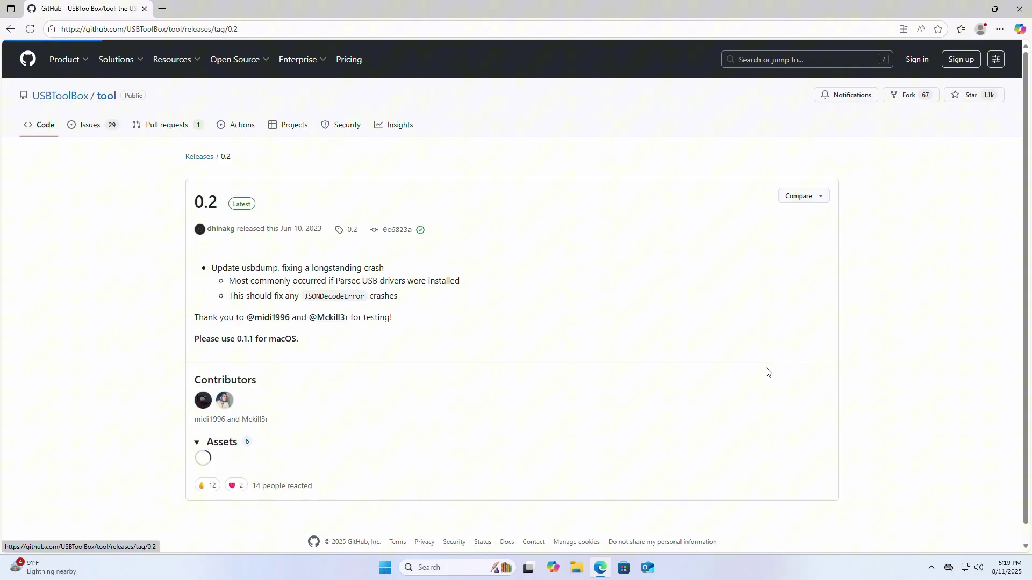
pyautogui.scroll(-2, 465, 355)
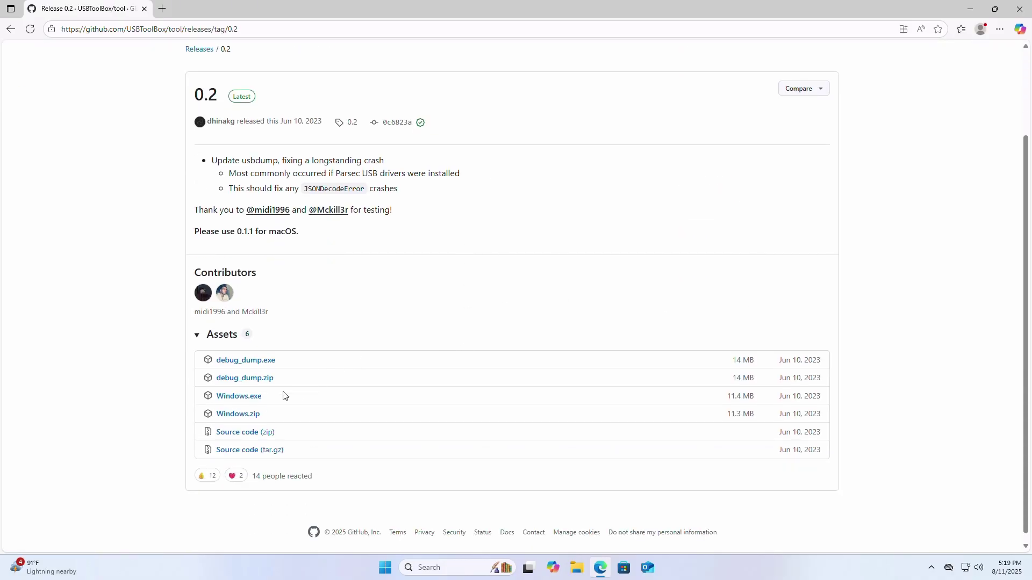
pyautogui.click(250, 400)
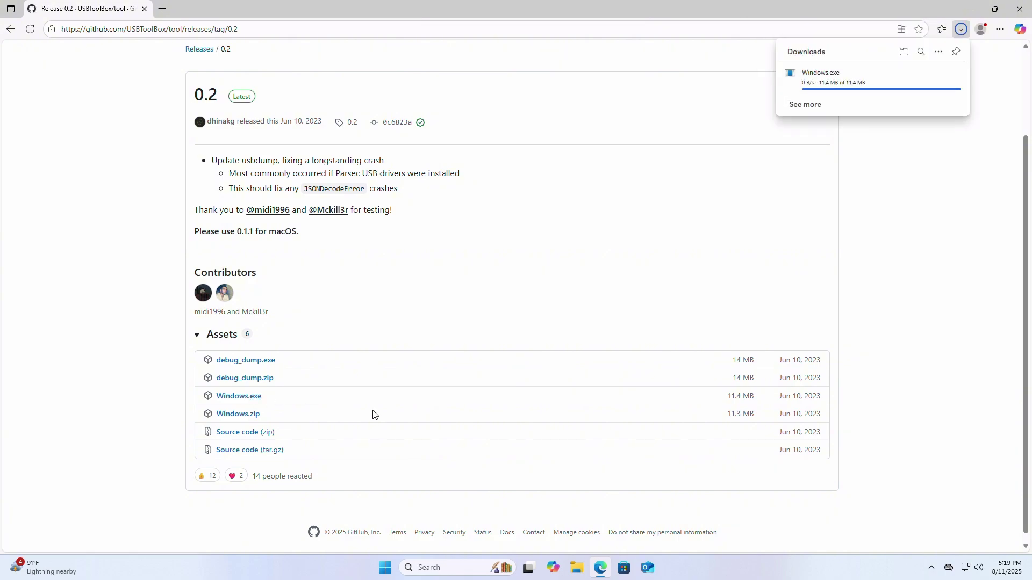
pyautogui.hotkey('alt', 'Left')
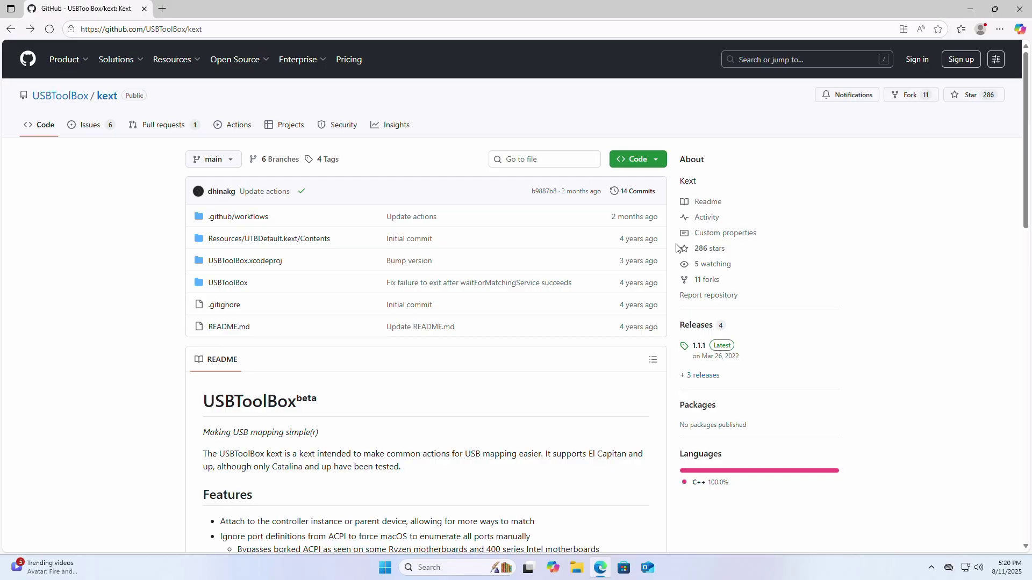
pyautogui.click(709, 346)
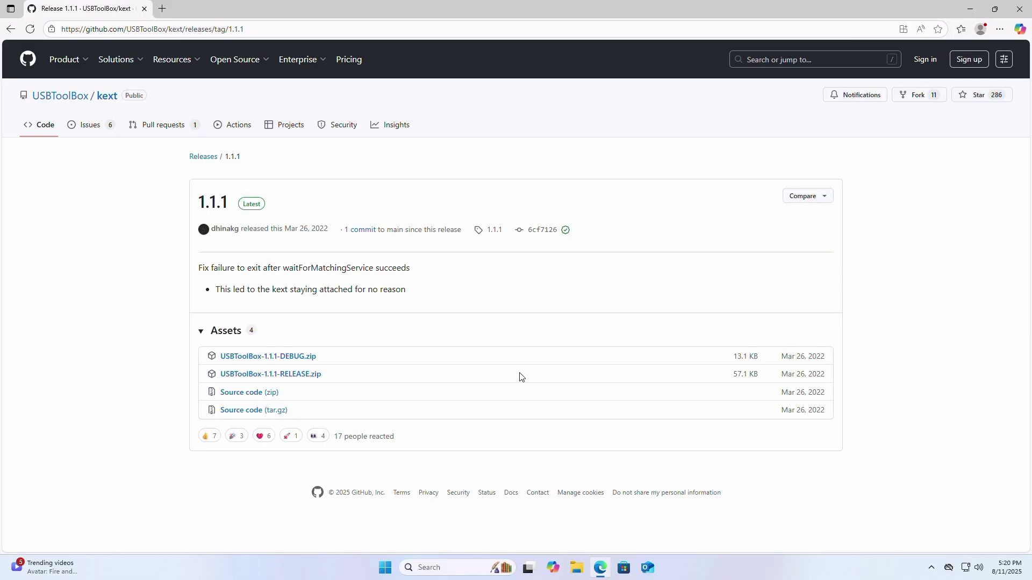
pyautogui.click(309, 376)
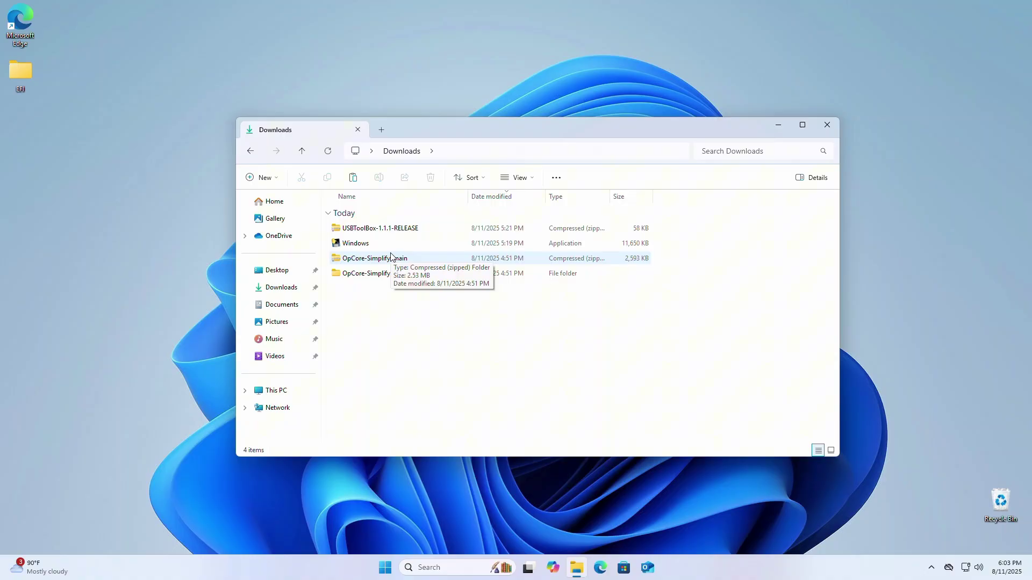
pyautogui.doubleClick(392, 244)
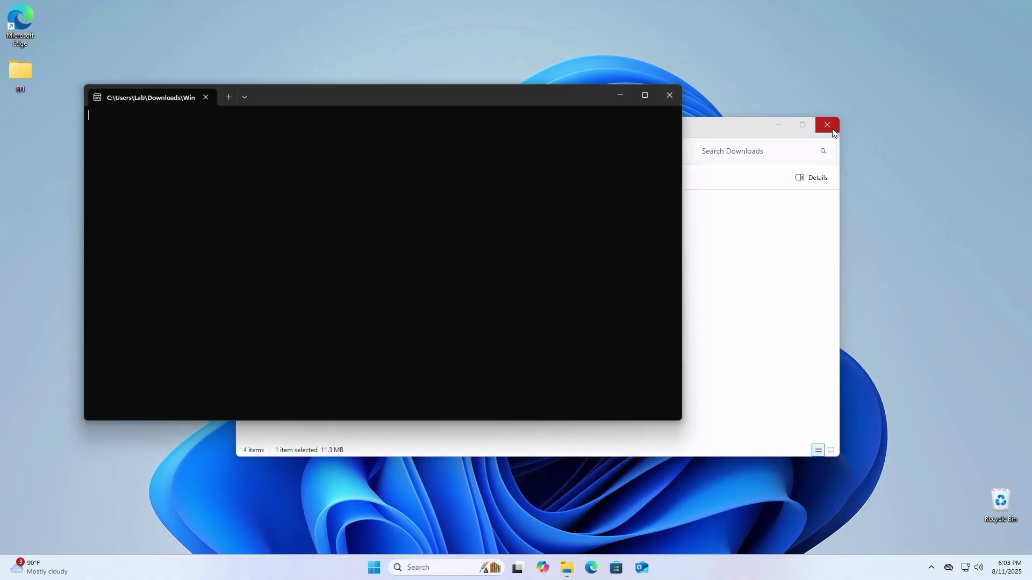
pyautogui.click(827, 125)
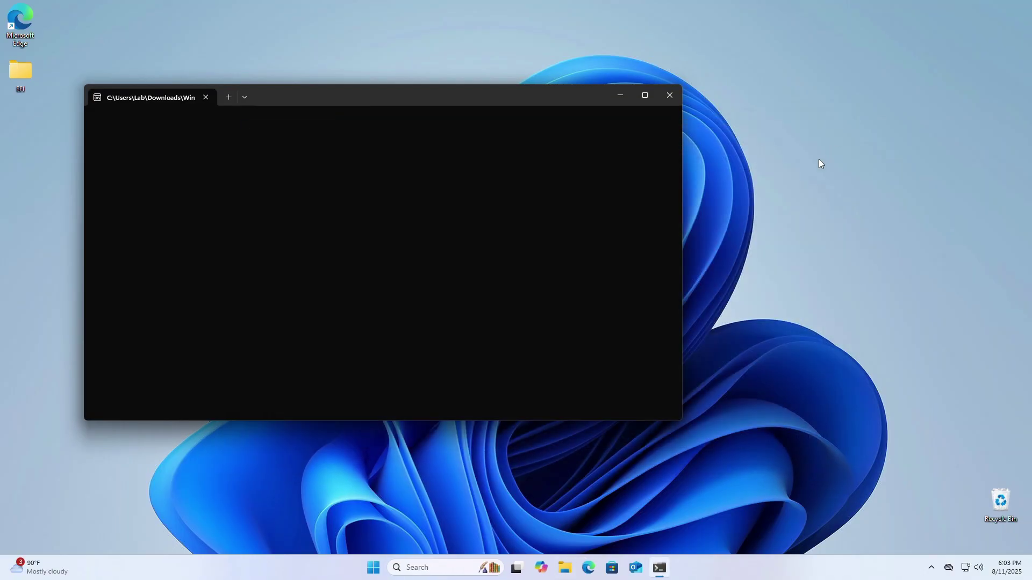
pyautogui.moveTo(453, 95); pyautogui.dragTo(605, 81)
pyautogui.write('d')
pyautogui.press('Return')
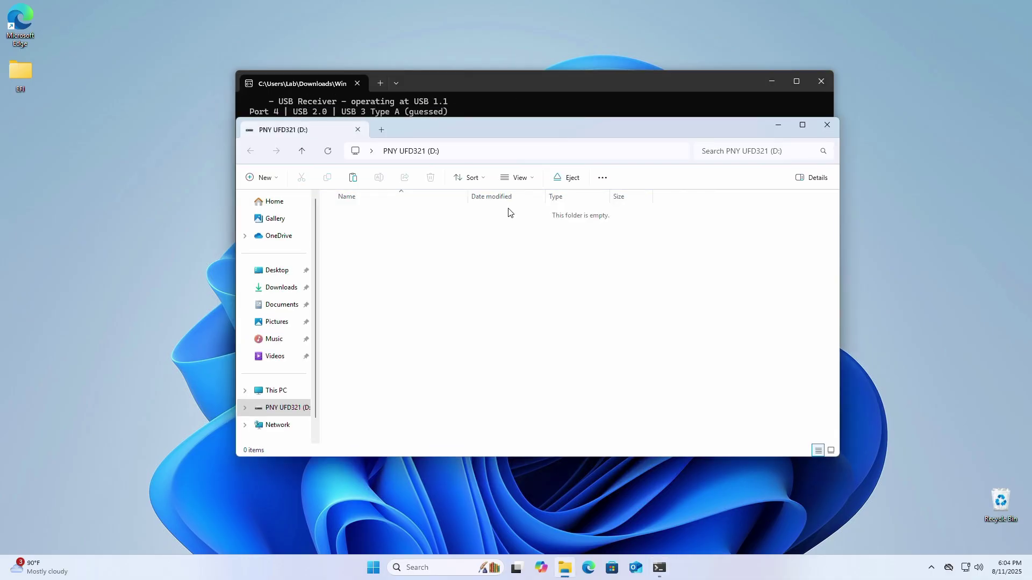
pyautogui.click(662, 76)
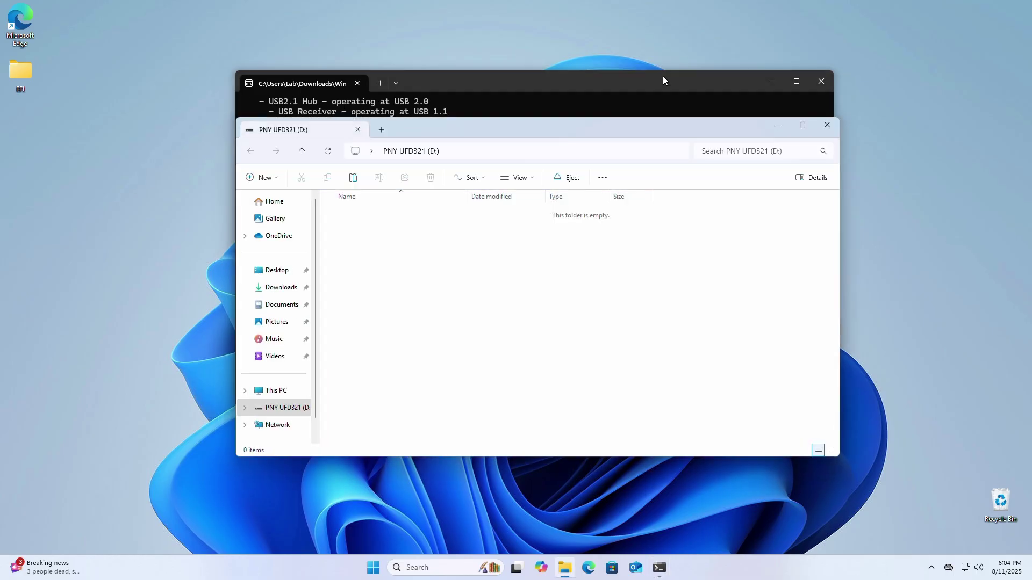
pyautogui.click(663, 81)
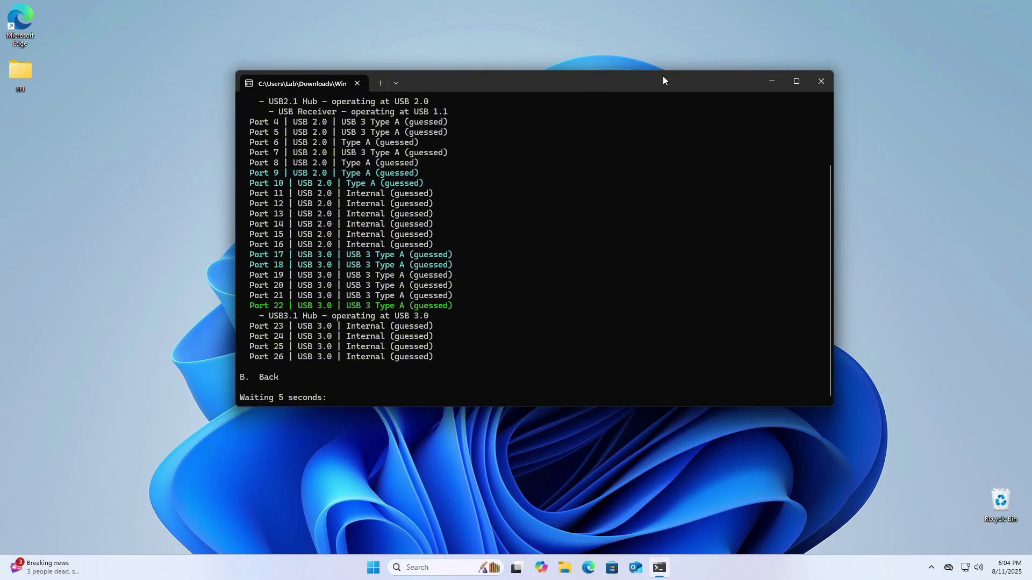
pyautogui.write('b')
pyautogui.press('Return')
pyautogui.write('s')
pyautogui.press('Return')
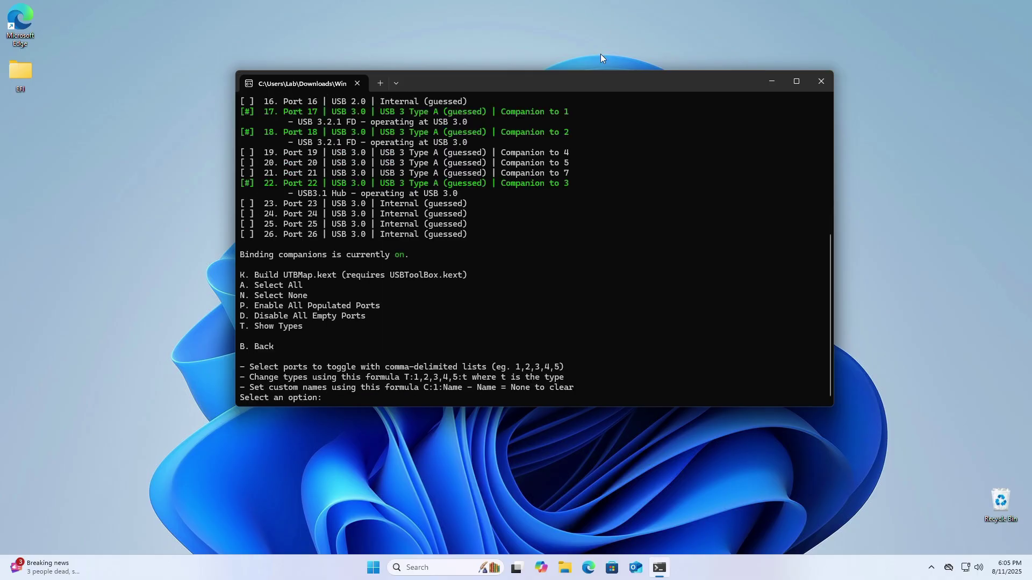
pyautogui.scroll(8, 630, 212)
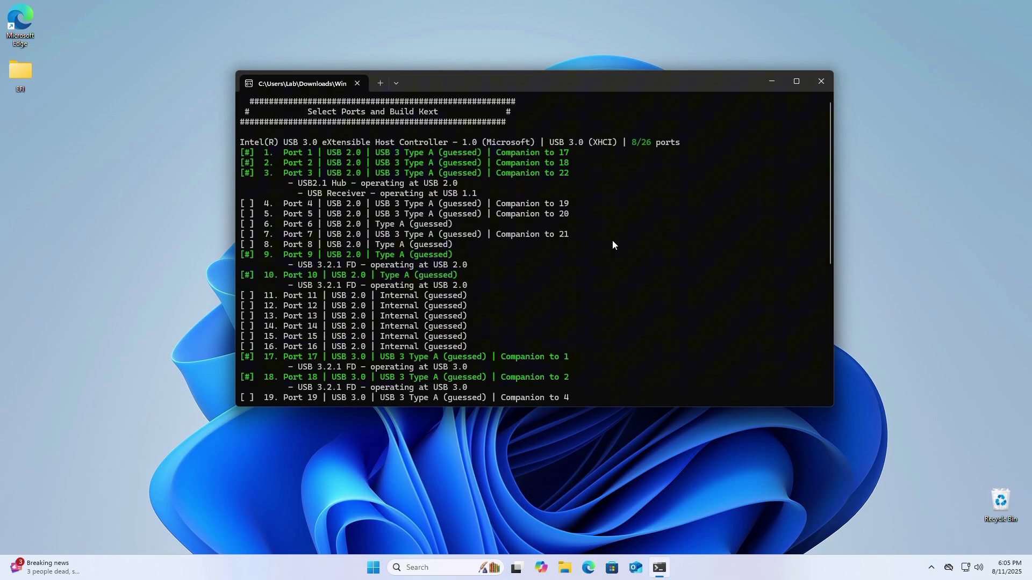
pyautogui.scroll(-8, 614, 244)
pyautogui.write('k')
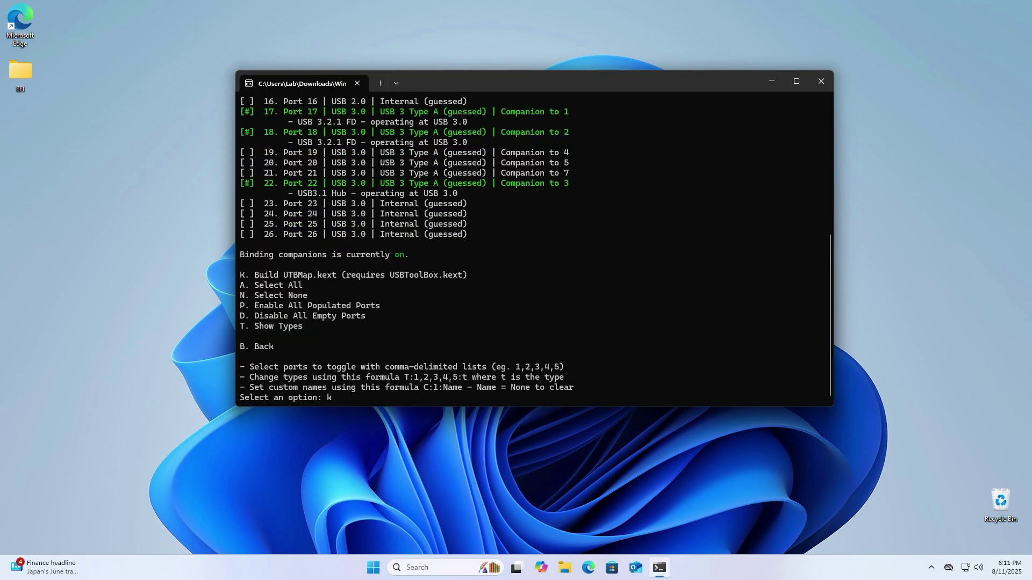
pyautogui.press('Return')
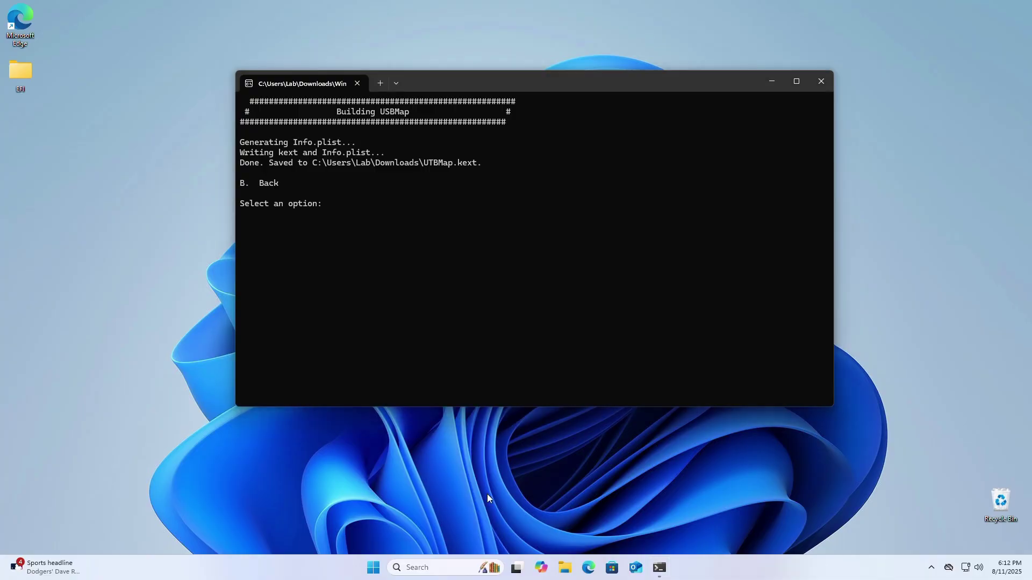
# Step: Copy UTBMap.kext from the Downloads folder in File Explorer
pyautogui.click(564, 568)
pyautogui.click(289, 289)
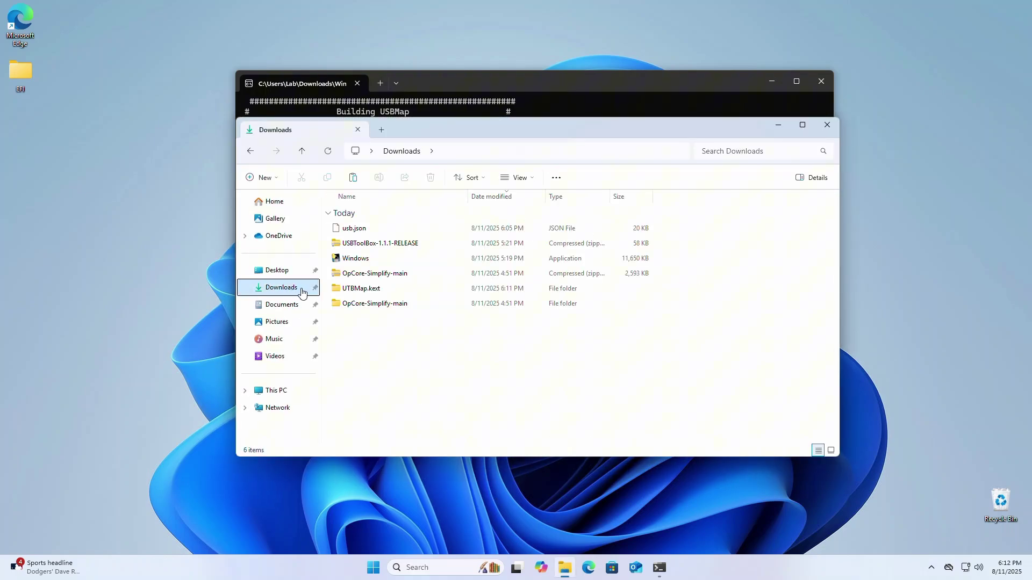
pyautogui.rightClick(370, 292)
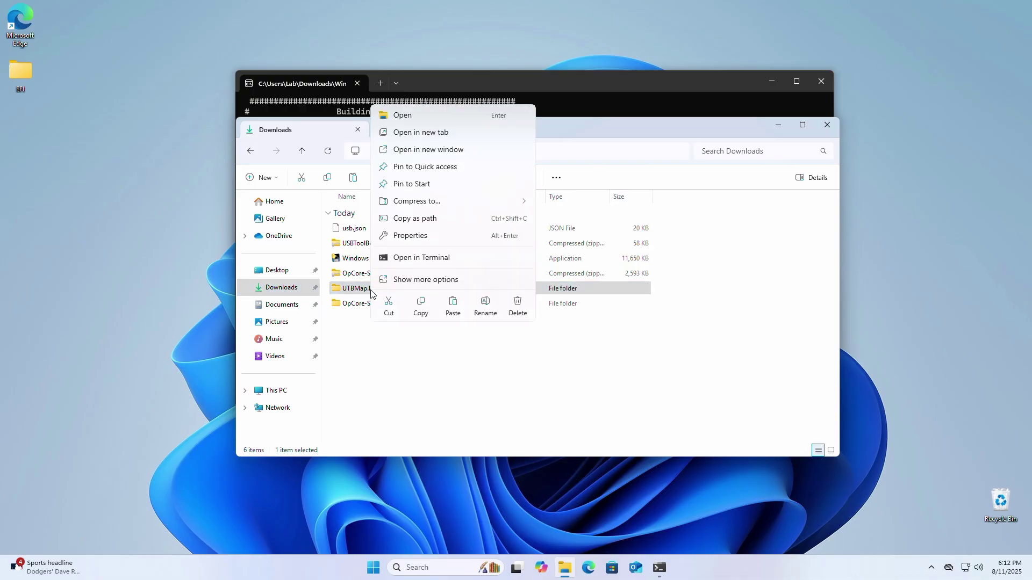
pyautogui.click(422, 307)
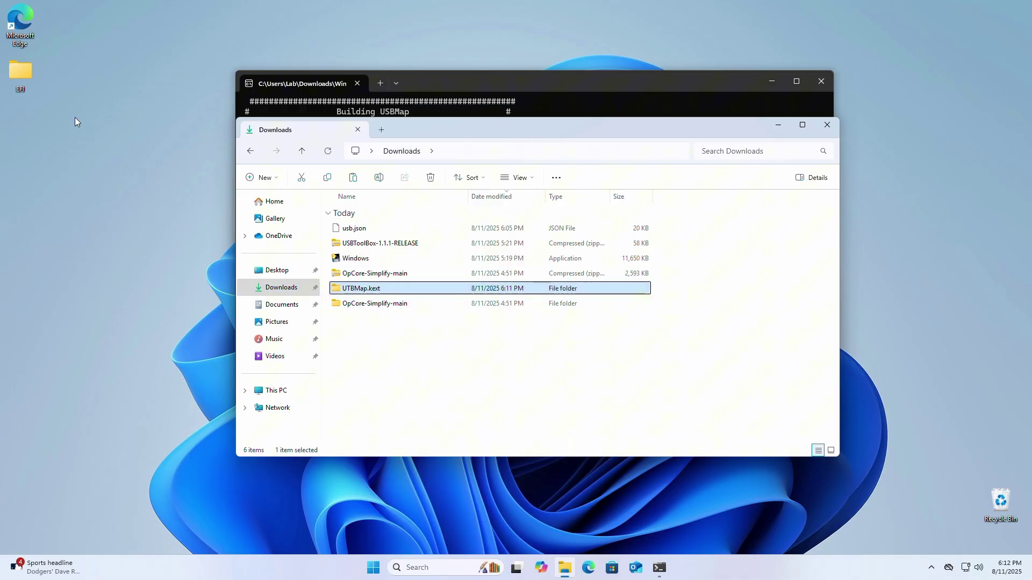
# Step: Paste UTBMap.kext into the desktop EFI's OC\Kexts folder
pyautogui.click(25, 72)
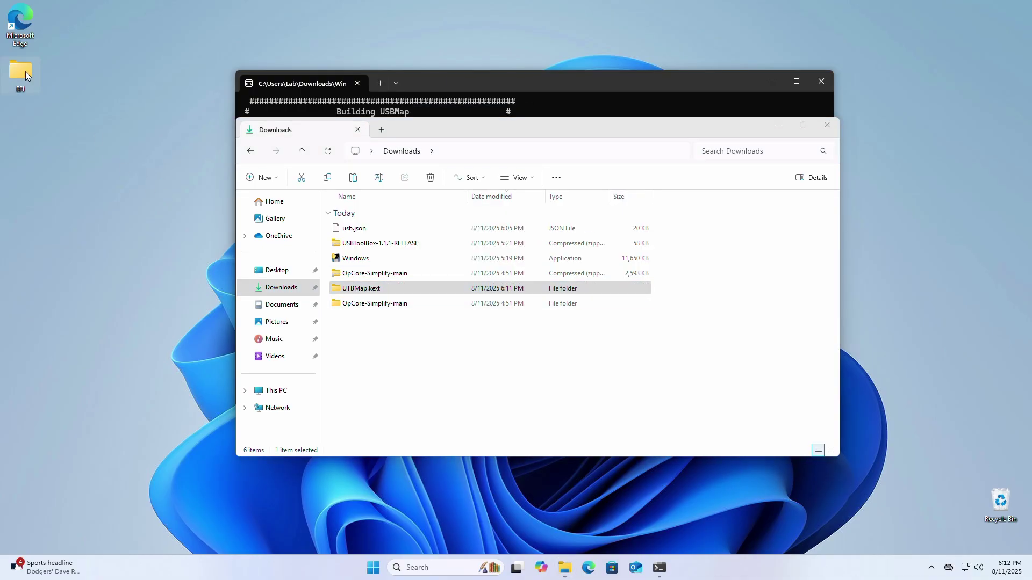
pyautogui.doubleClick(24, 72)
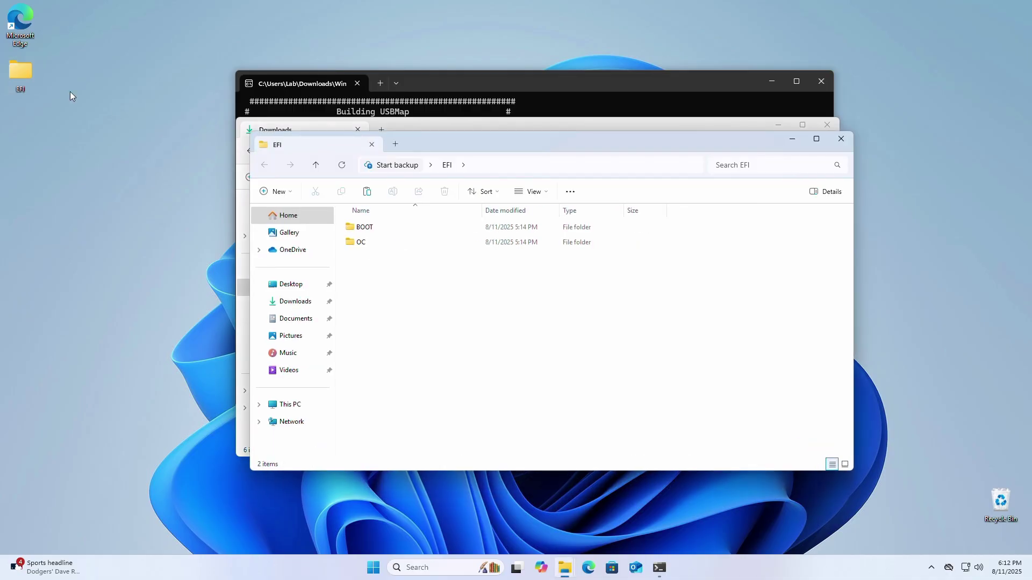
pyautogui.doubleClick(364, 243)
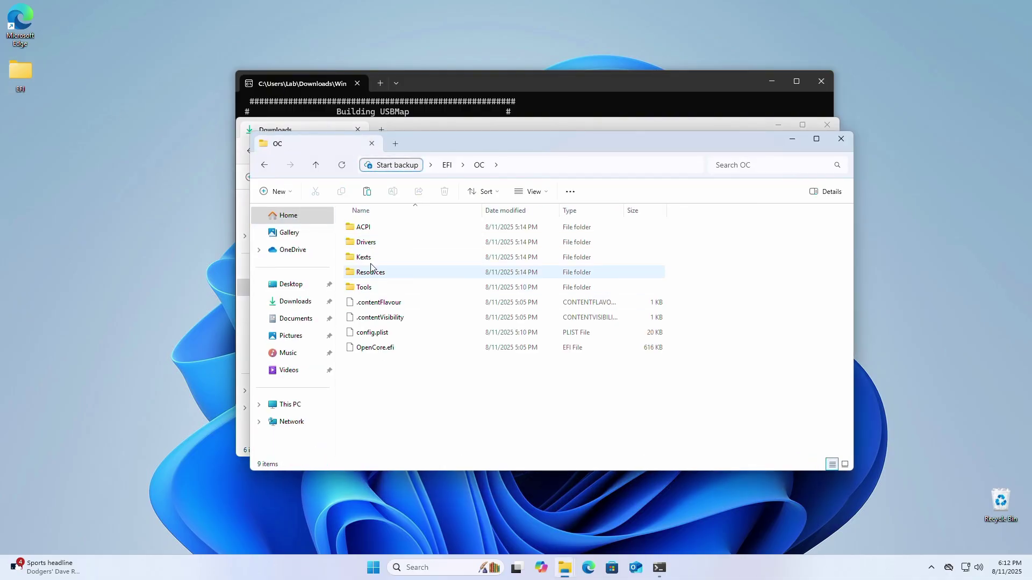
pyautogui.click(371, 260)
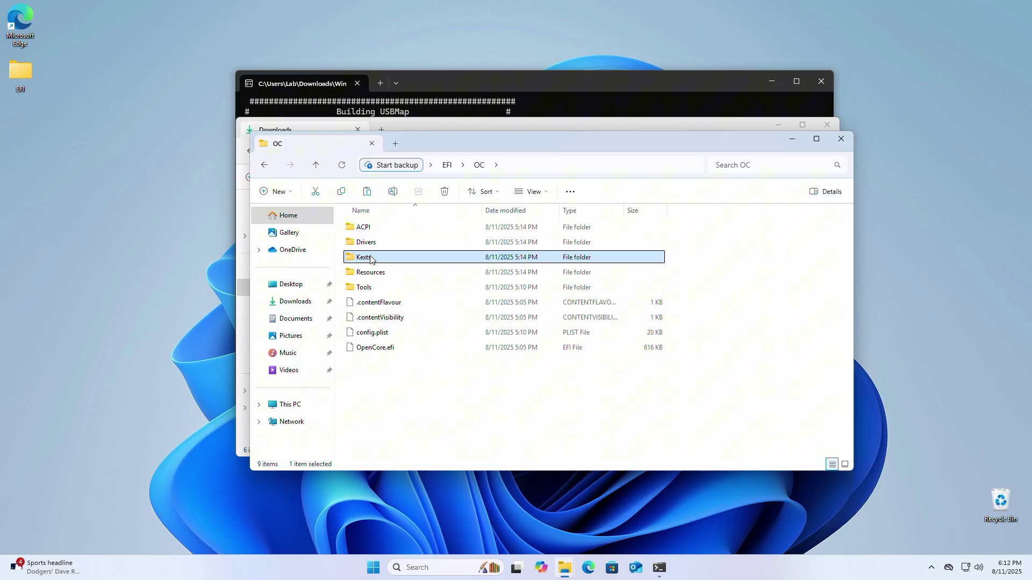
pyautogui.click(356, 258)
pyautogui.click(349, 258)
pyautogui.doubleClick(350, 258)
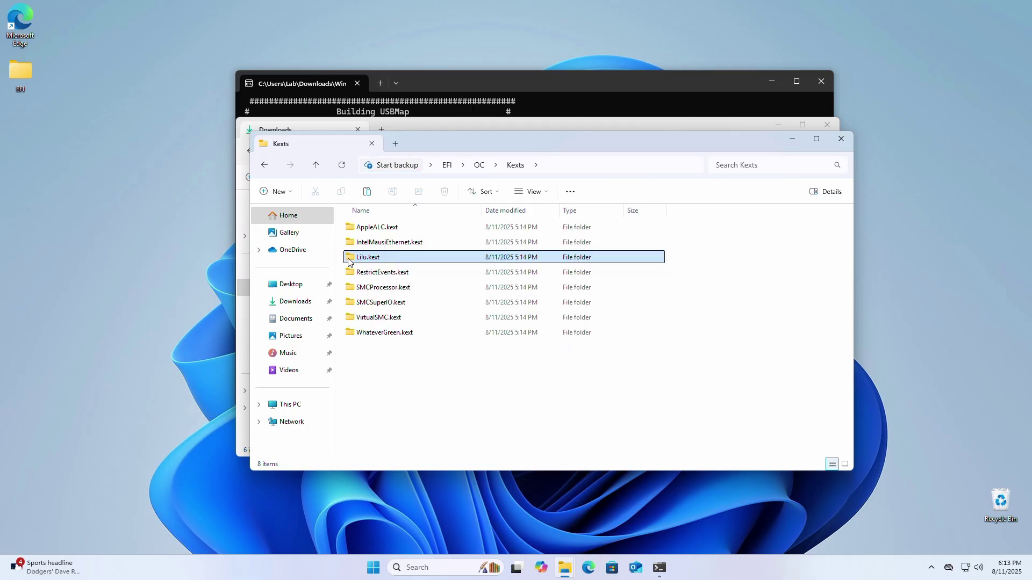
pyautogui.rightClick(380, 373)
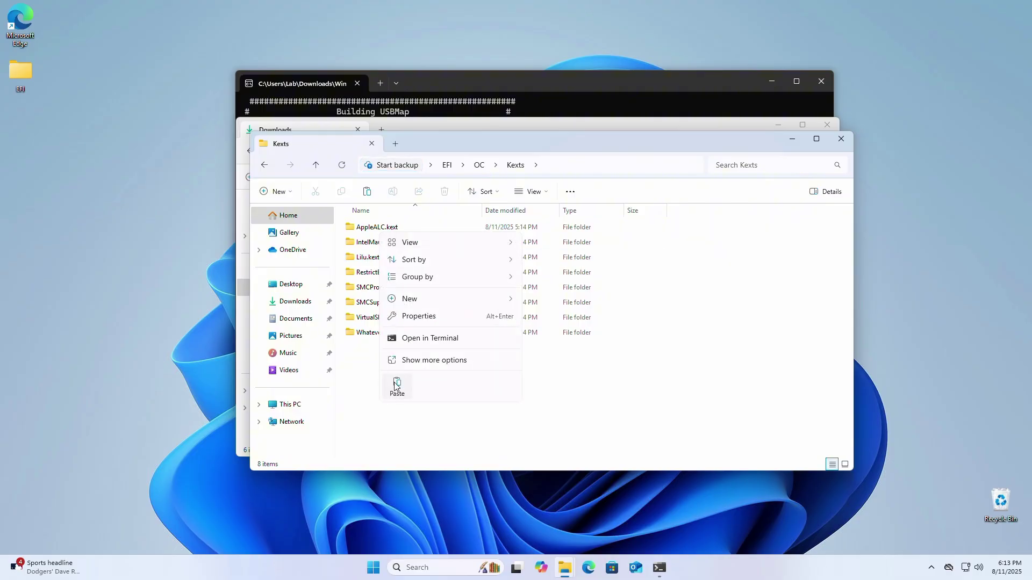
pyautogui.click(397, 384)
pyautogui.click(530, 429)
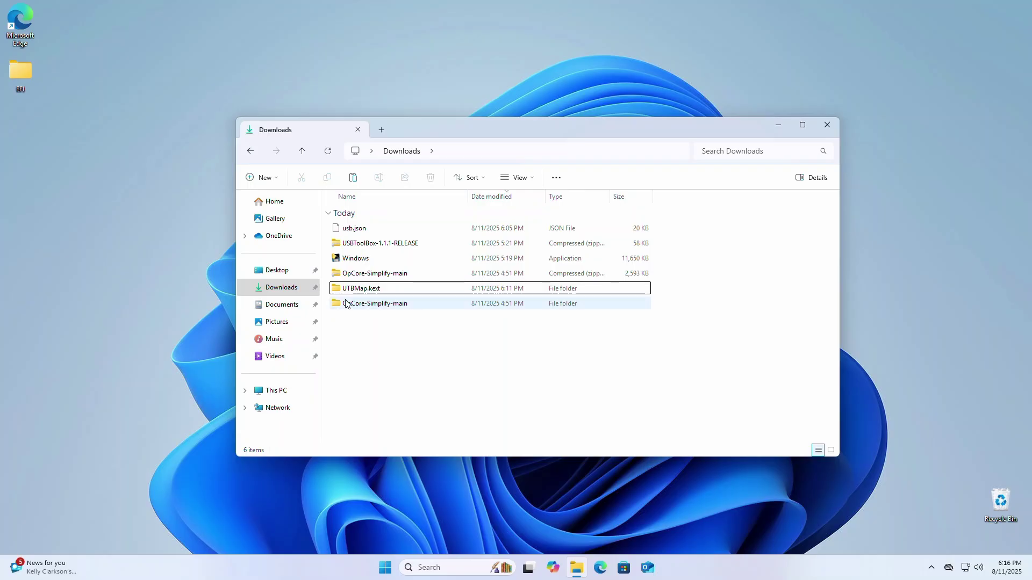
# Step: Extract the USBToolBox-1.1.1-RELEASE zip and copy USBToolBox.kext from it
pyautogui.click(402, 249)
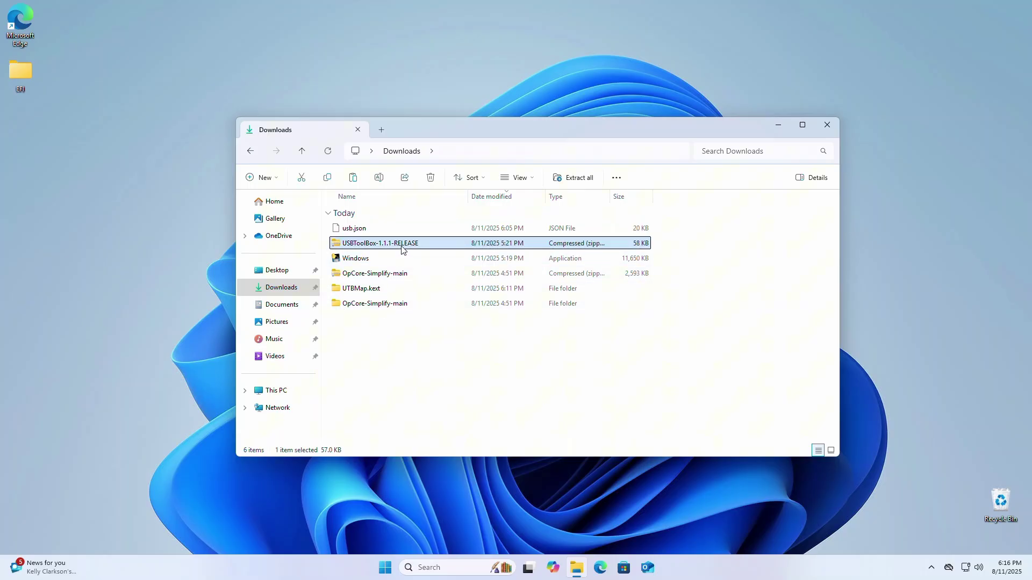
pyautogui.rightClick(406, 247)
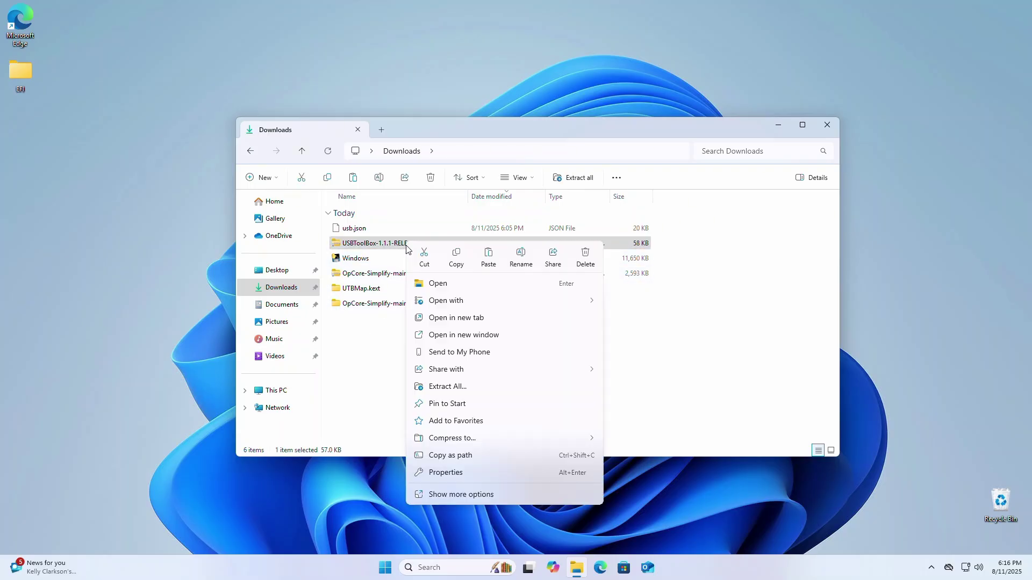
pyautogui.click(454, 386)
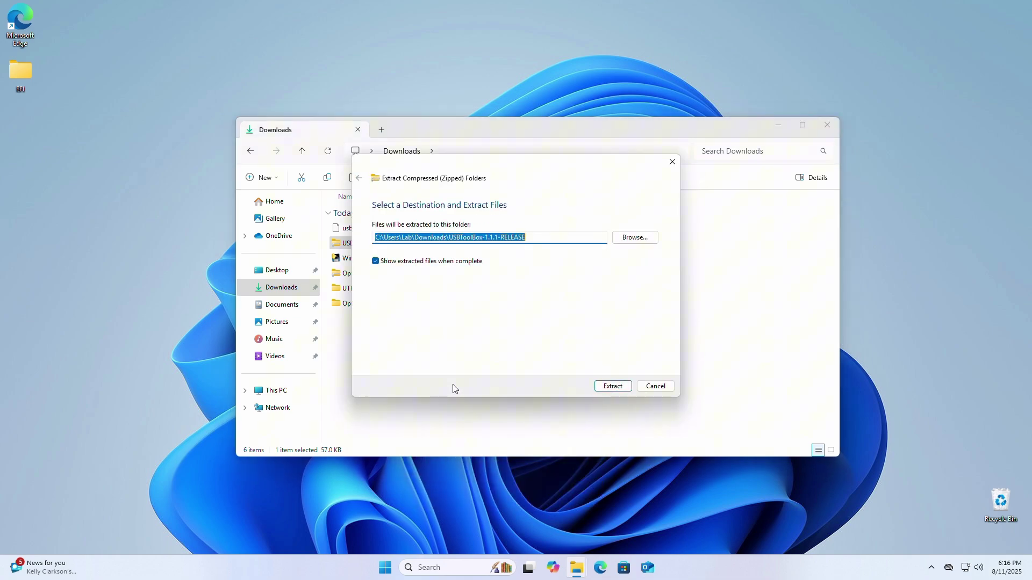
pyautogui.click(613, 387)
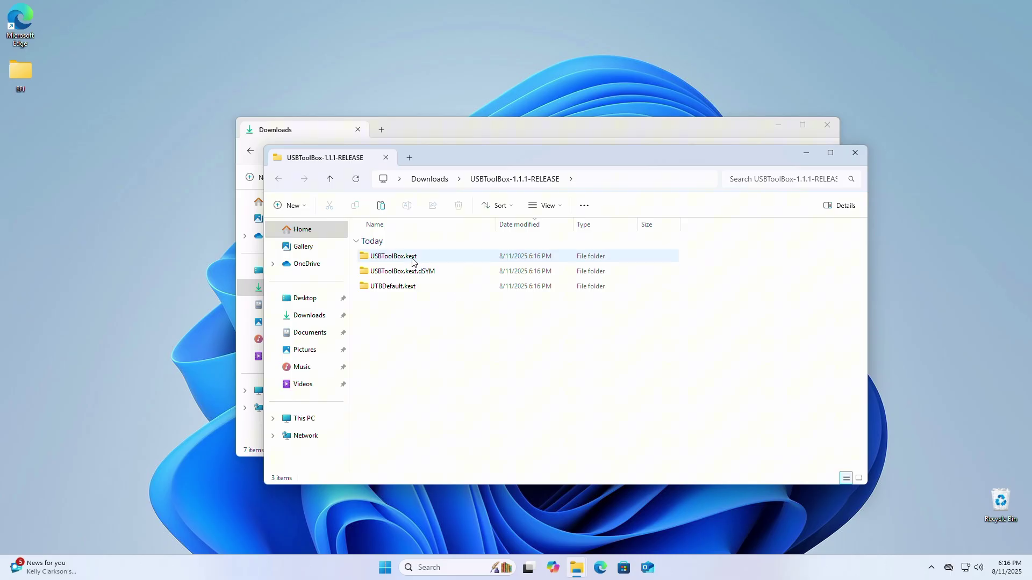
pyautogui.rightClick(414, 260)
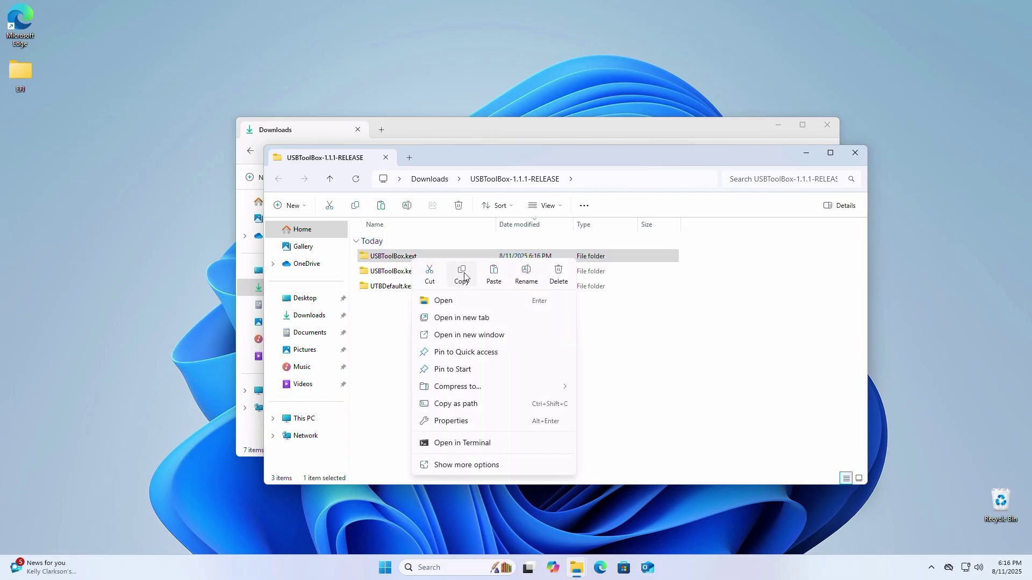
pyautogui.click(465, 274)
pyautogui.click(460, 272)
# Step: Paste USBToolBox.kext into the desktop EFI's OC\Kexts folder
pyautogui.click(19, 70)
pyautogui.doubleClick(19, 70)
pyautogui.click(389, 272)
pyautogui.doubleClick(388, 271)
pyautogui.doubleClick(392, 286)
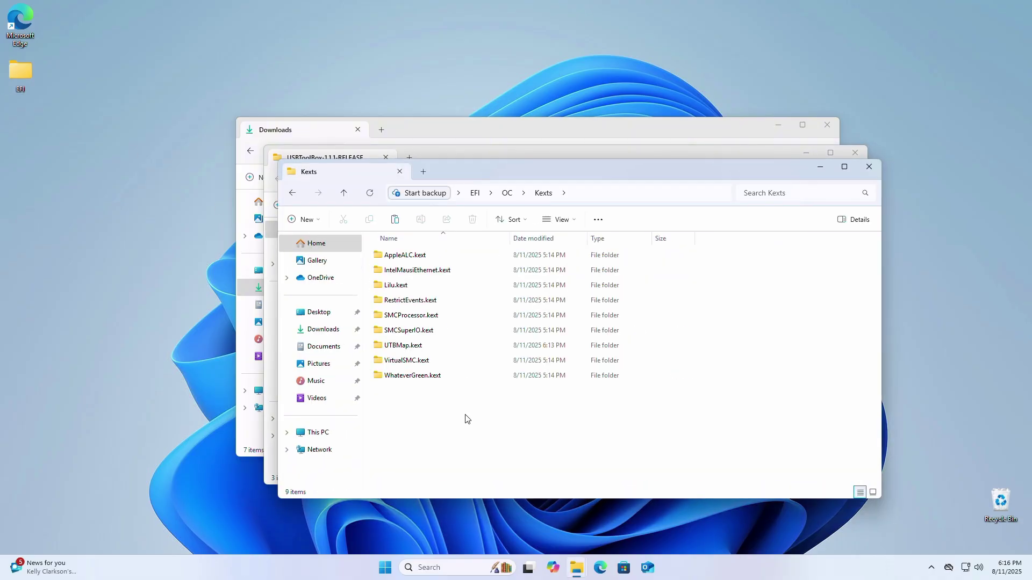
pyautogui.rightClick(407, 409)
pyautogui.click(424, 418)
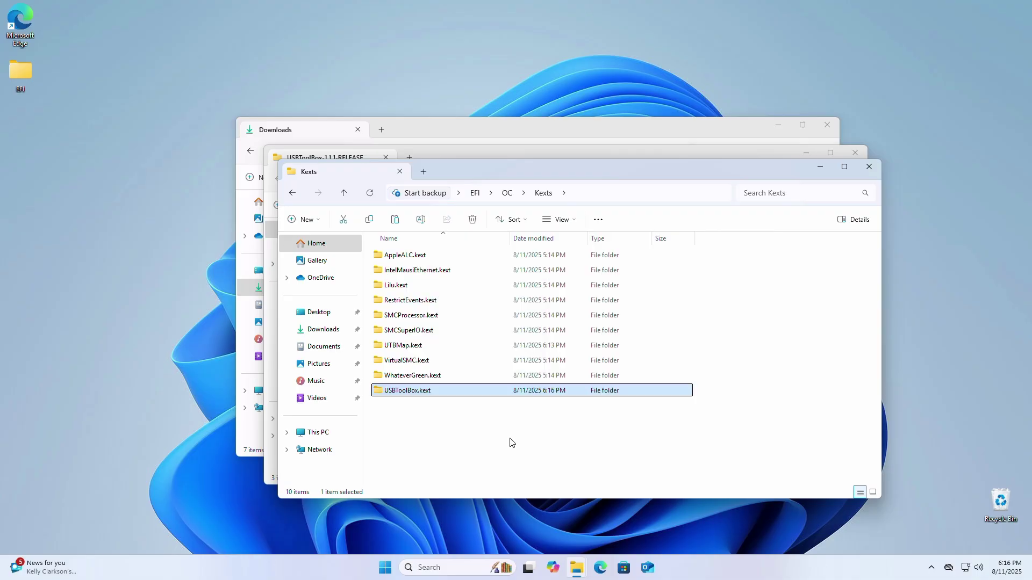
pyautogui.click(833, 403)
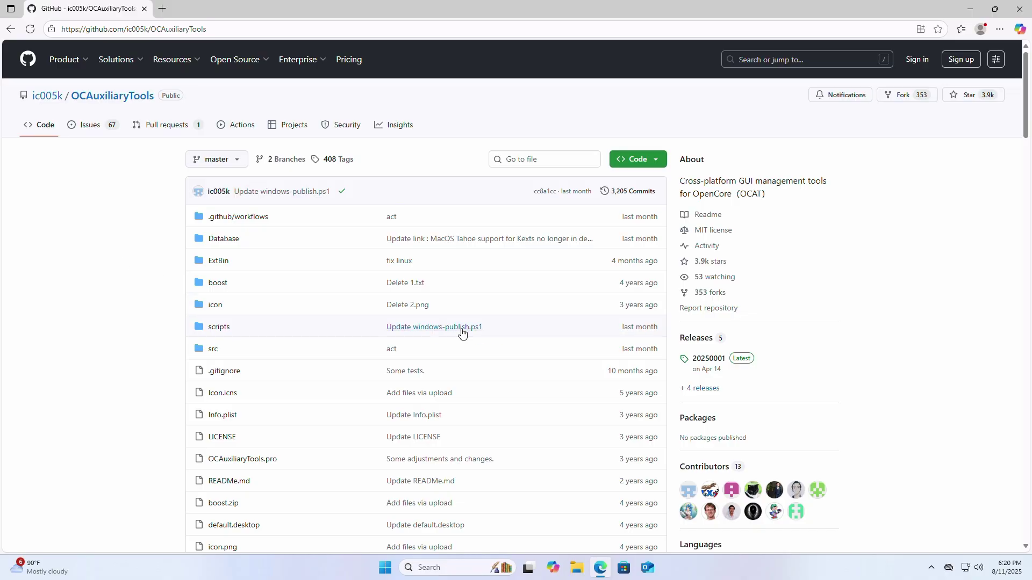
# Step: Get OCAT-Win64.zip from the assets of the OCAuxiliaryTools 20250001 release page
pyautogui.click(712, 359)
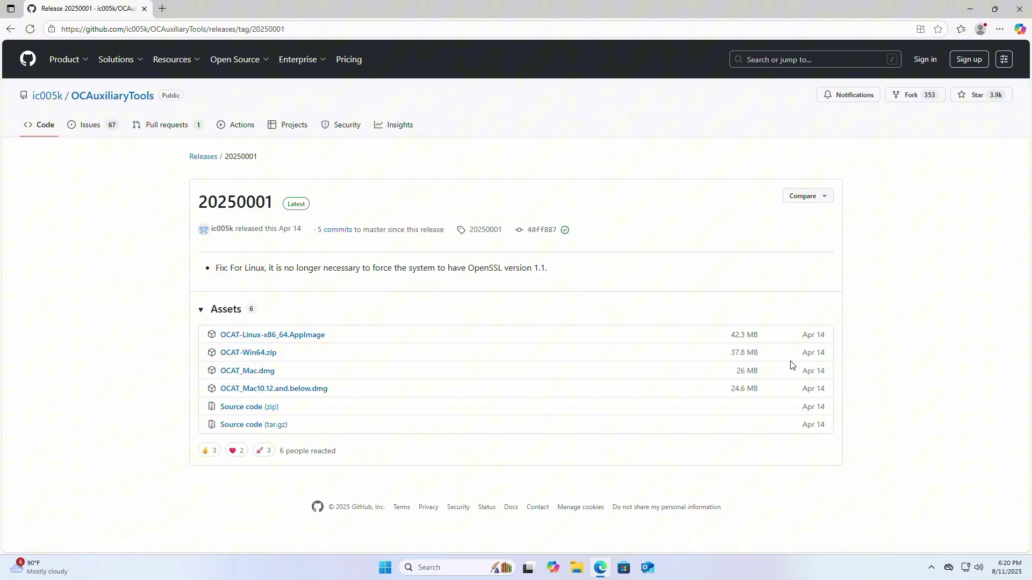
pyautogui.click(260, 355)
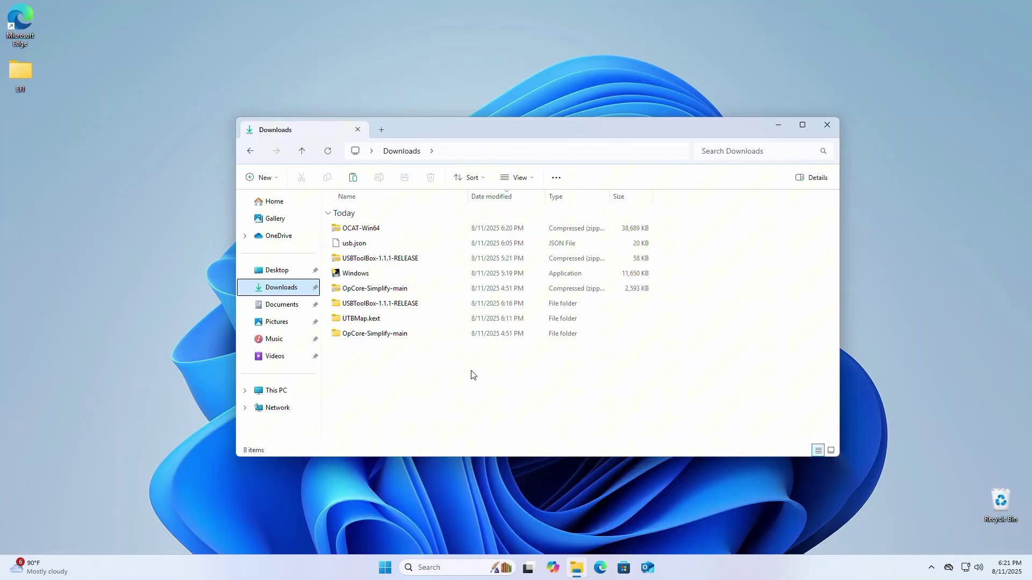
# Step: Extract the OCAT-Win64 zip into Downloads
pyautogui.rightClick(377, 238)
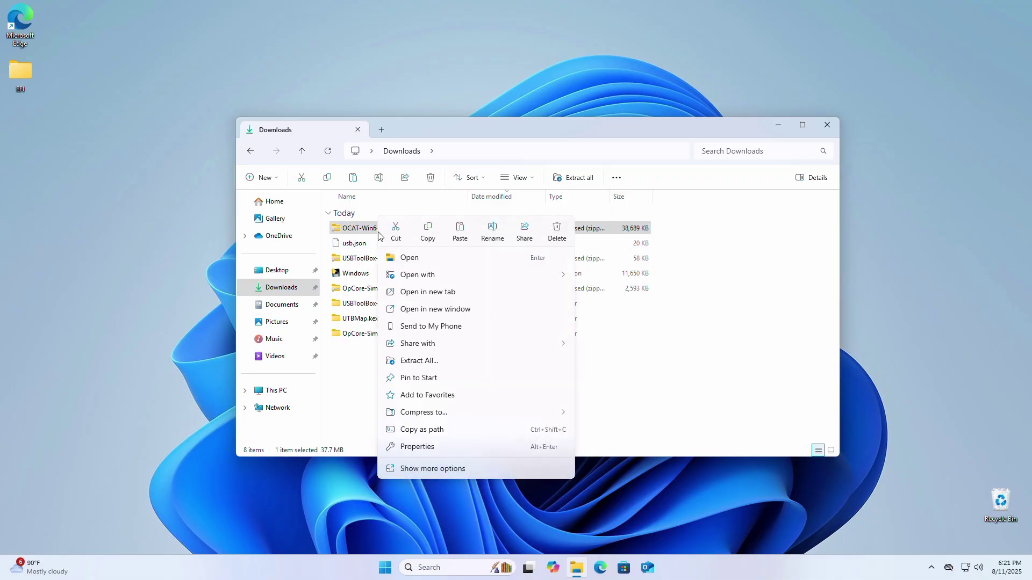
pyautogui.click(427, 361)
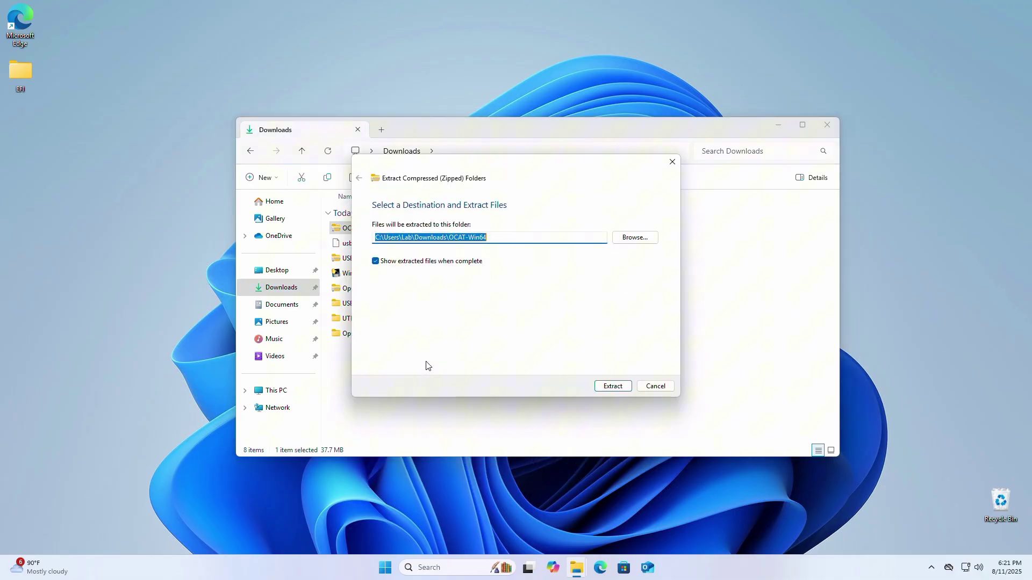
pyautogui.click(613, 386)
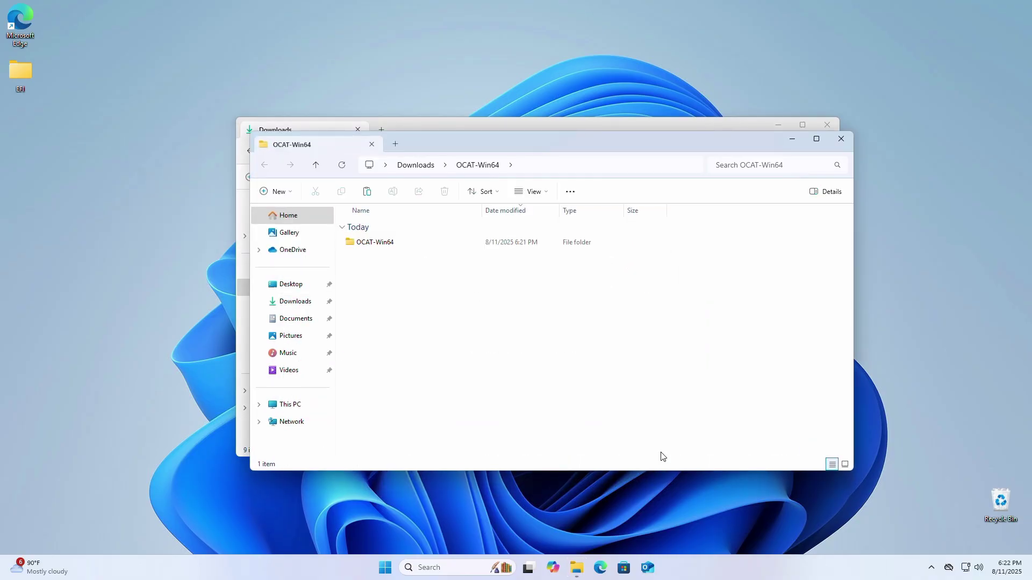
# Step: Launch OCAuxiliaryTools past the SmartScreen warning and close both Explorer windows
pyautogui.doubleClick(376, 242)
pyautogui.scroll(-6, 454, 312)
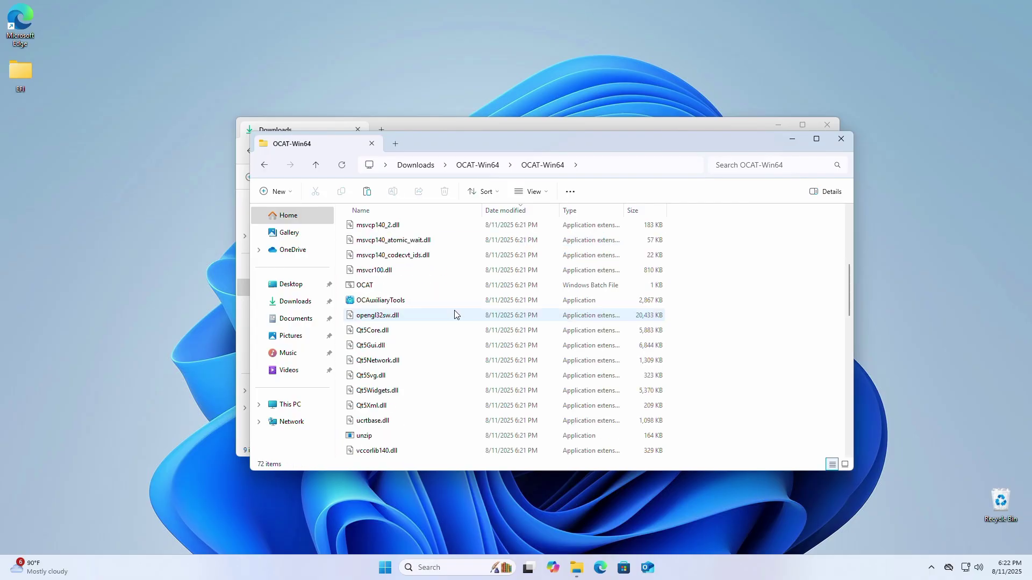
pyautogui.doubleClick(411, 301)
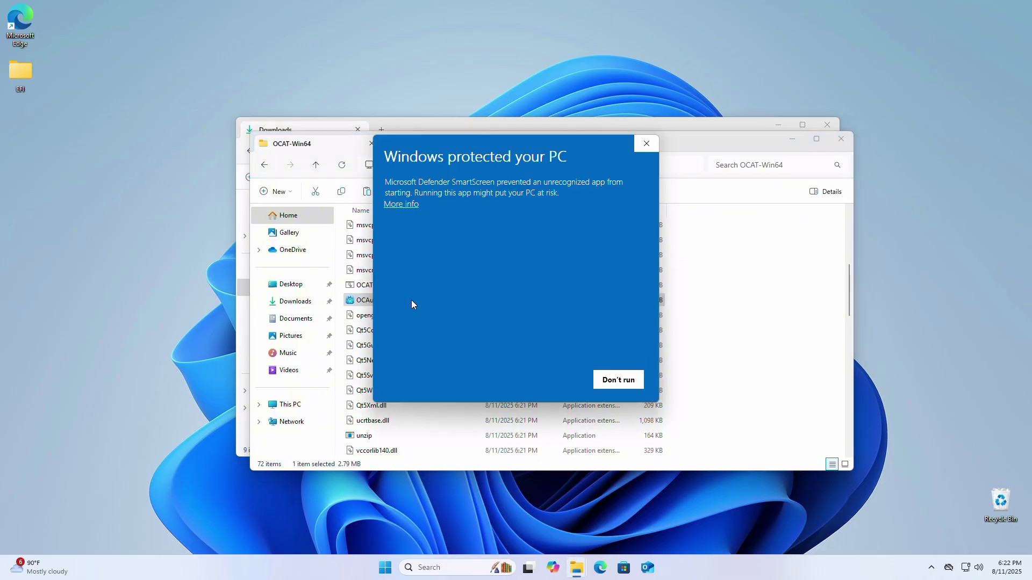
pyautogui.click(403, 205)
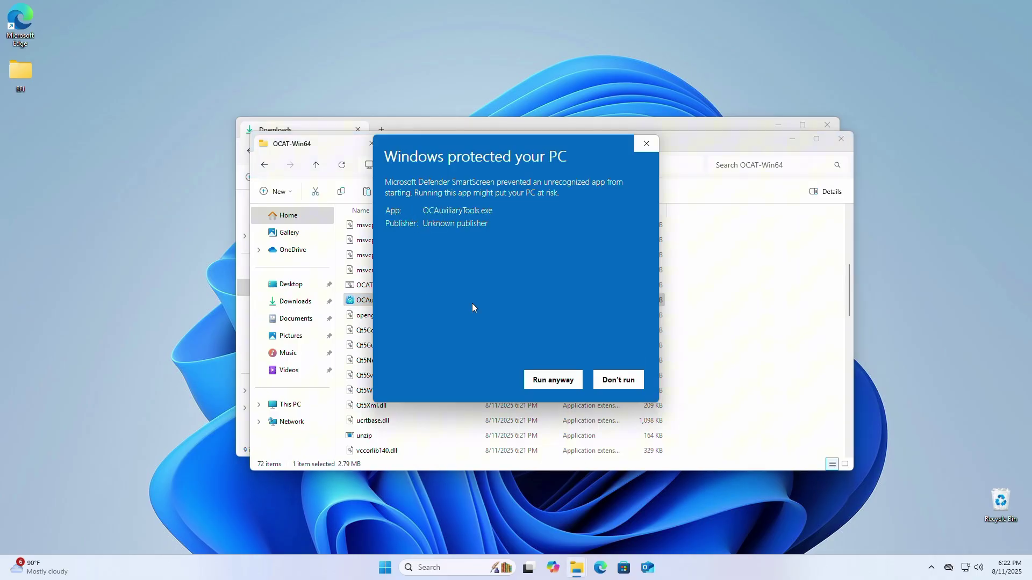
pyautogui.click(538, 379)
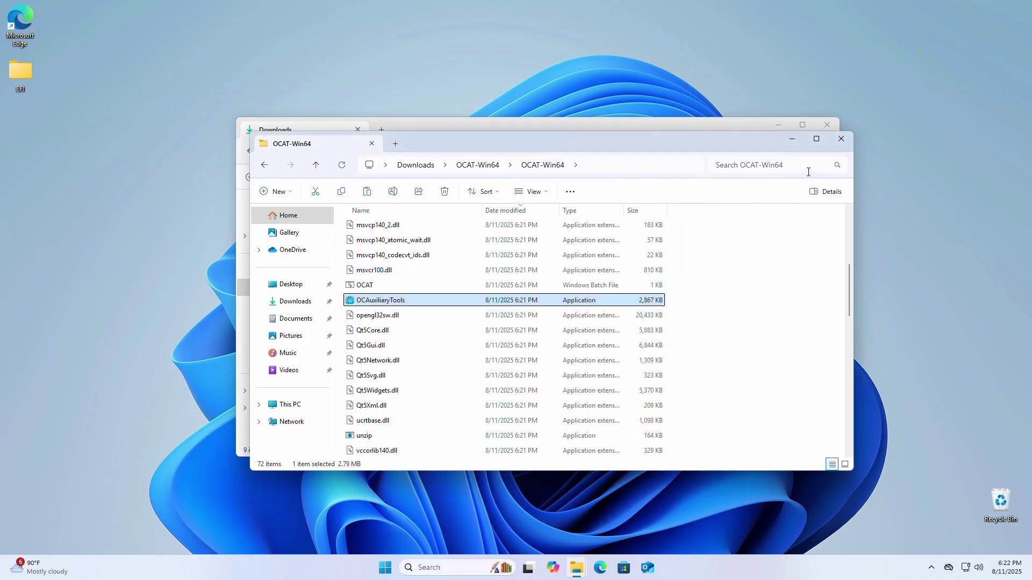
pyautogui.click(842, 140)
pyautogui.click(828, 126)
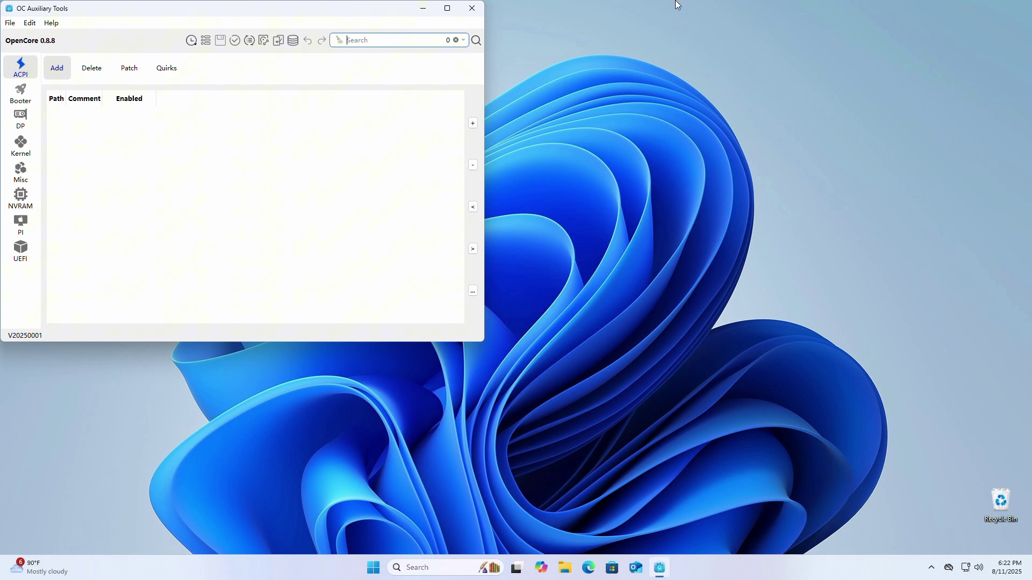
# Step: Open Desktop\EFI\OC\config.plist in OC Auxiliary Tools
pyautogui.moveTo(310, 7); pyautogui.dragTo(355, 30)
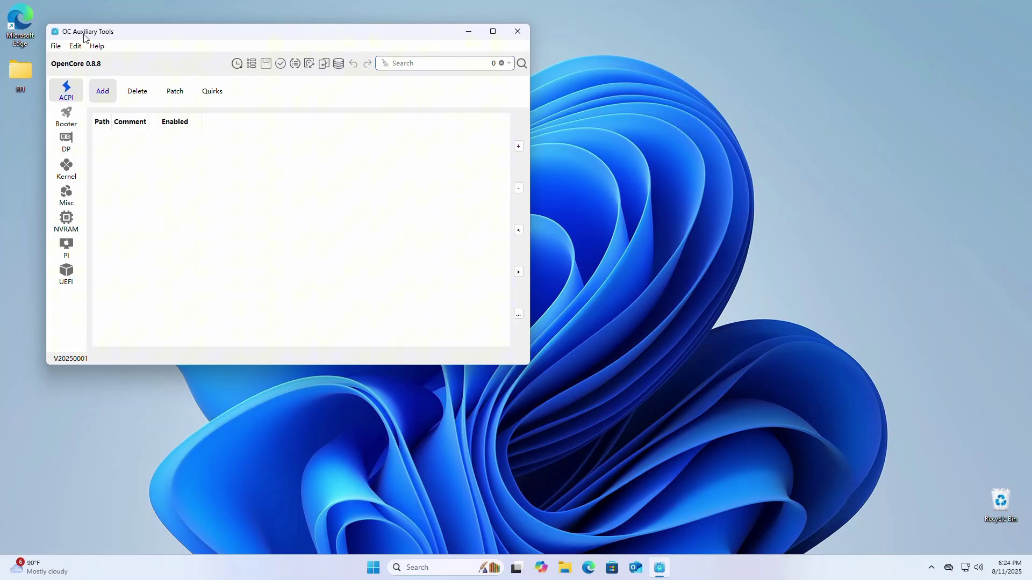
pyautogui.click(56, 49)
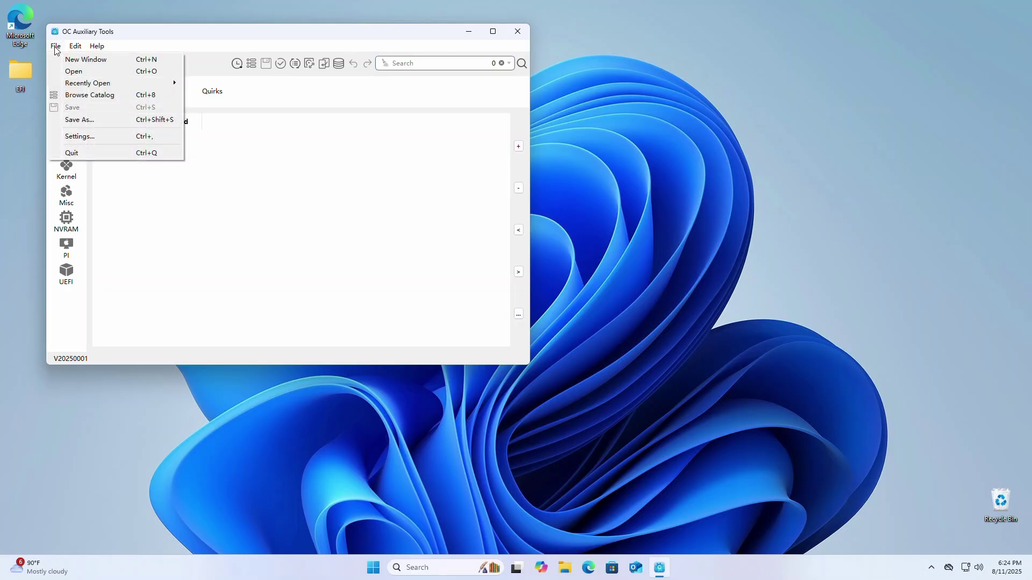
pyautogui.click(74, 72)
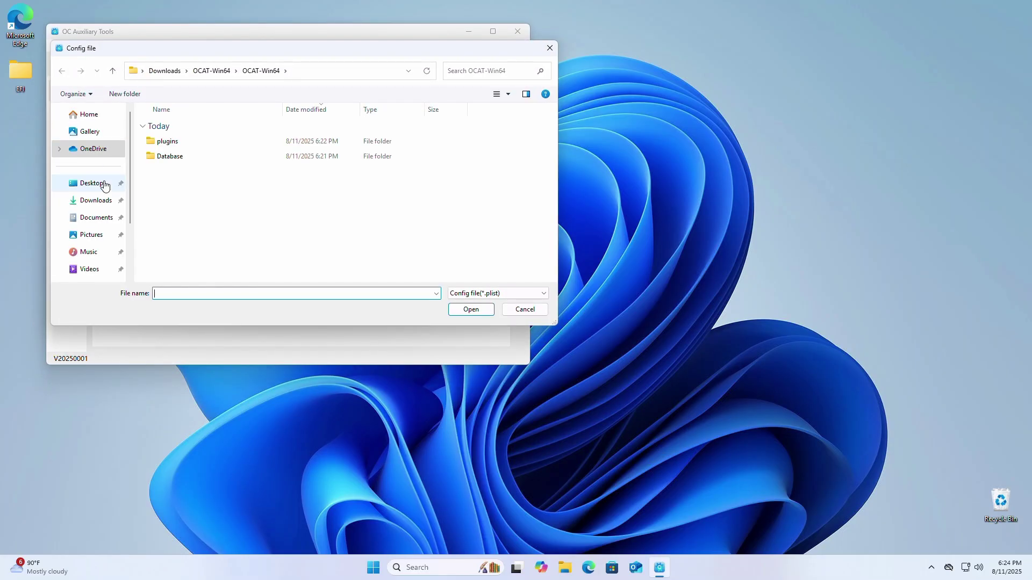
pyautogui.click(104, 185)
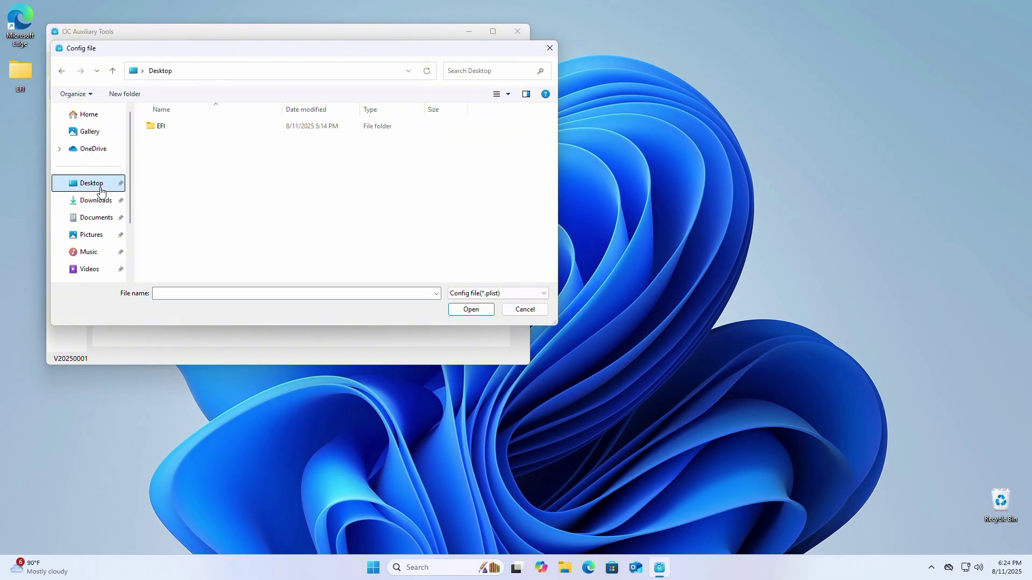
pyautogui.doubleClick(165, 132)
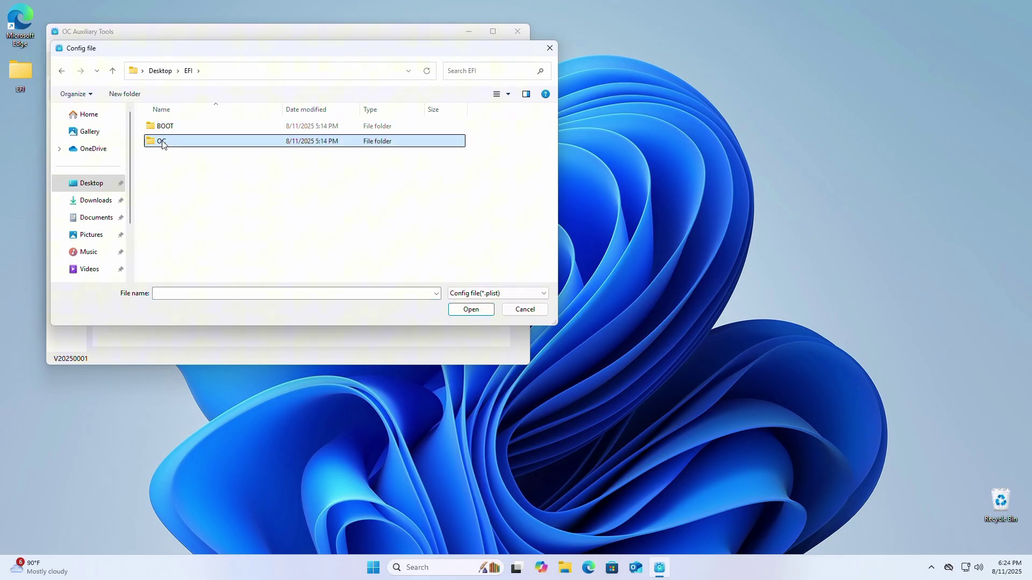
pyautogui.doubleClick(161, 141)
pyautogui.click(163, 142)
pyautogui.click(167, 204)
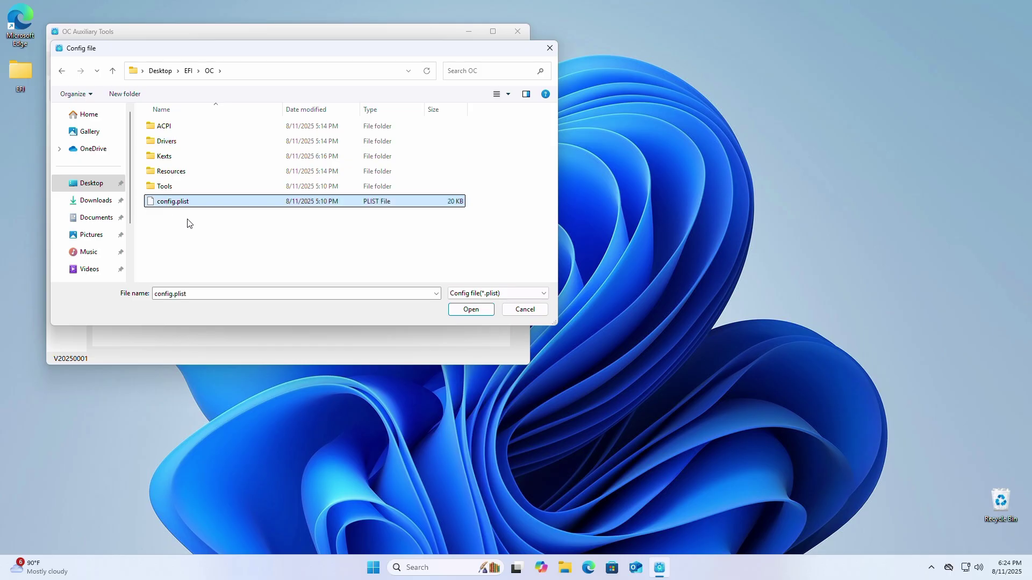
pyautogui.click(461, 310)
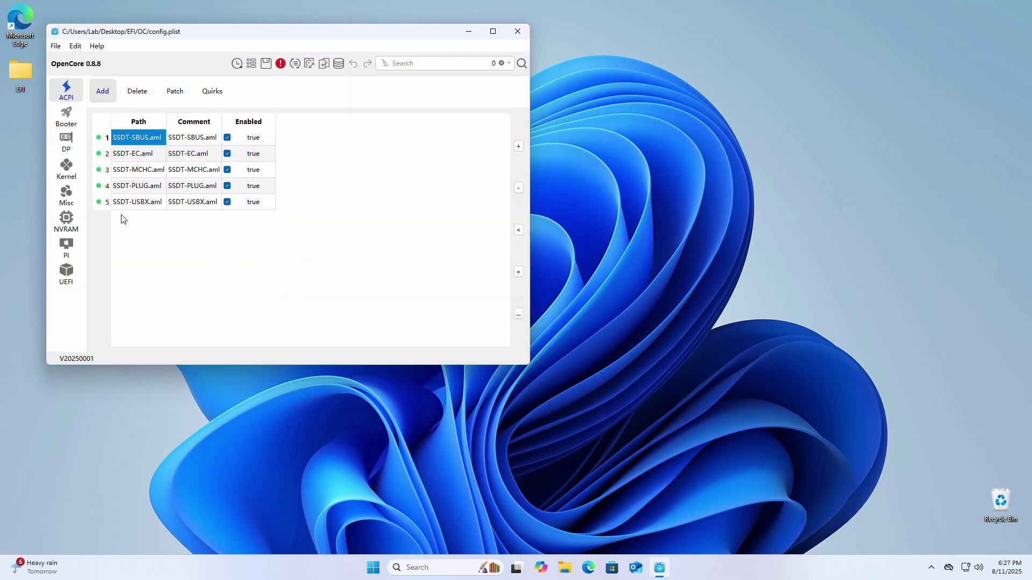
# Step: Add UTBMap.kext from the desktop EFI's OC\Kexts folder to the Kernel list
pyautogui.click(69, 167)
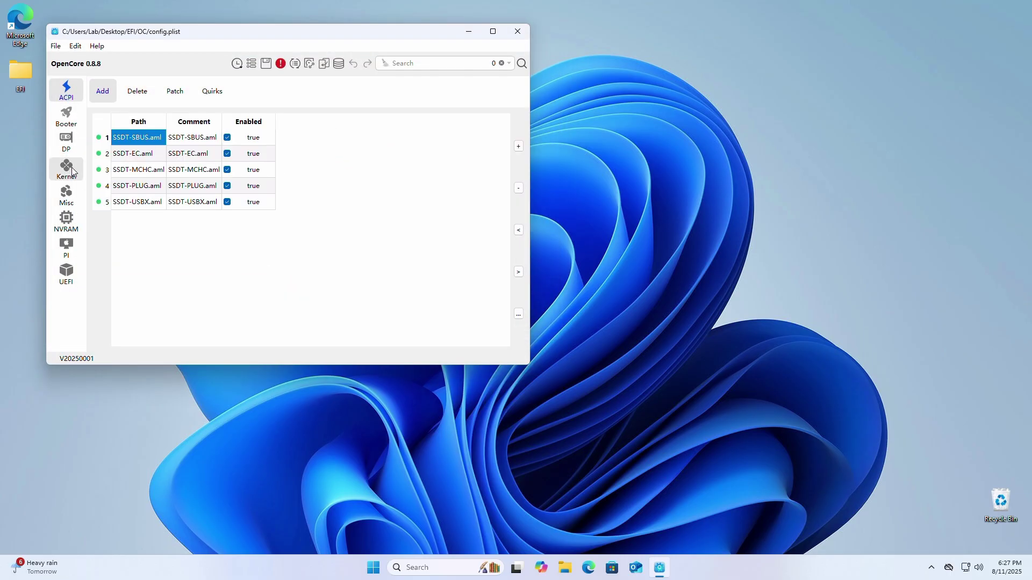
pyautogui.click(524, 137)
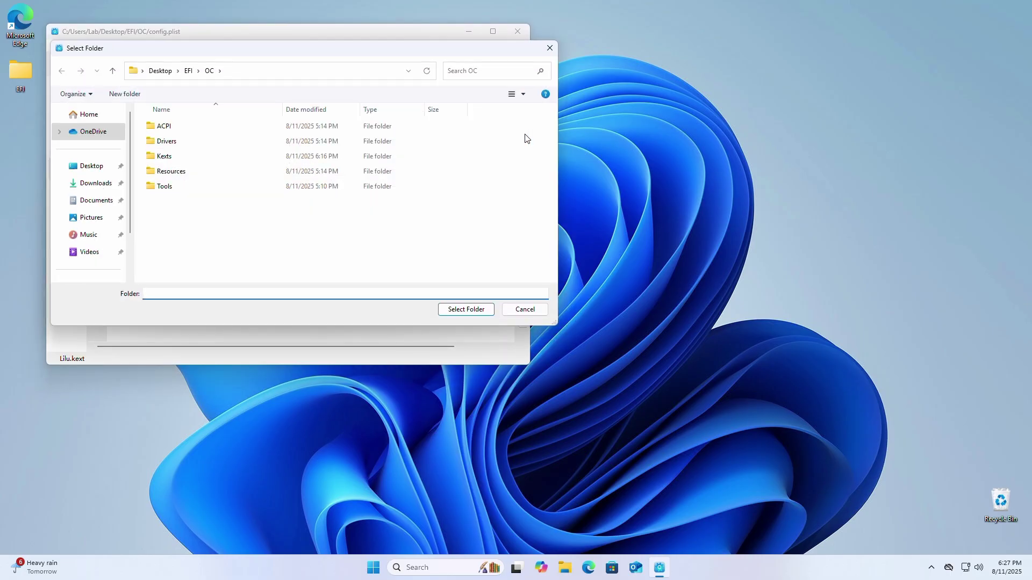
pyautogui.click(97, 168)
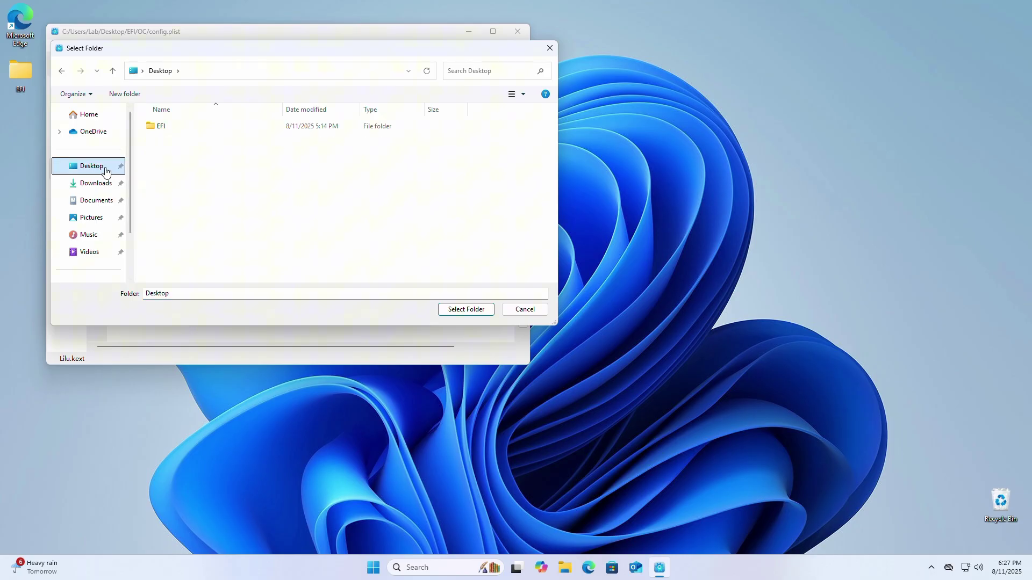
pyautogui.click(168, 134)
pyautogui.doubleClick(169, 133)
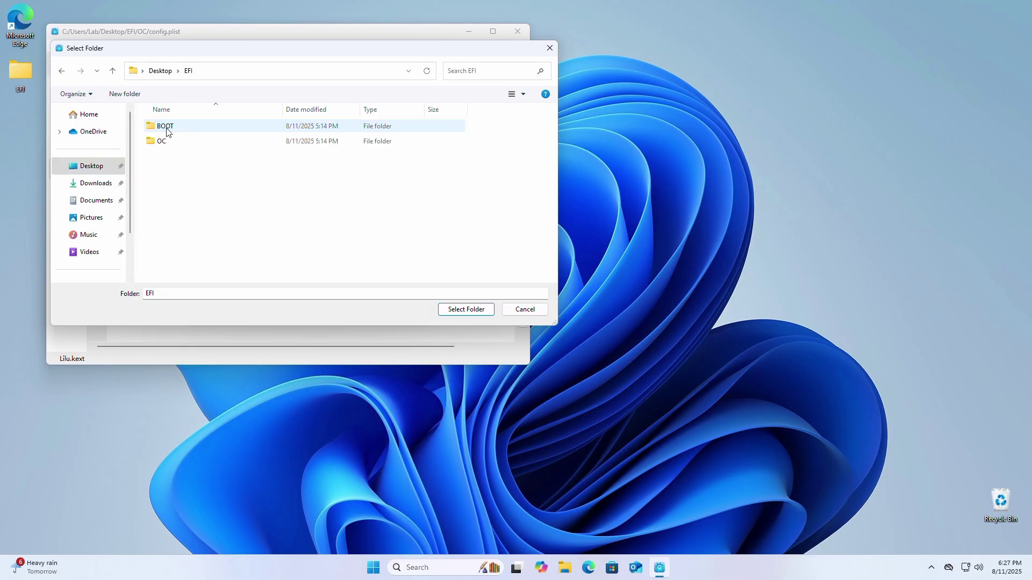
pyautogui.doubleClick(163, 143)
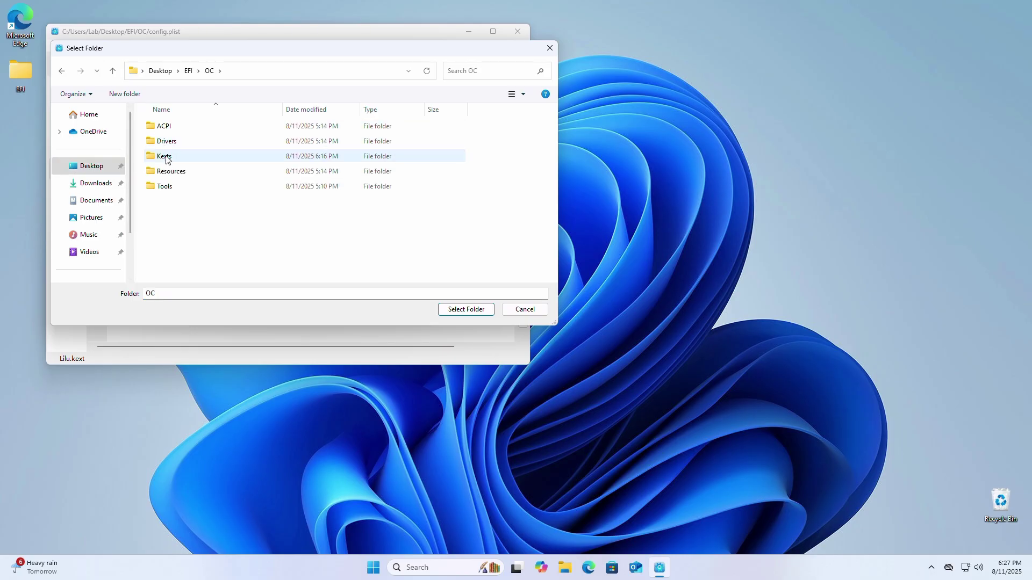
pyautogui.click(166, 157)
pyautogui.doubleClick(166, 157)
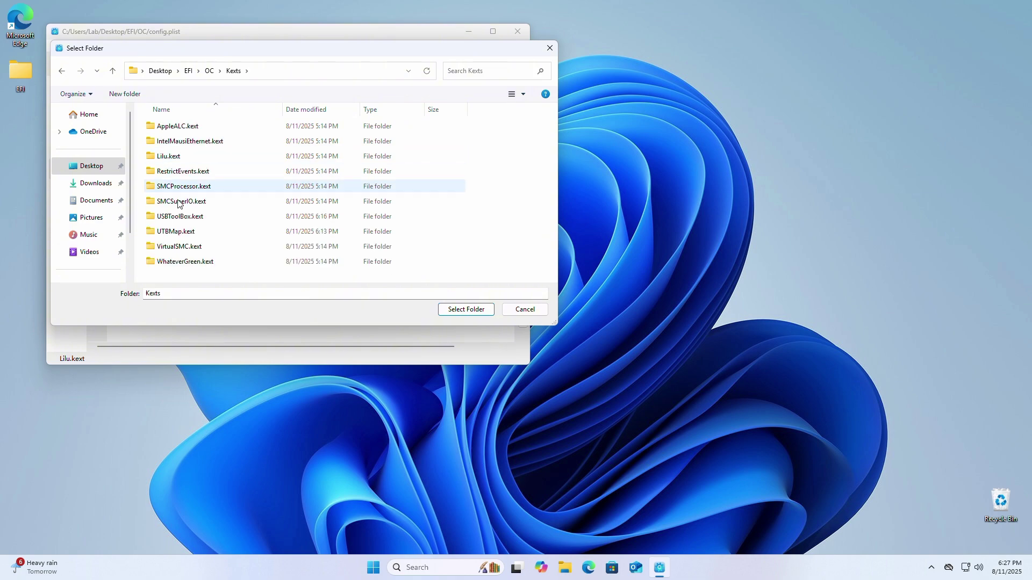
pyautogui.click(186, 233)
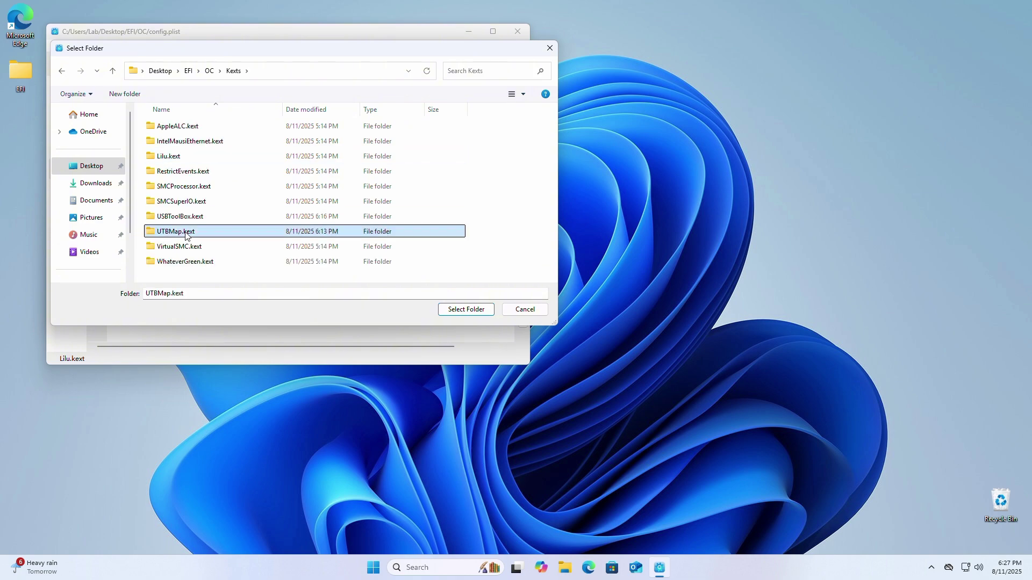
pyautogui.click(456, 314)
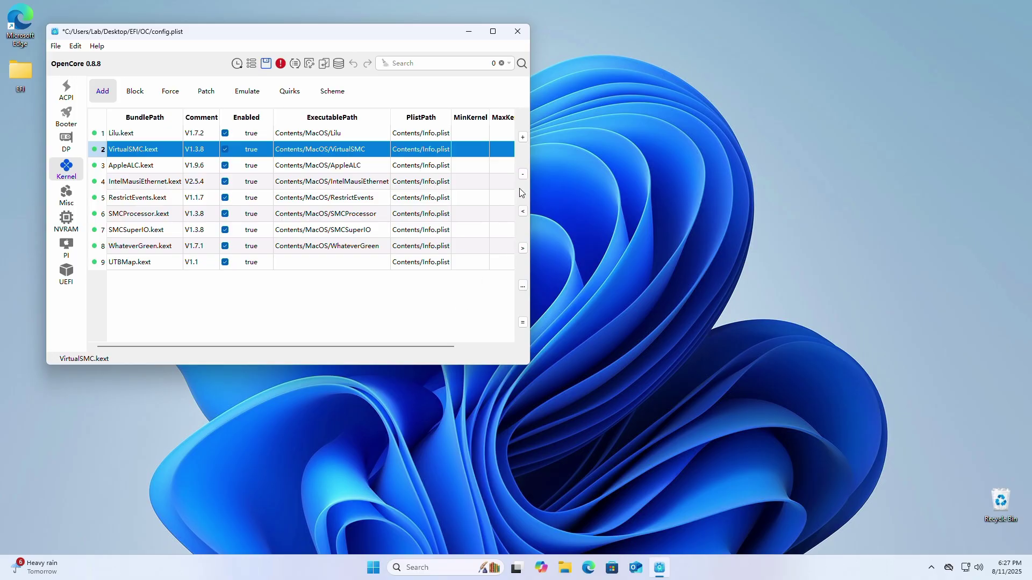
# Step: Add USBToolBox.kext to the Kernel list and save config.plist
pyautogui.click(524, 140)
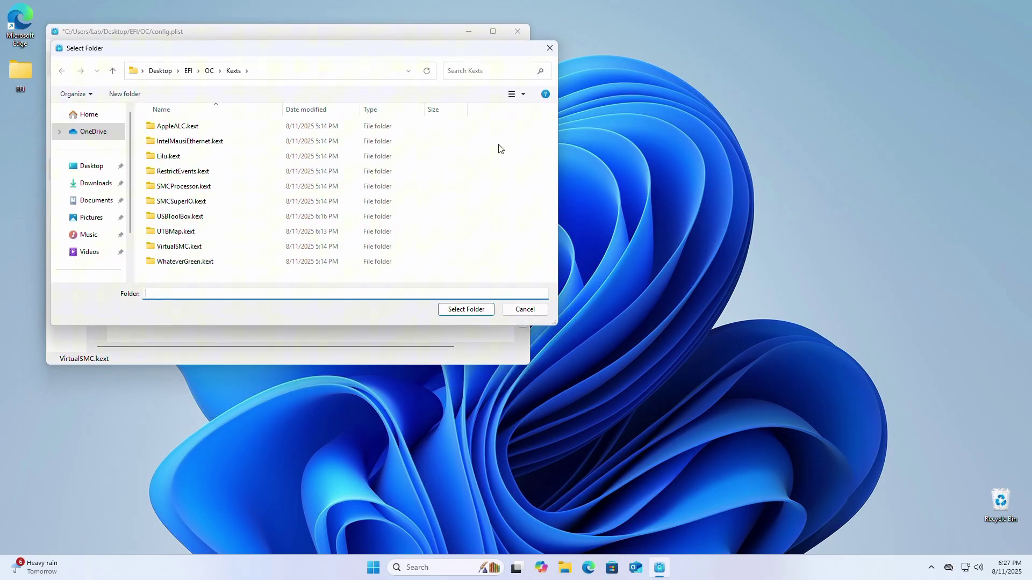
pyautogui.doubleClick(189, 217)
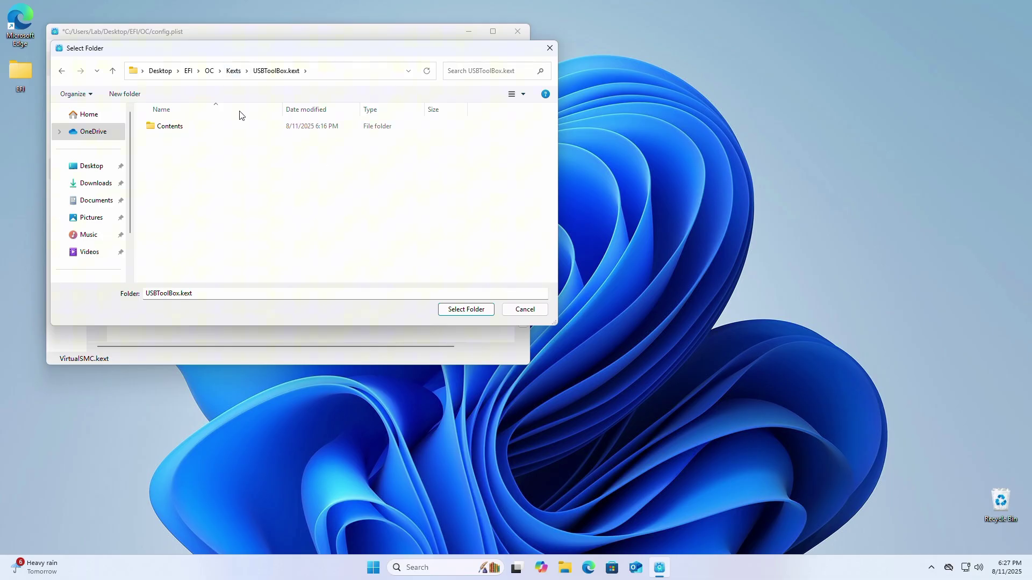
pyautogui.click(233, 70)
pyautogui.click(179, 217)
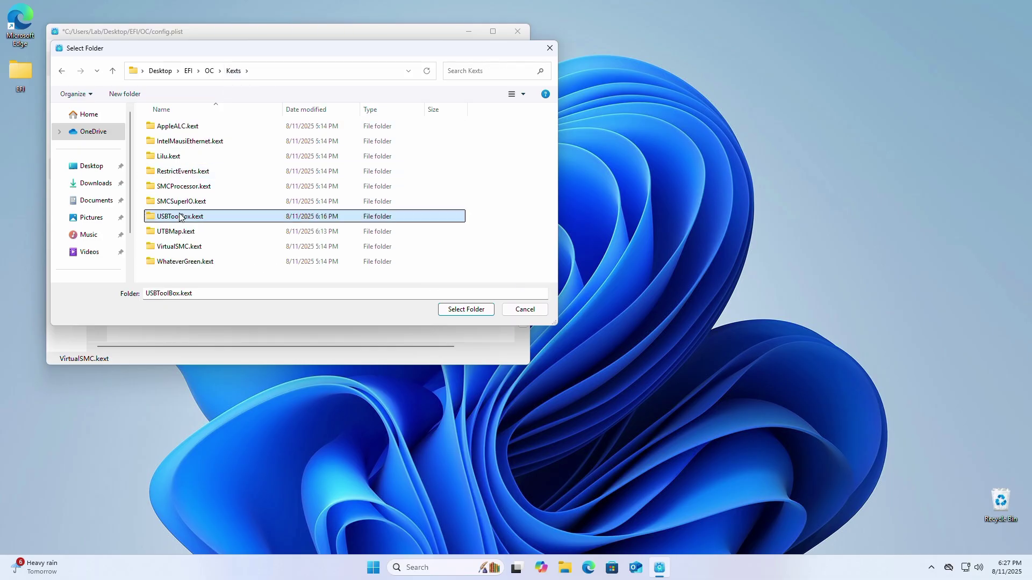
pyautogui.click(475, 309)
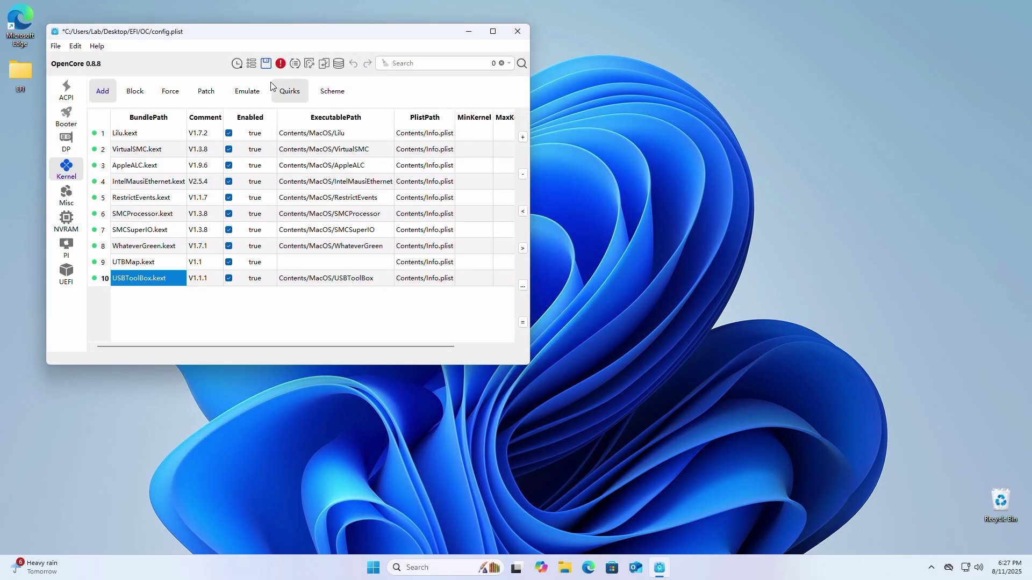
pyautogui.click(267, 66)
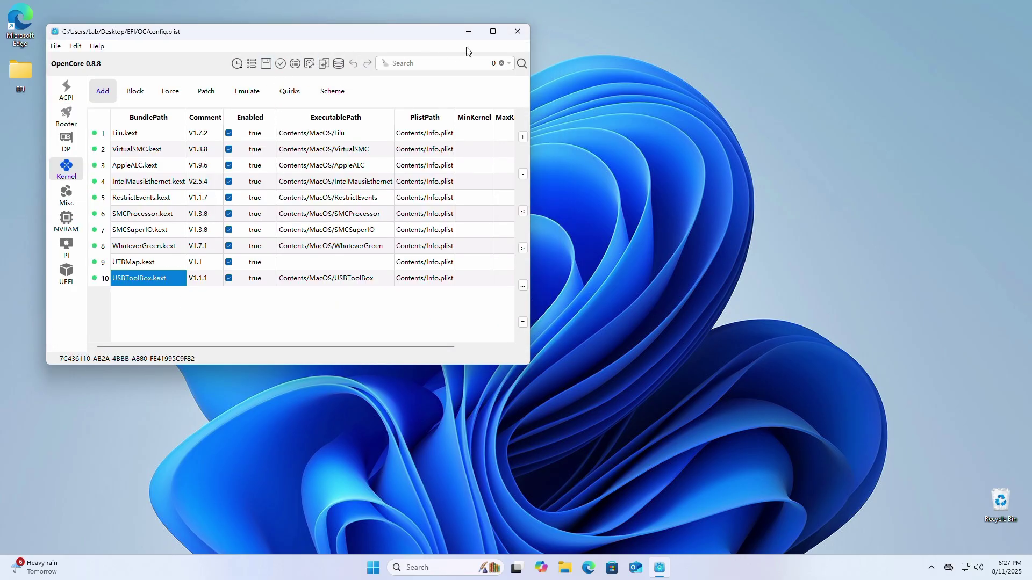
# Step: Close OC Auxiliary Tools and download rufus-4.9.exe from rufus.ie
pyautogui.click(517, 33)
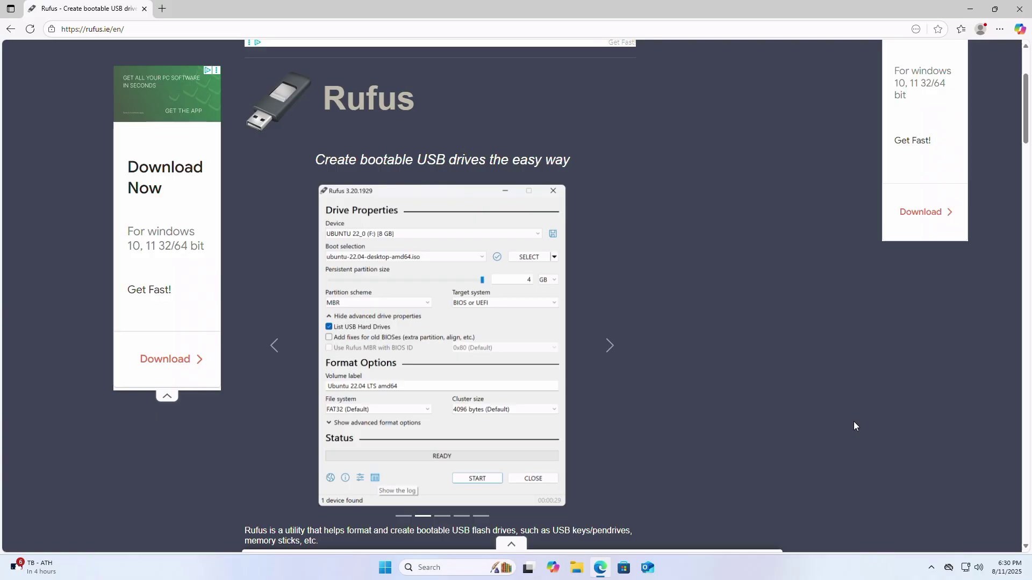
pyautogui.scroll(-8, 691, 353)
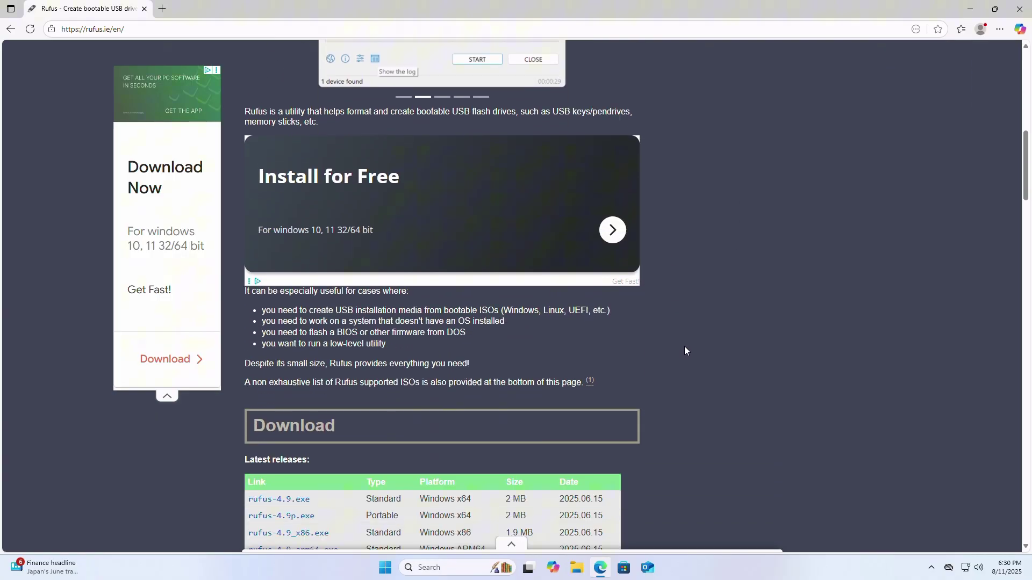
pyautogui.scroll(-2, 685, 351)
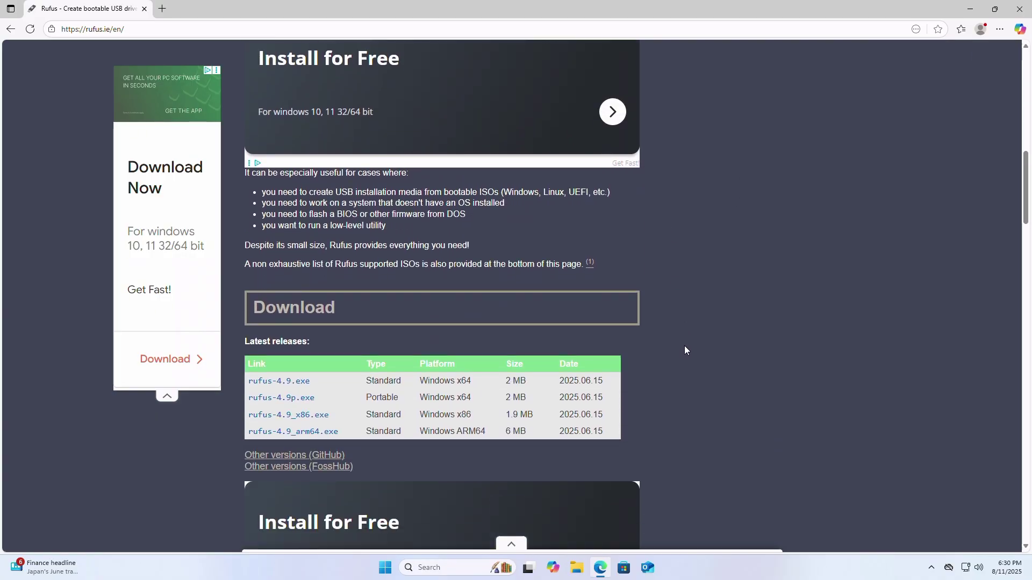
pyautogui.click(295, 380)
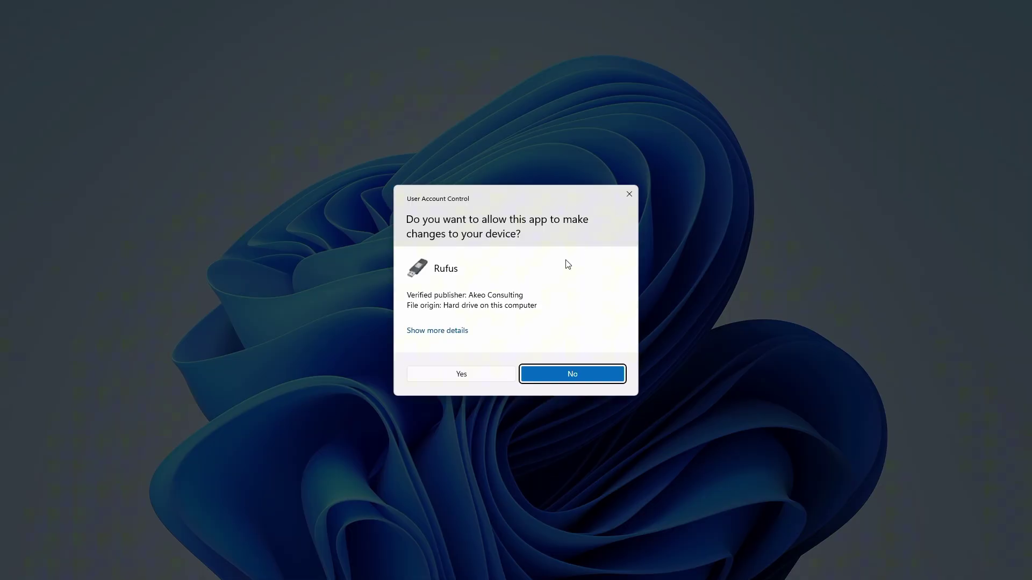
# Step: Format the PNY UFD321 drive as Non bootable, GPT, Large FAT32, confirming the erase
pyautogui.click(500, 373)
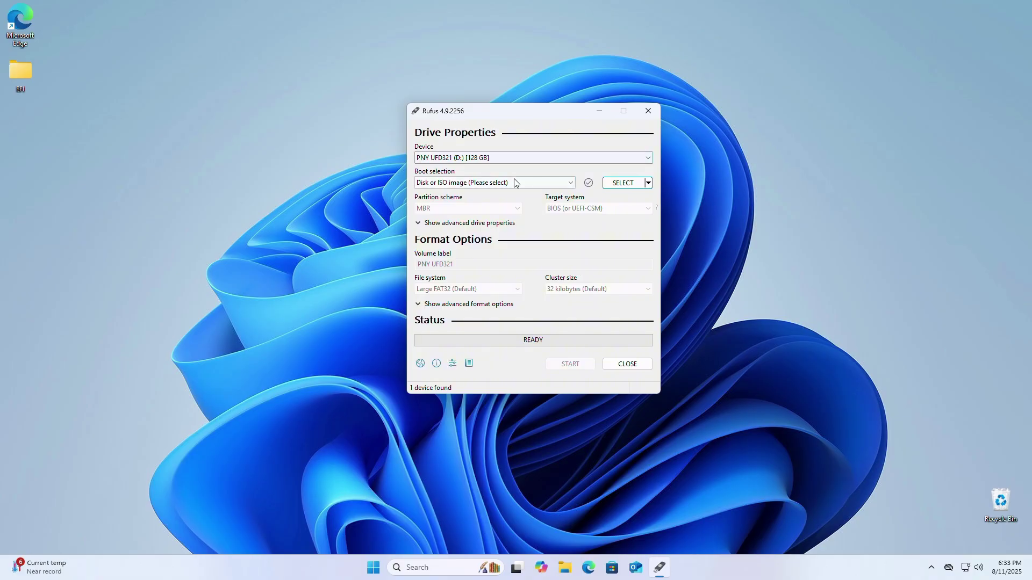
pyautogui.click(515, 183)
pyautogui.click(490, 194)
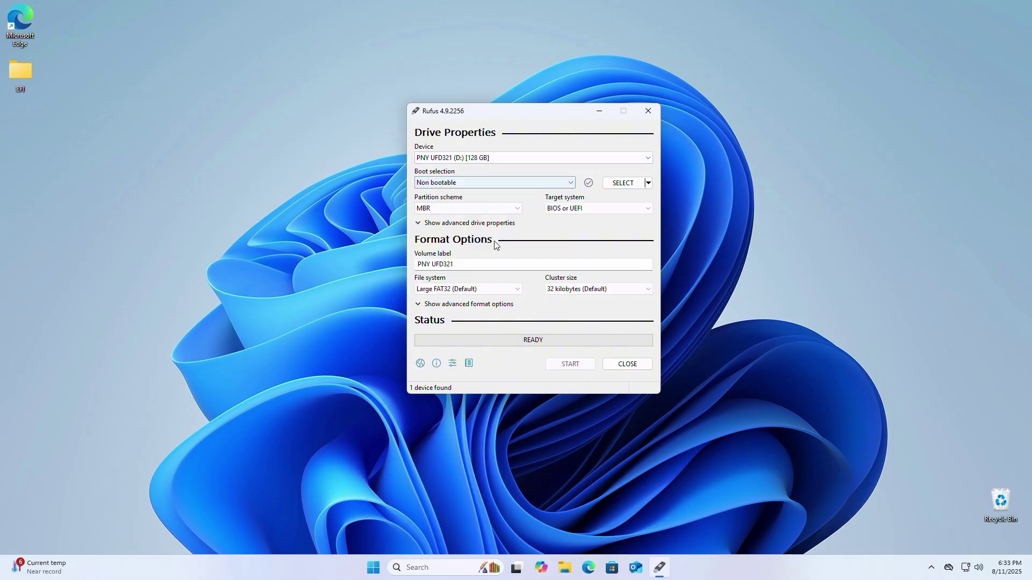
pyautogui.click(495, 210)
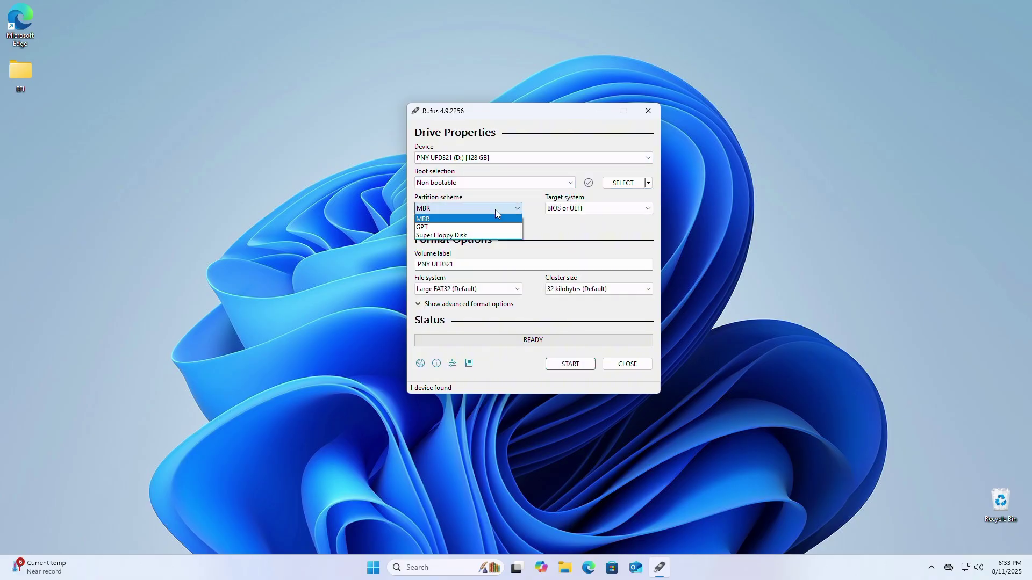
pyautogui.click(462, 227)
pyautogui.click(485, 291)
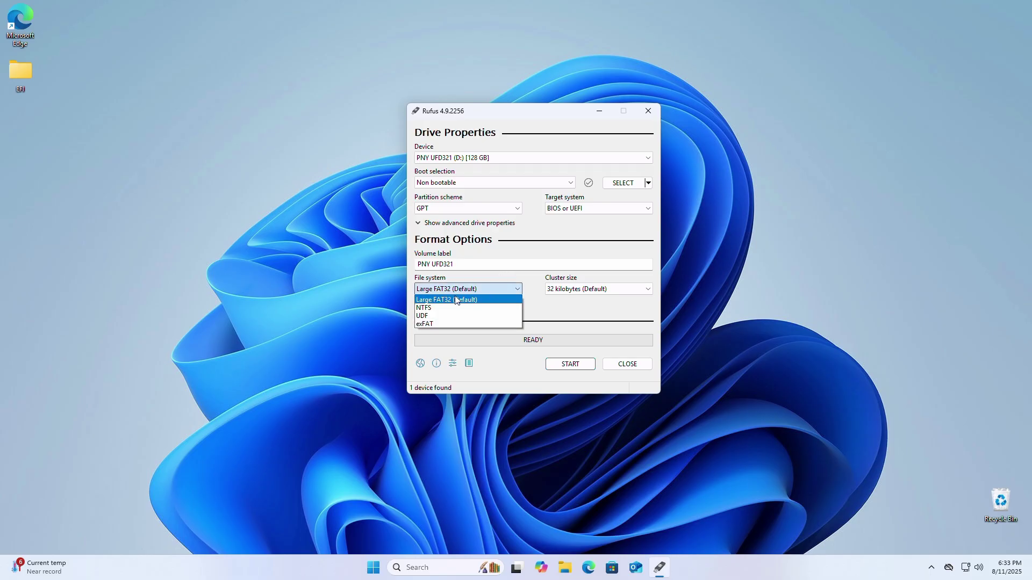
pyautogui.click(452, 302)
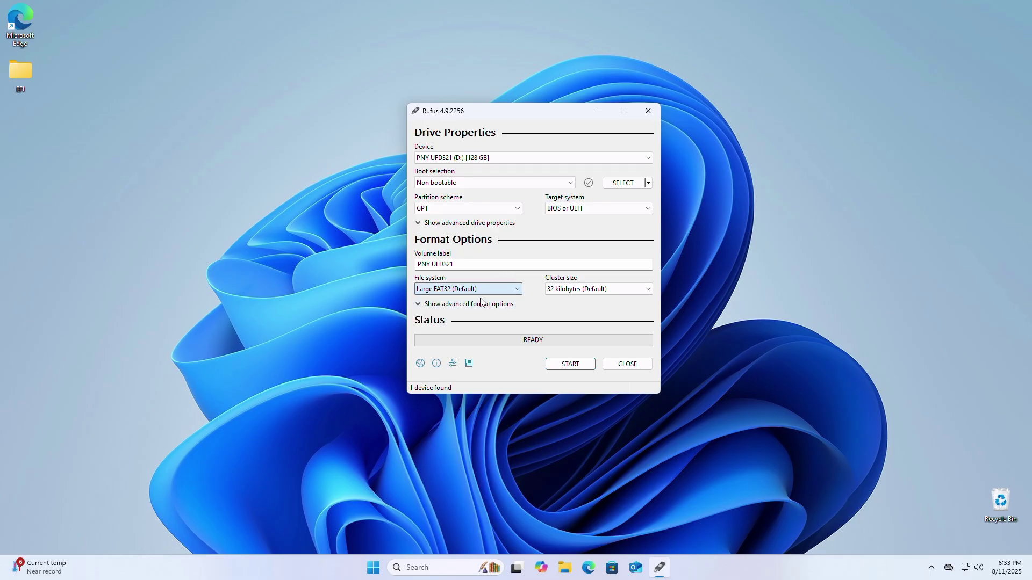
pyautogui.click(573, 366)
pyautogui.click(553, 327)
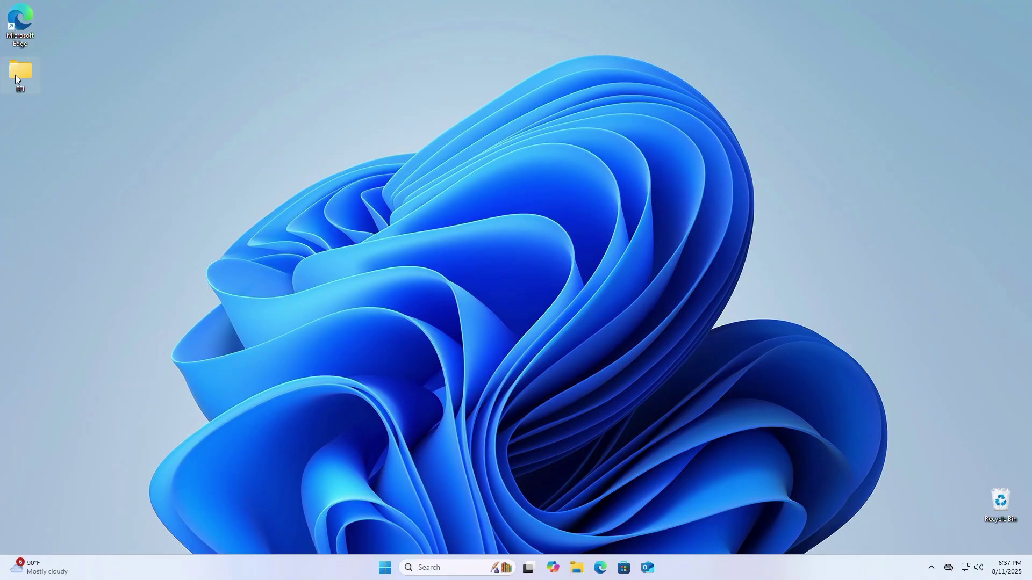
# Step: Copy the desktop EFI folder onto PNY UFD321 (D:), then switch back to Edge
pyautogui.rightClick(15, 75)
pyautogui.click(65, 95)
pyautogui.click(576, 567)
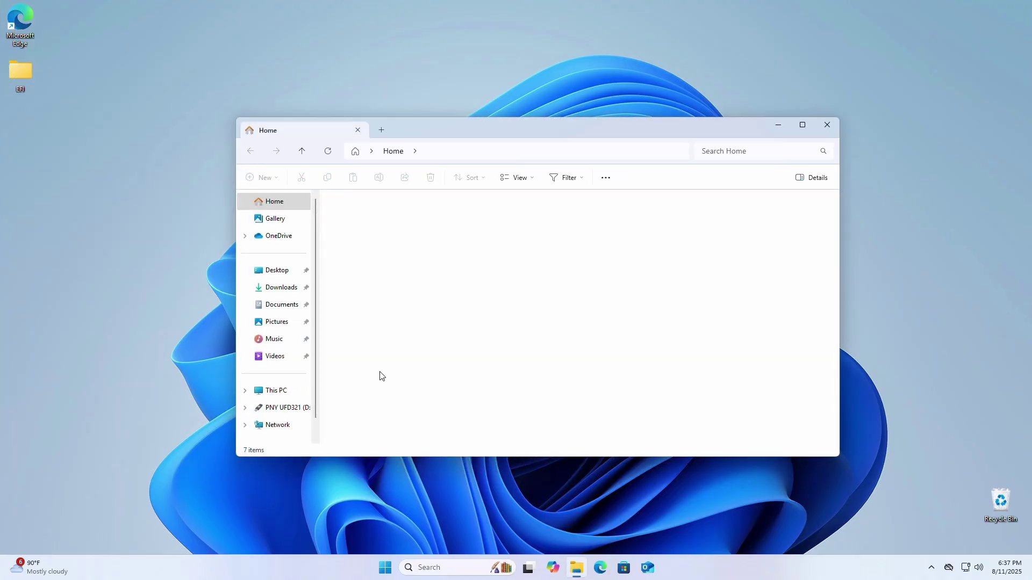
pyautogui.click(285, 408)
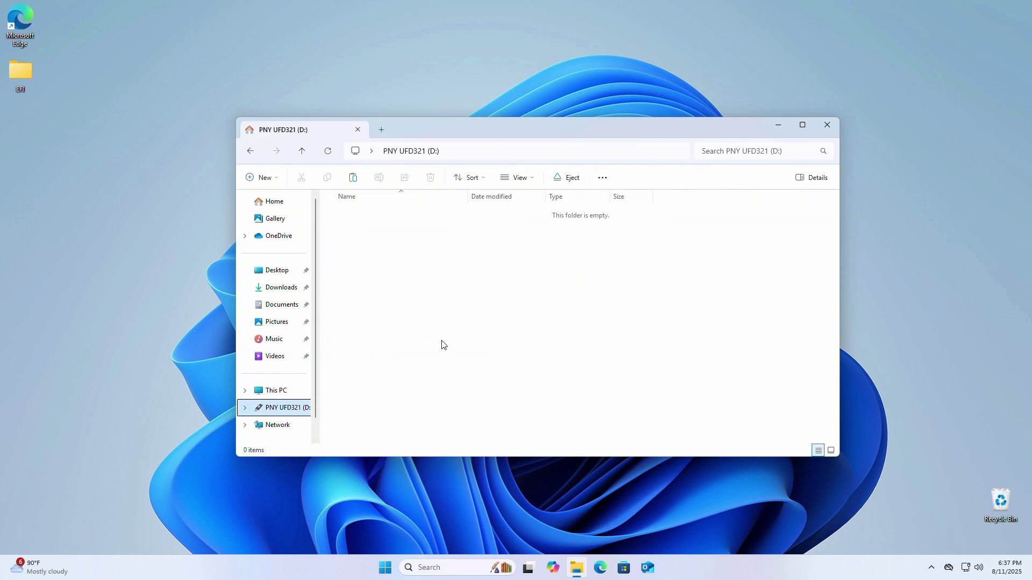
pyautogui.rightClick(438, 343)
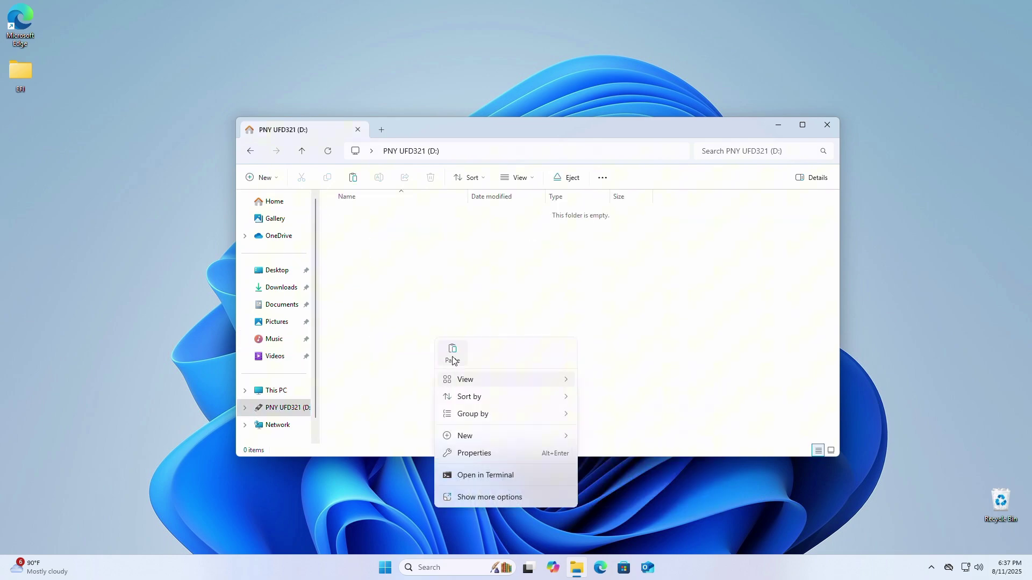
pyautogui.click(452, 350)
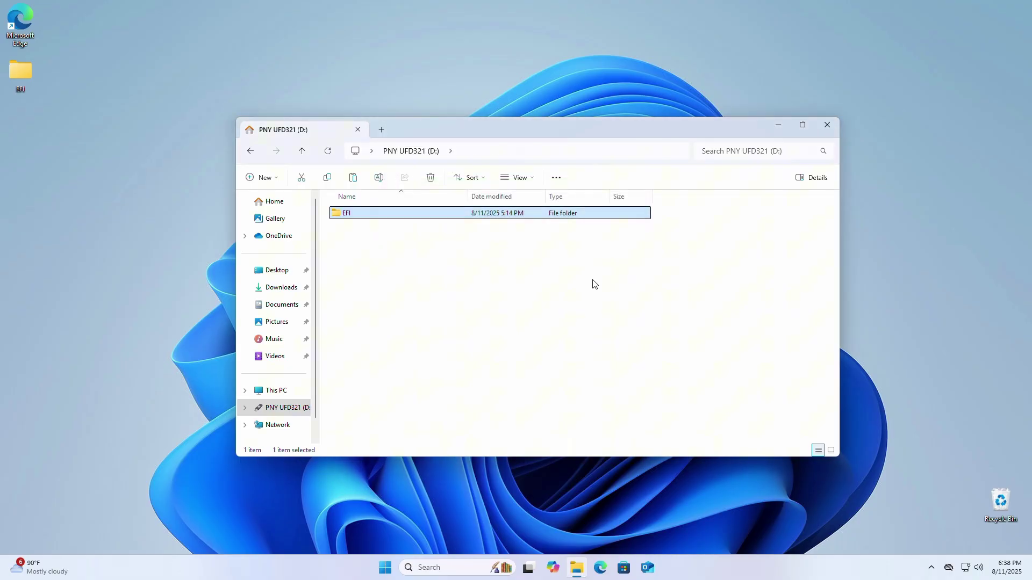
pyautogui.hotkey('alt', 'Tab')
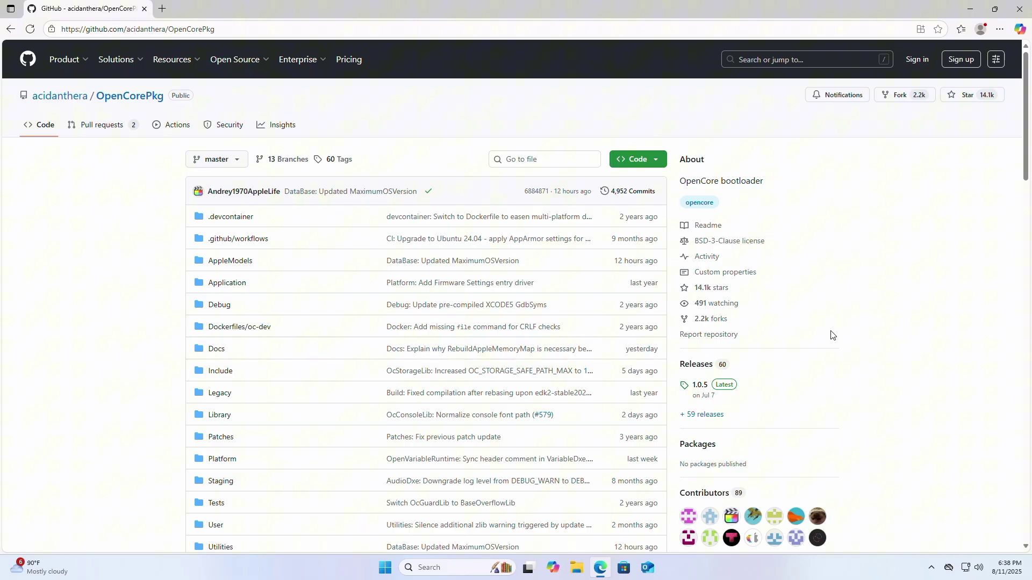
# Step: Get OpenCore-1.0.5-RELEASE.zip from the assets of the OpenCorePkg 1.0.5 release page
pyautogui.click(717, 392)
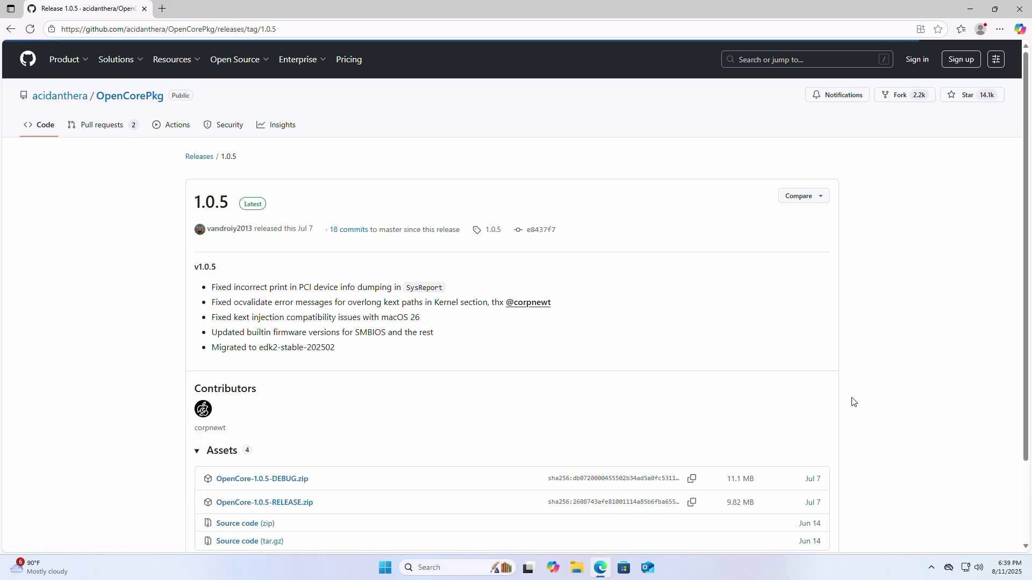
pyautogui.scroll(-1, 586, 436)
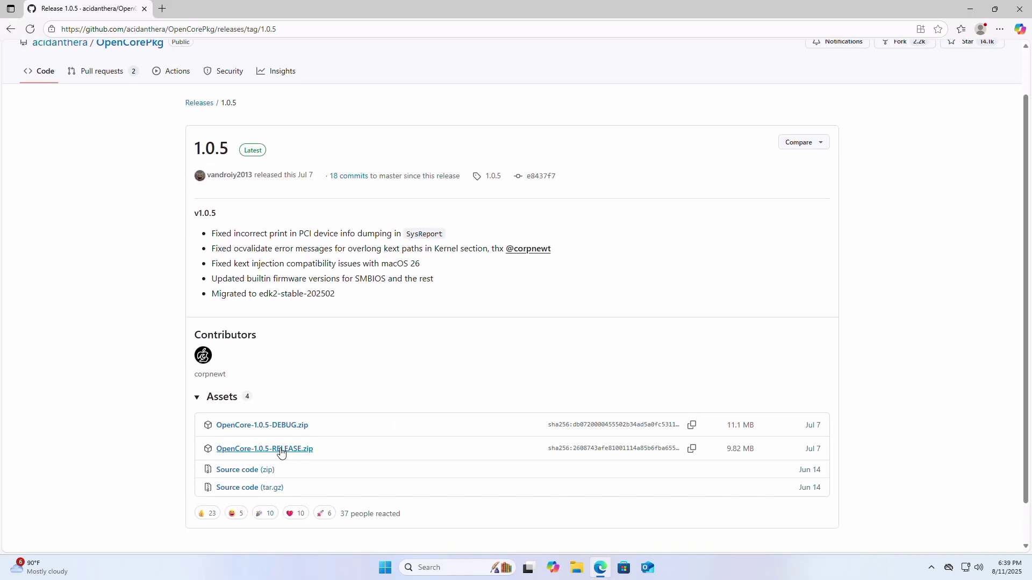
pyautogui.click(281, 450)
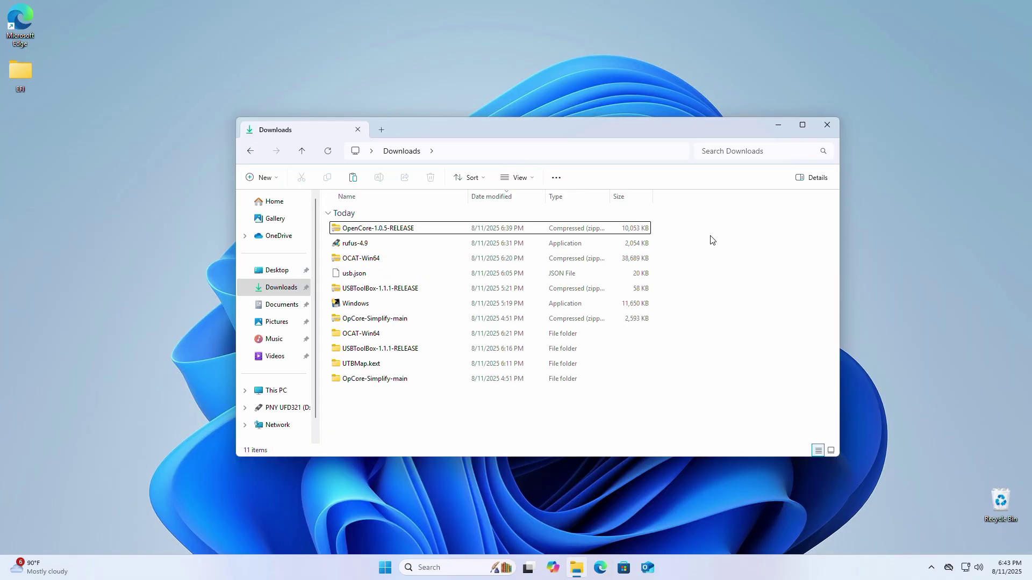
# Step: Extract the OpenCore-1.0.5-RELEASE zip archive in place
pyautogui.rightClick(468, 228)
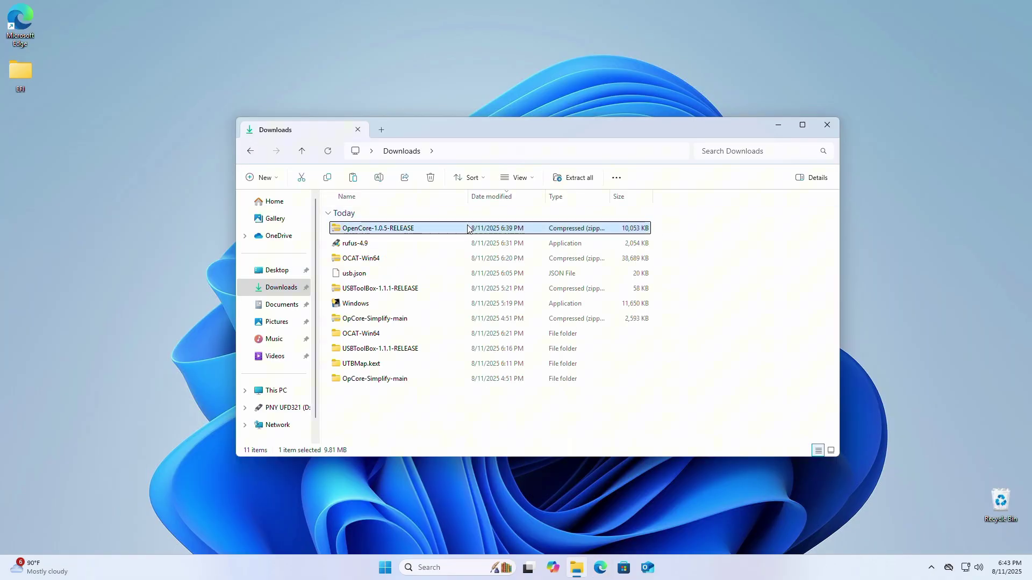
pyautogui.click(513, 361)
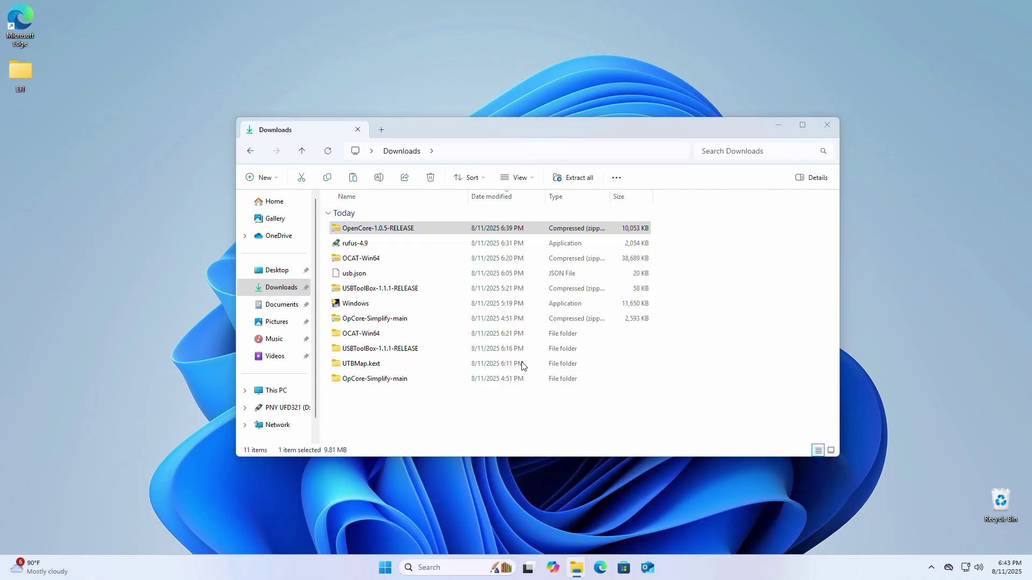
pyautogui.click(607, 388)
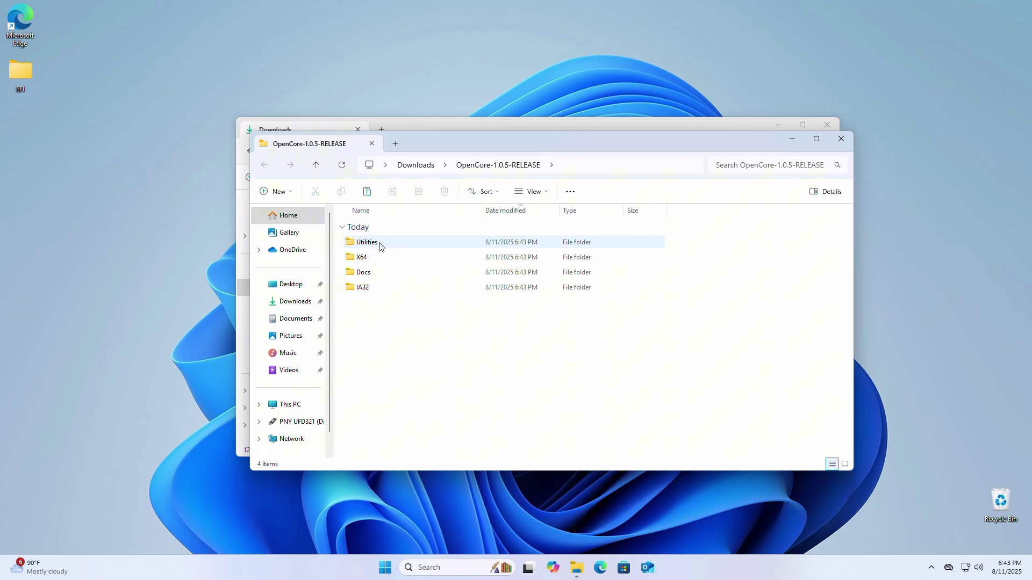
# Step: Open a Command Prompt in the extracted Utilities\macrecovery folder using cmd in the address bar
pyautogui.doubleClick(380, 246)
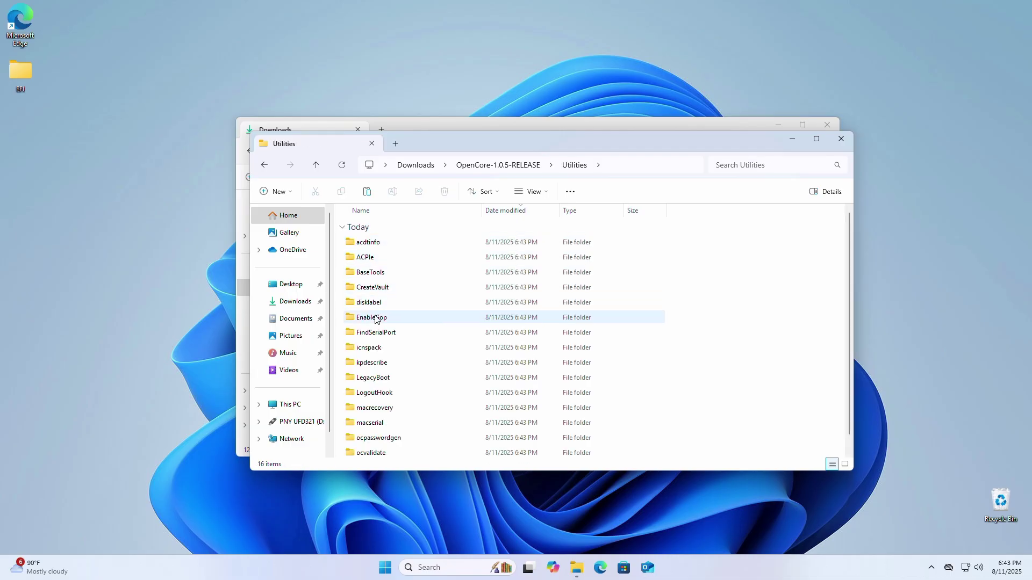
pyautogui.doubleClick(389, 407)
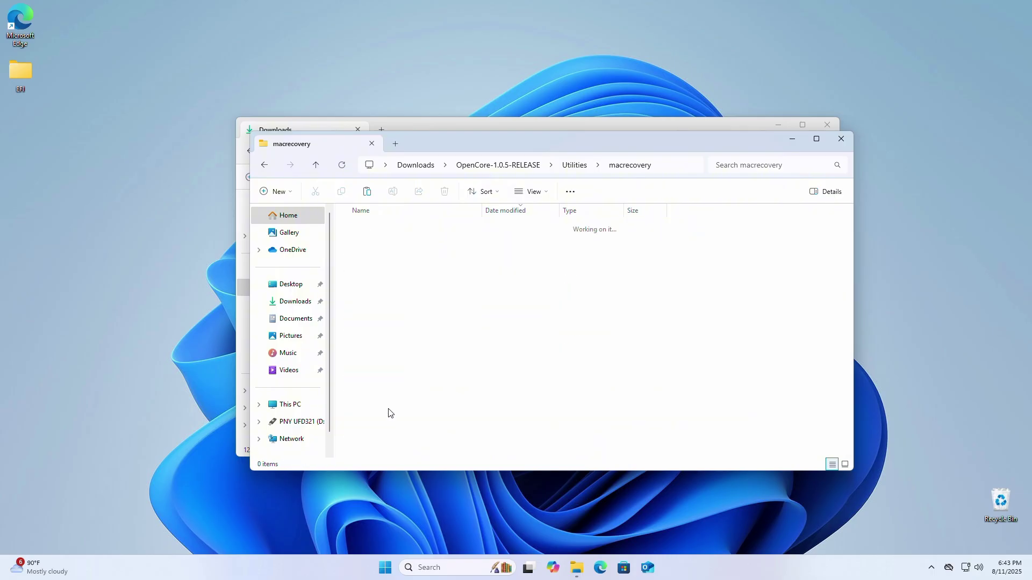
pyautogui.click(683, 164)
pyautogui.write('cmd')
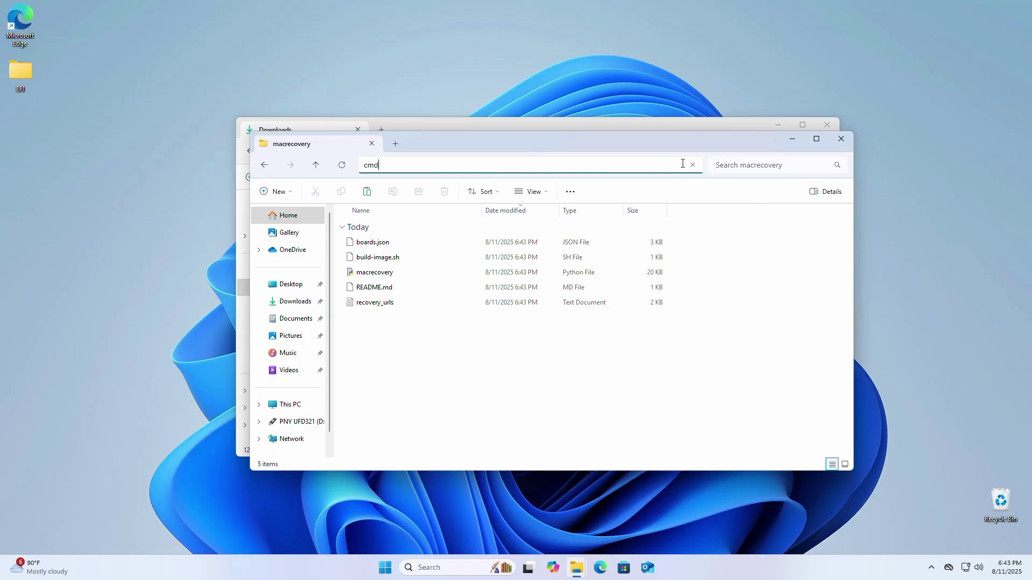
pyautogui.press('Return')
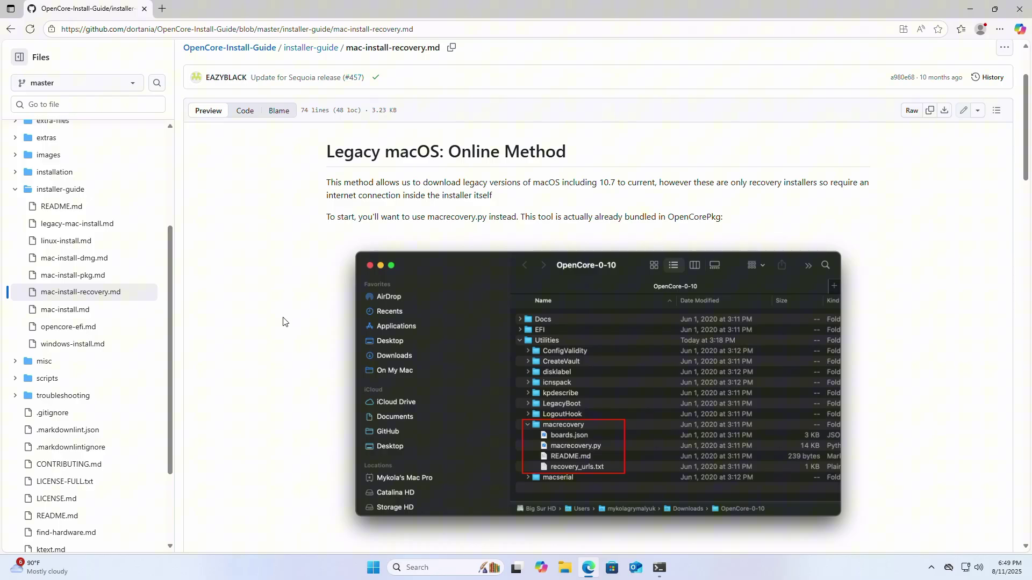
# Step: Copy the macOS Sequoia (15) macrecovery download line from the mac-install-recovery guide
pyautogui.scroll(-8, 285, 325)
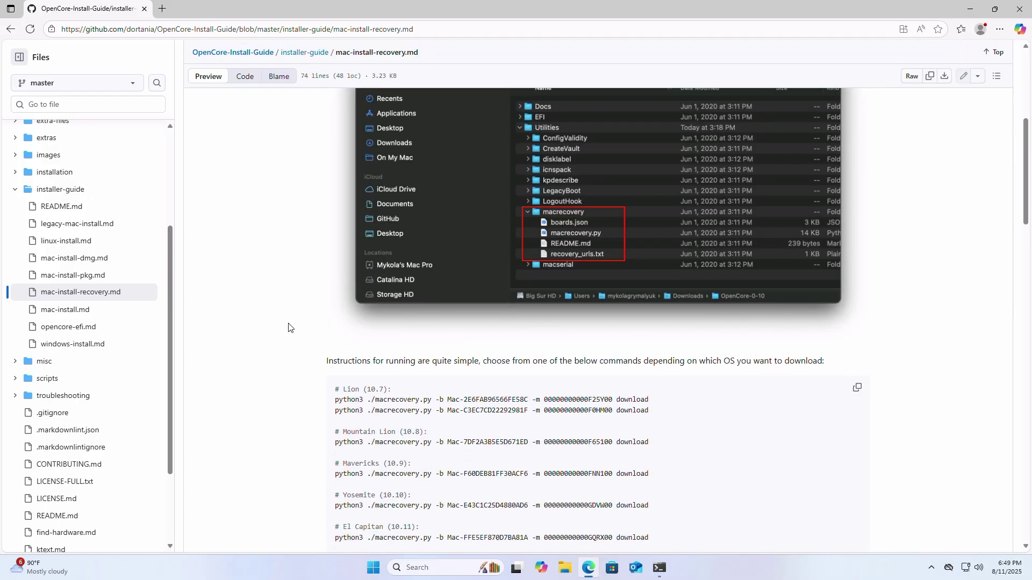
pyautogui.scroll(-4, 289, 328)
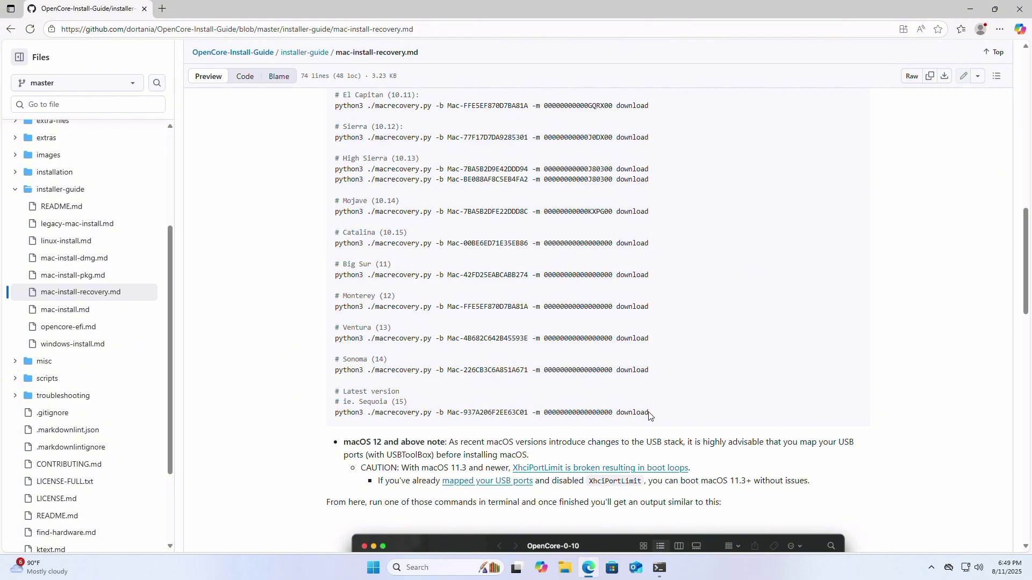
pyautogui.moveTo(649, 414); pyautogui.dragTo(337, 414)
pyautogui.rightClick(338, 415)
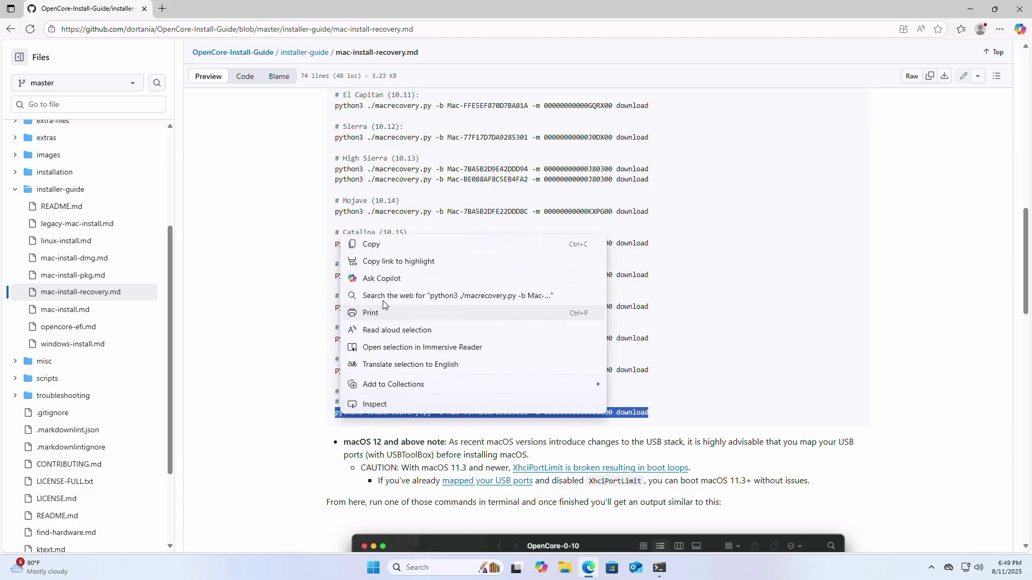
pyautogui.click(370, 246)
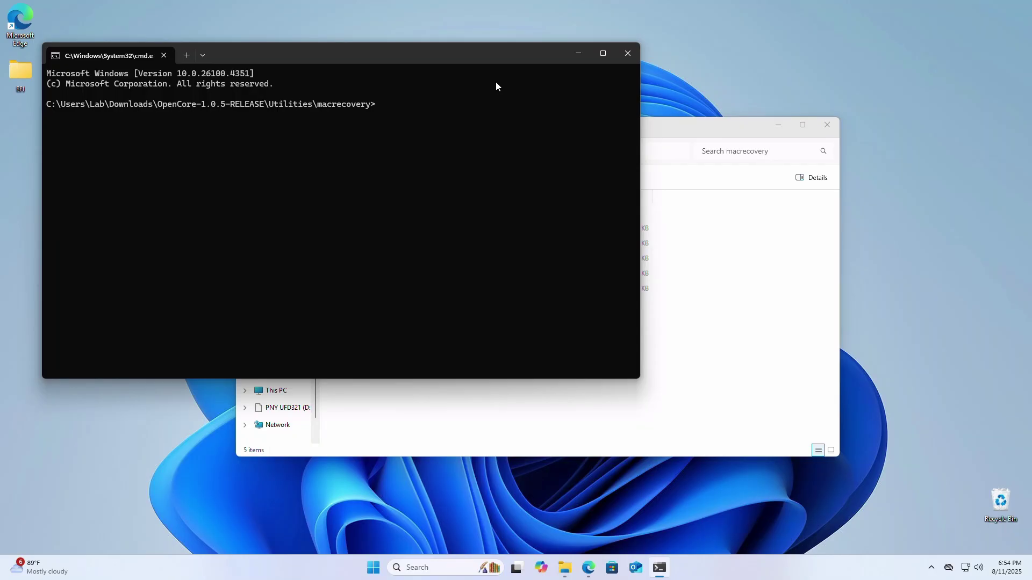
# Step: Paste and run the Sequoia macrecovery command, downloading BaseSystem.dmg (843.4 MB), then close cmd
pyautogui.hotkey('ctrl', 'v')
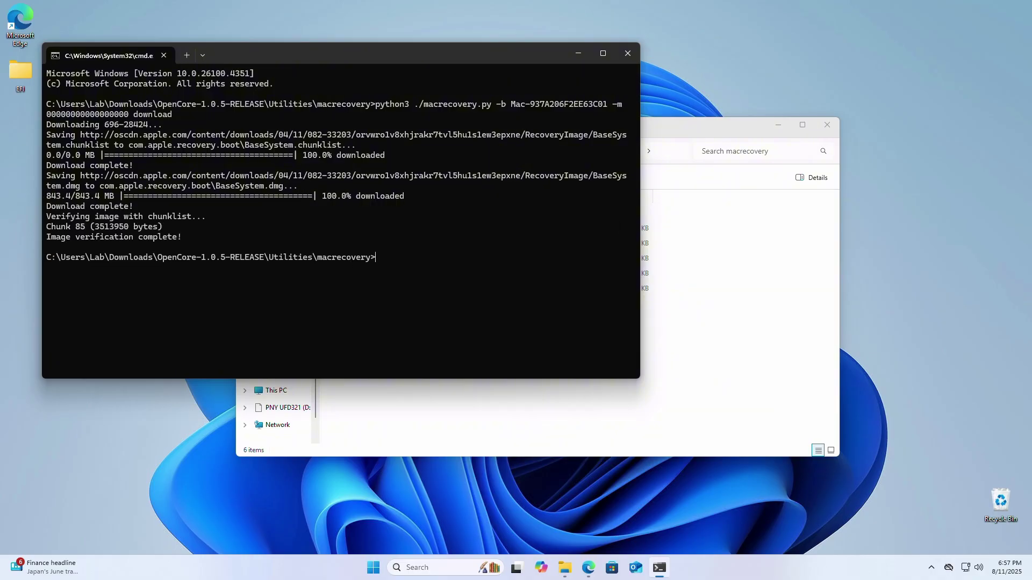
pyautogui.hotkey('alt', 'F4')
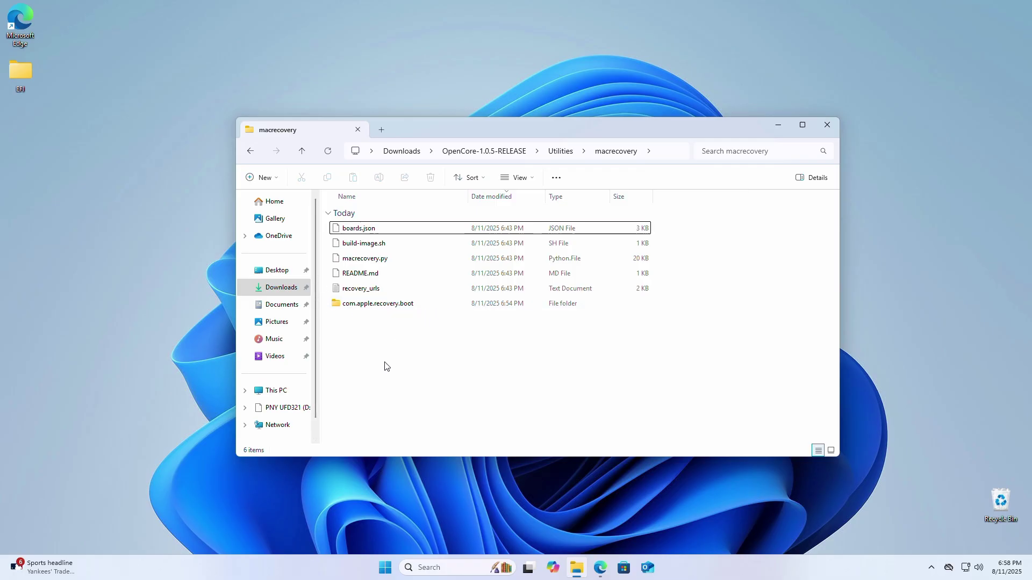
# Step: Paste a copy of com.apple.recovery.boot onto the PNY UFD321 (D:) drive beside EFI
pyautogui.click(376, 307)
pyautogui.rightClick(377, 306)
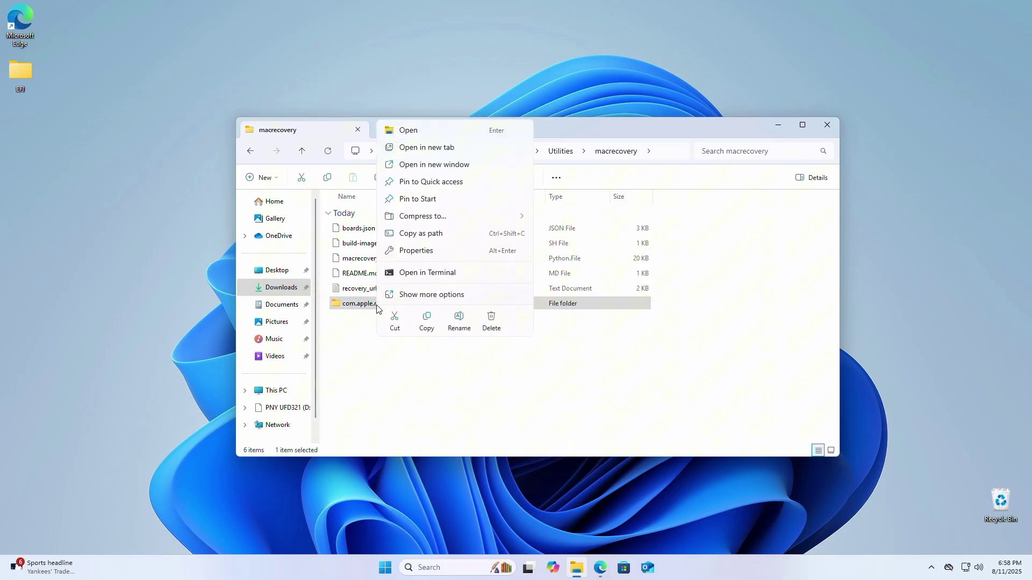
pyautogui.click(424, 321)
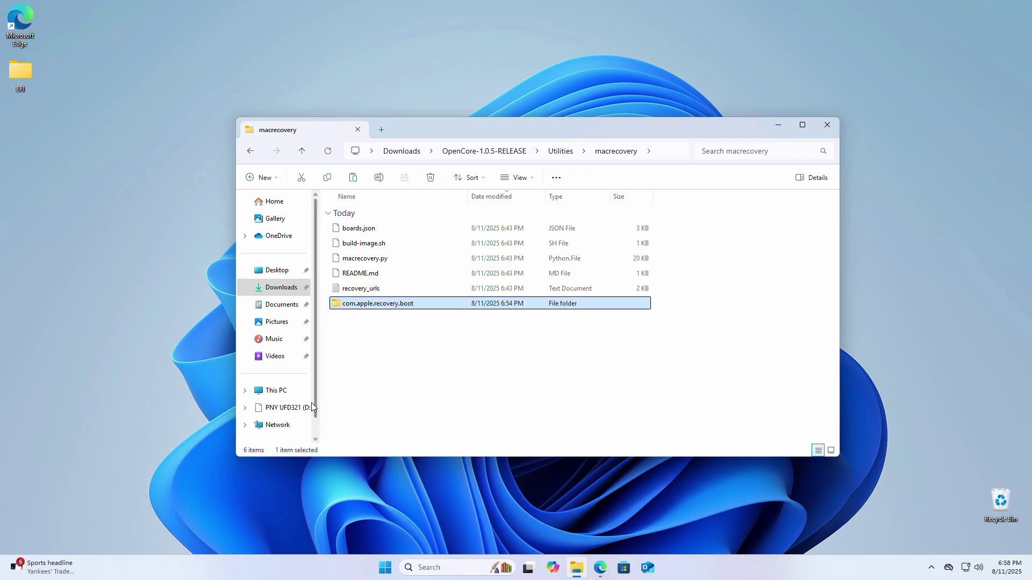
pyautogui.click(288, 408)
pyautogui.rightClick(395, 301)
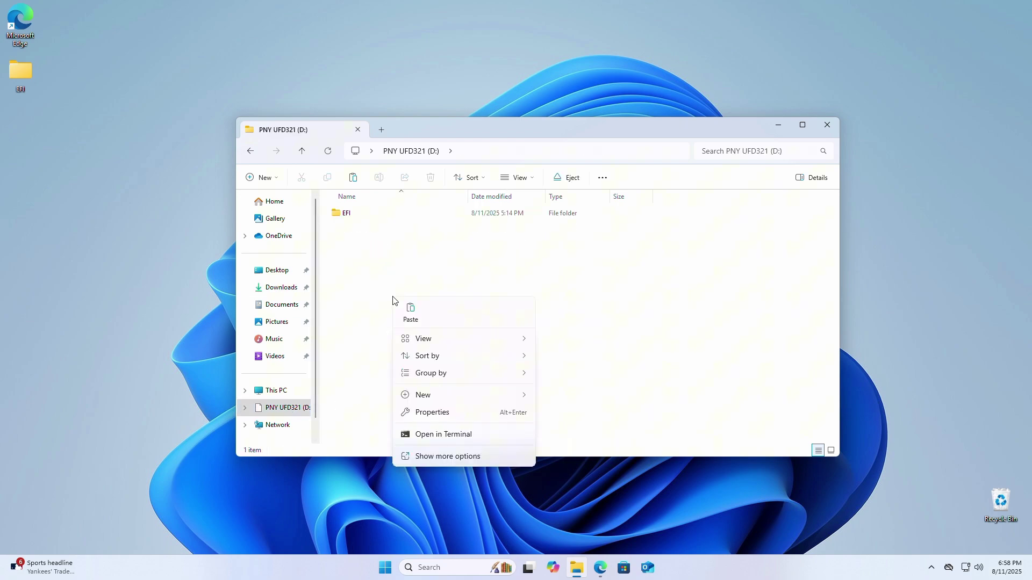
pyautogui.click(411, 307)
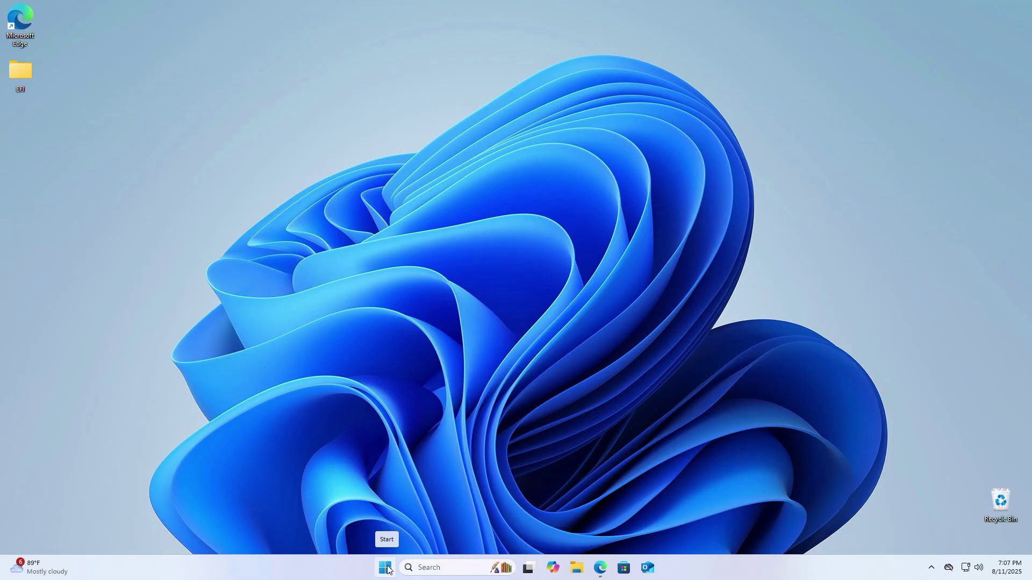
# Step: In maximized Disk Management, shrink Windows (C:) by 100000 MB, creating 97.66 GB unallocated
pyautogui.rightClick(387, 568)
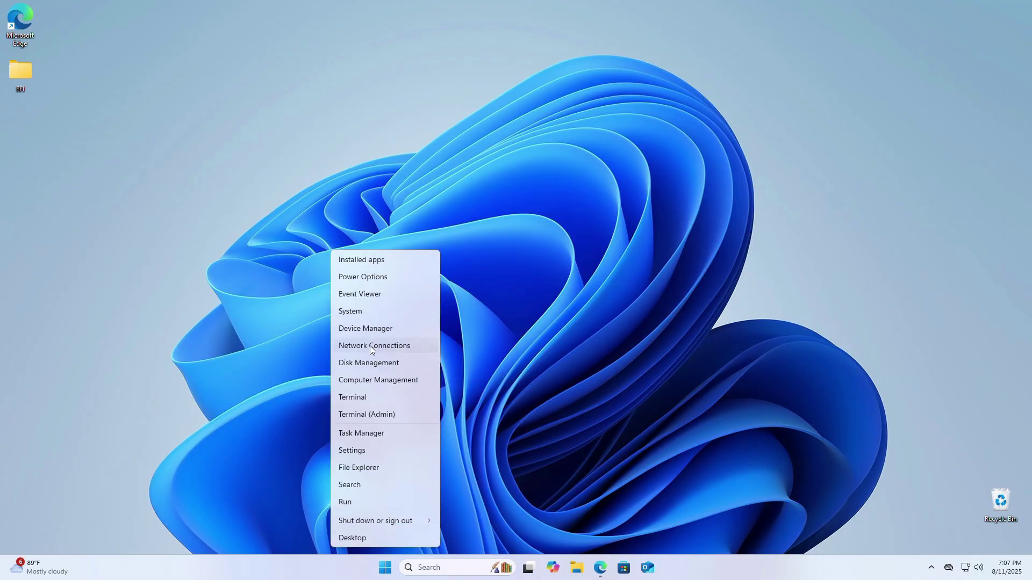
pyautogui.click(370, 362)
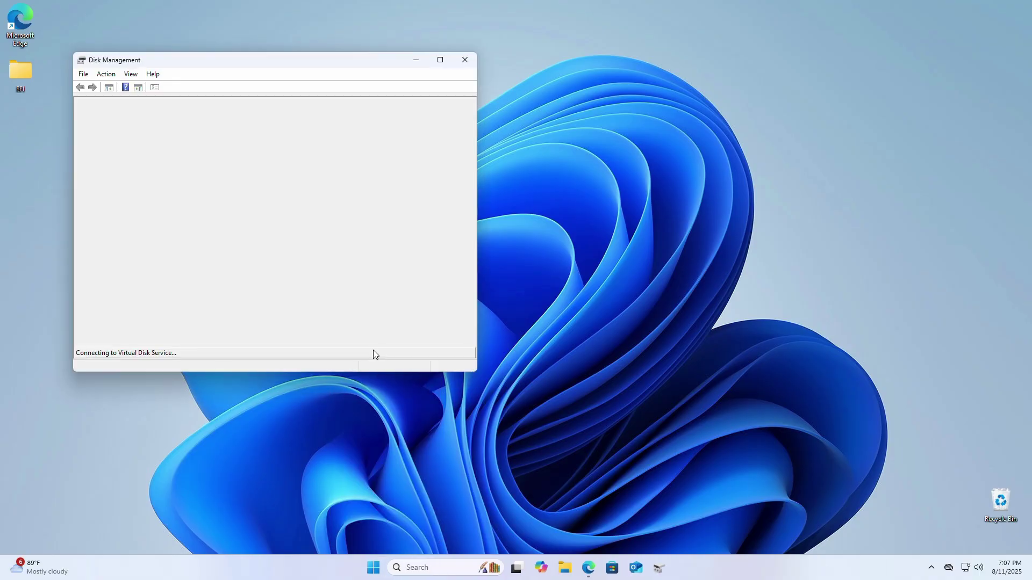
pyautogui.click(441, 60)
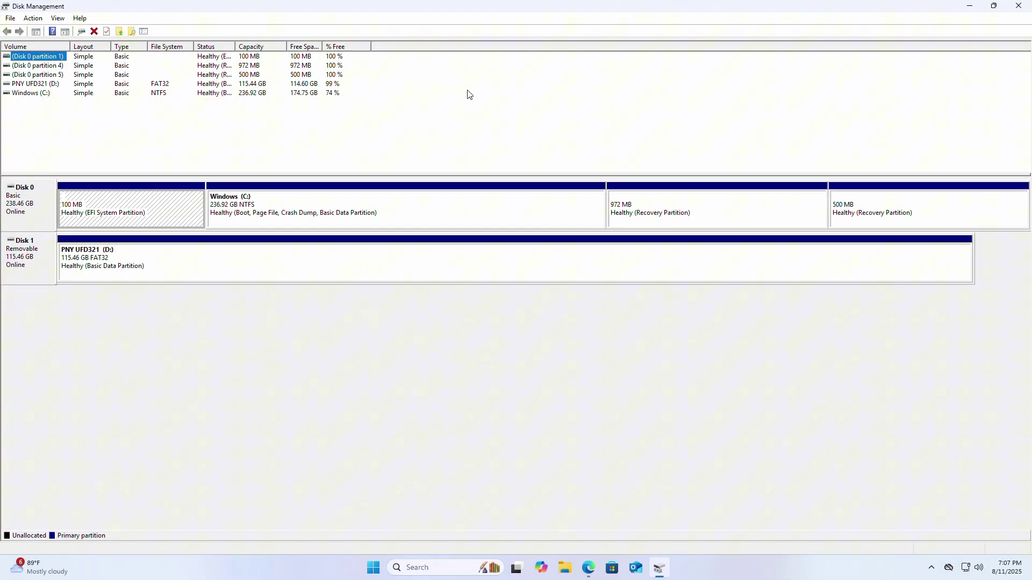
pyautogui.click(385, 205)
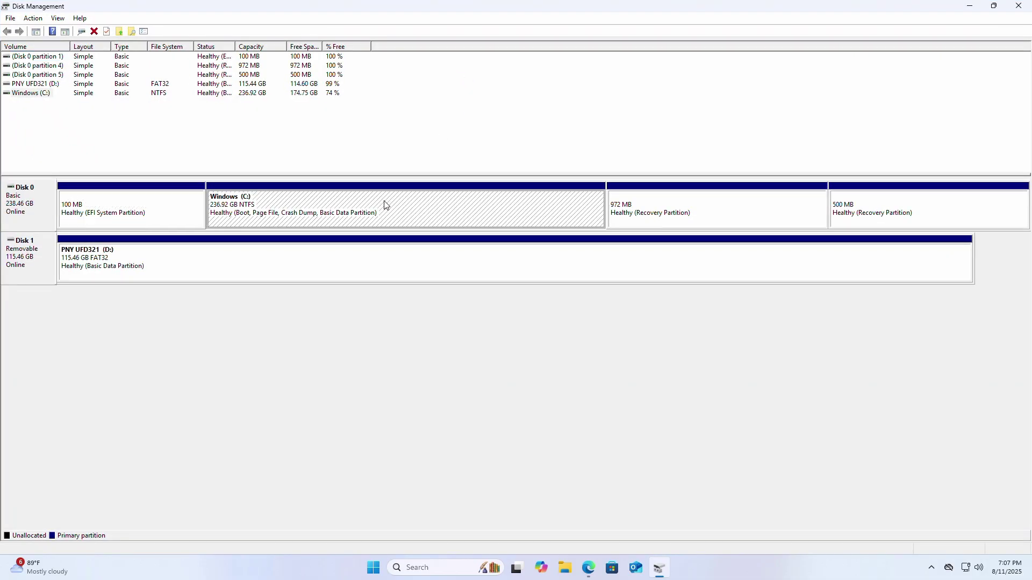
pyautogui.rightClick(399, 207)
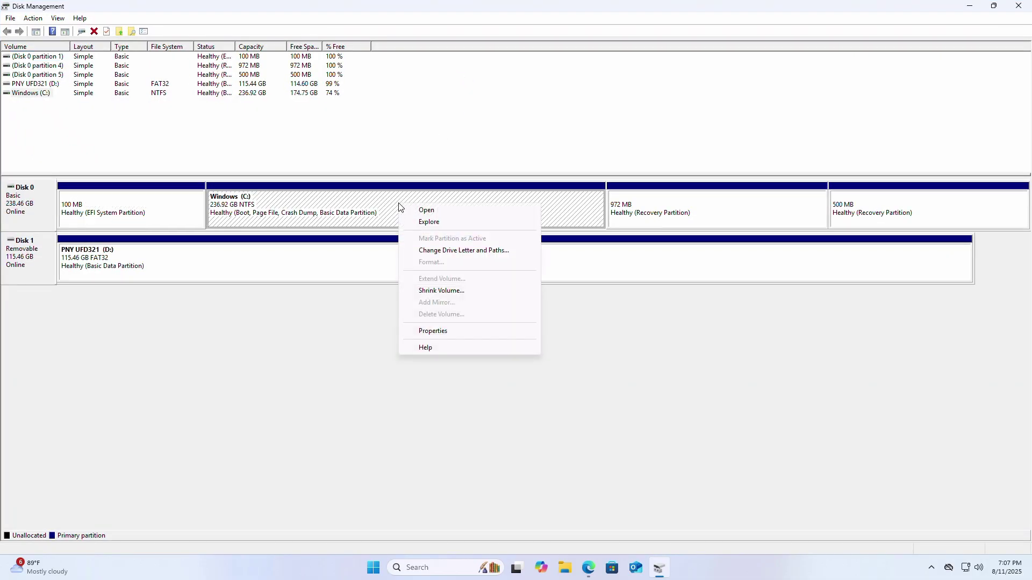
pyautogui.click(442, 291)
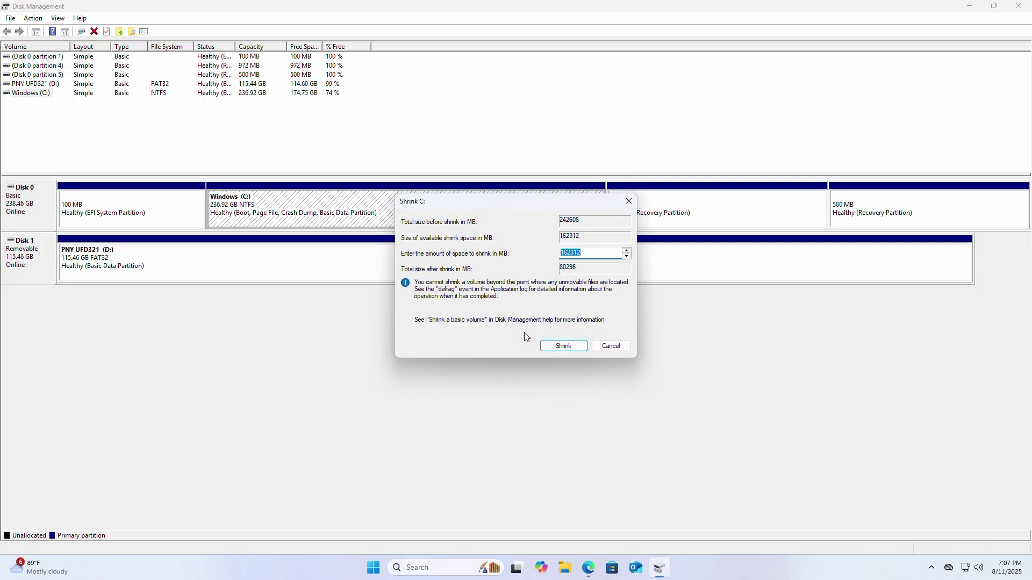
pyautogui.write('100000')
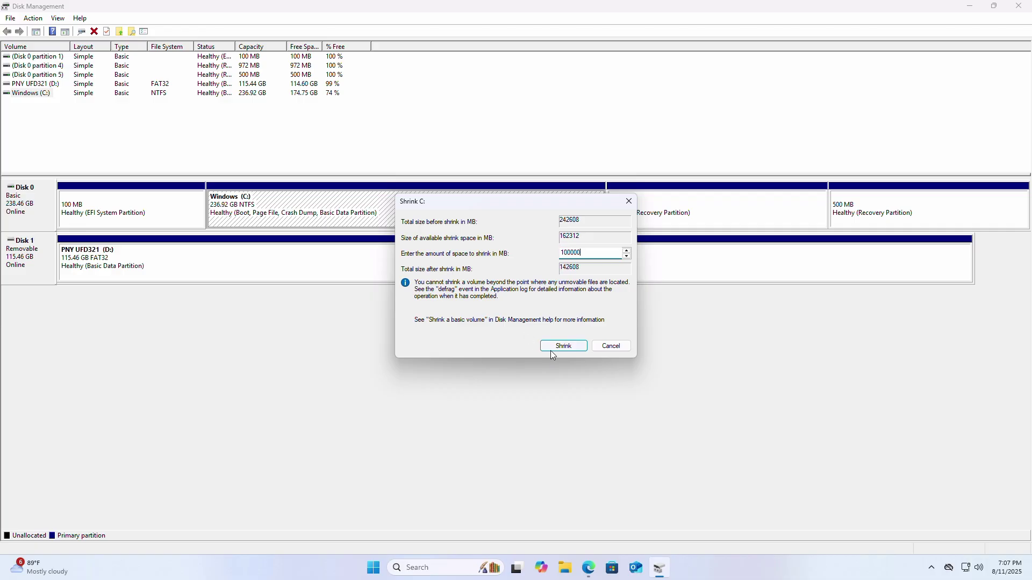
pyautogui.click(574, 348)
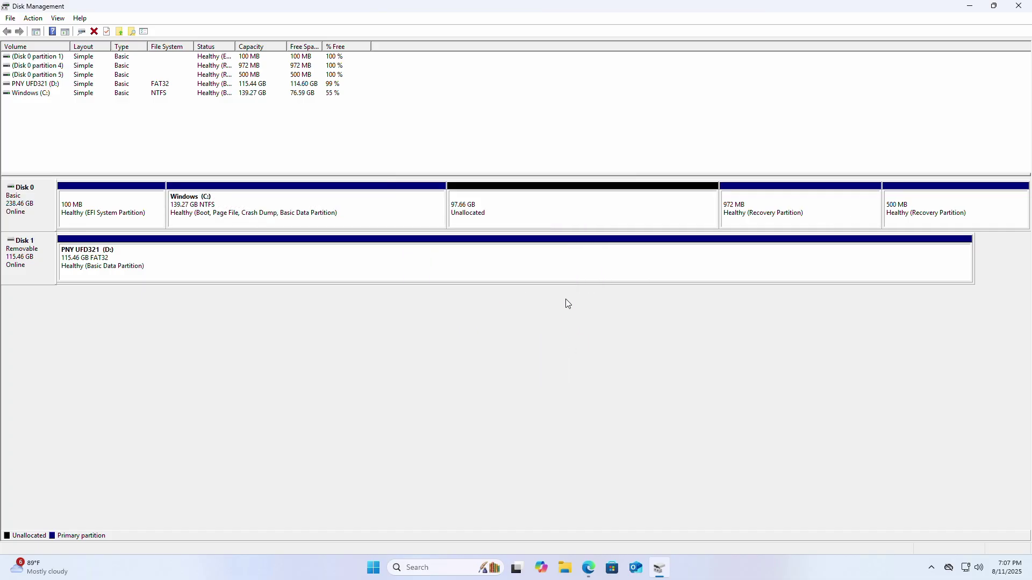
pyautogui.click(561, 217)
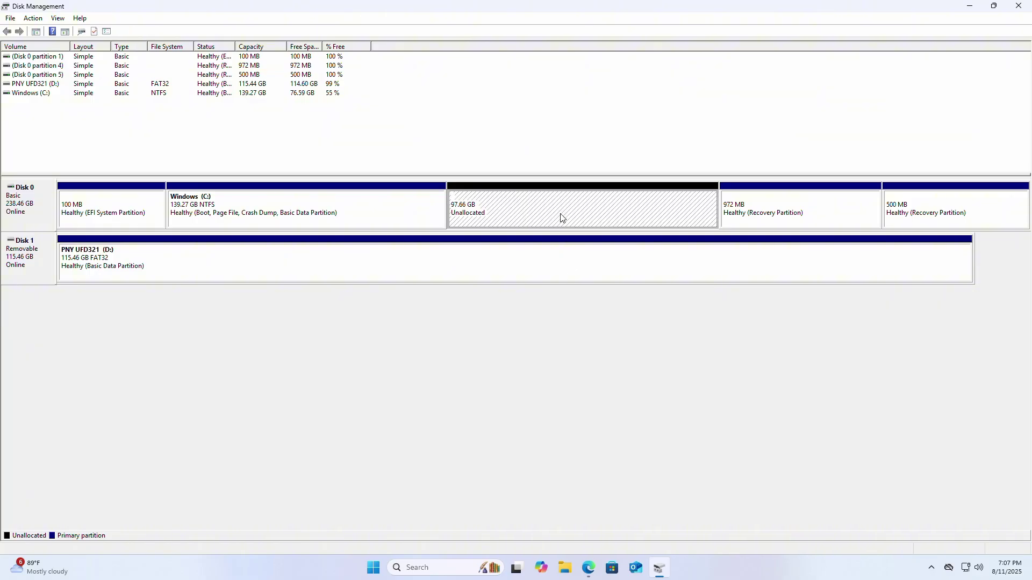
# Step: Create a 99999 MB simple volume on the unallocated space, formatted exFAT and labelled macOS
pyautogui.rightClick(561, 217)
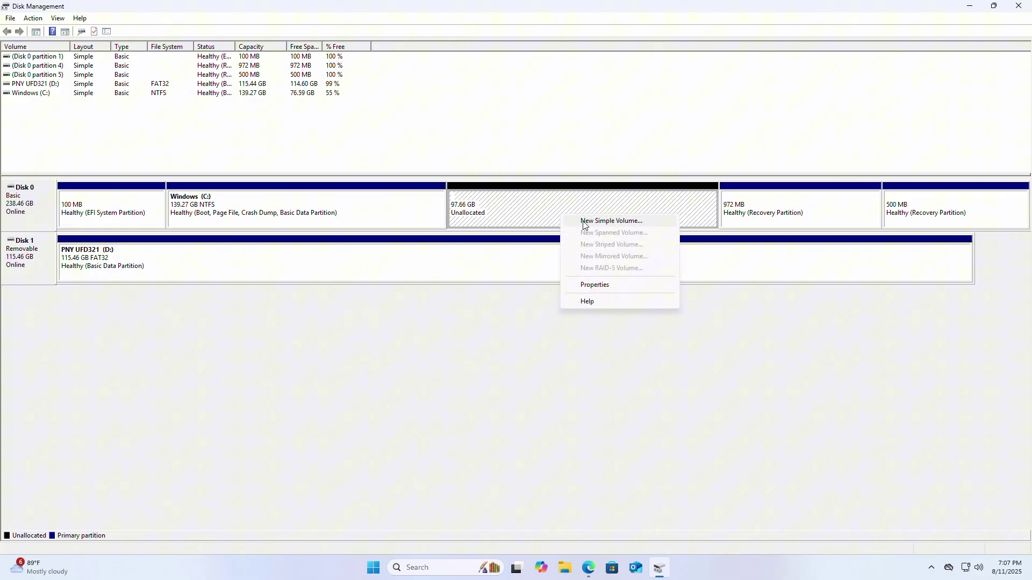
pyautogui.click(585, 225)
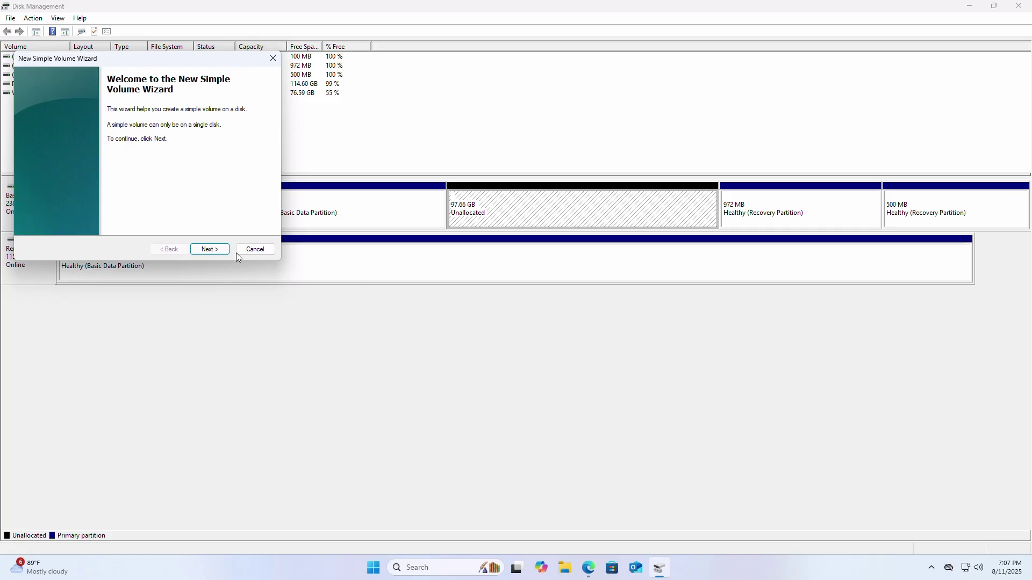
pyautogui.click(210, 249)
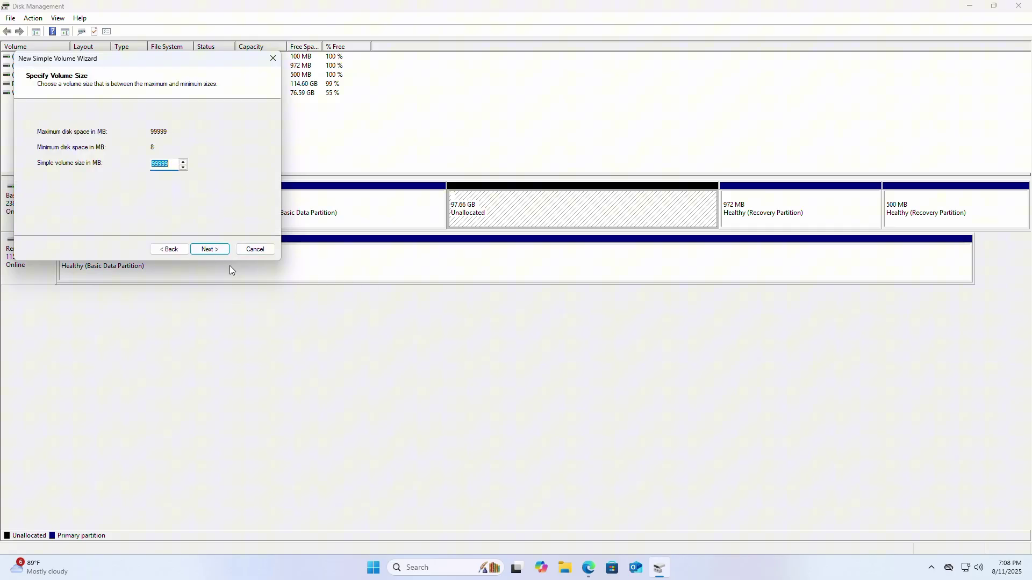
pyautogui.click(223, 252)
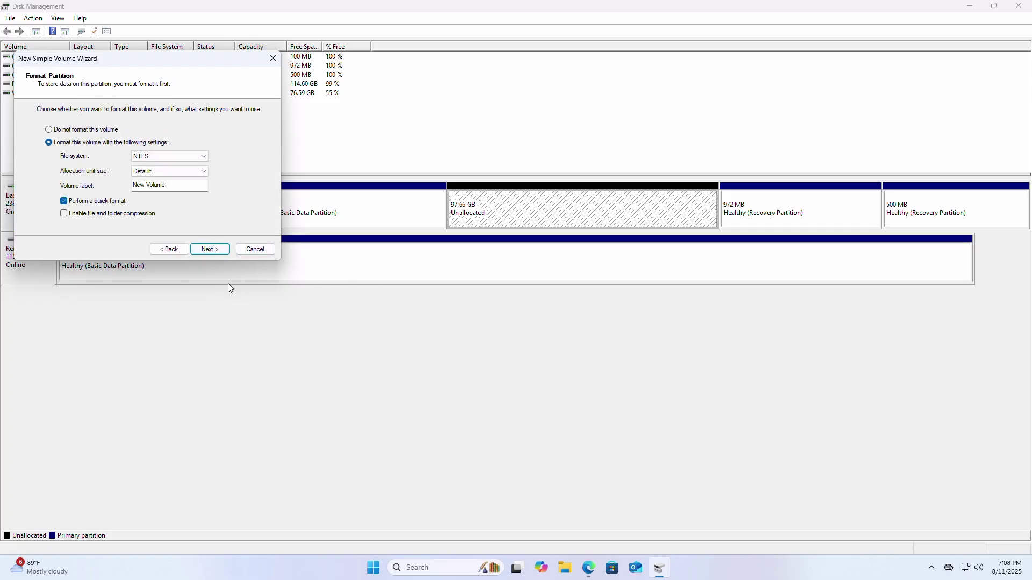
pyautogui.click(188, 158)
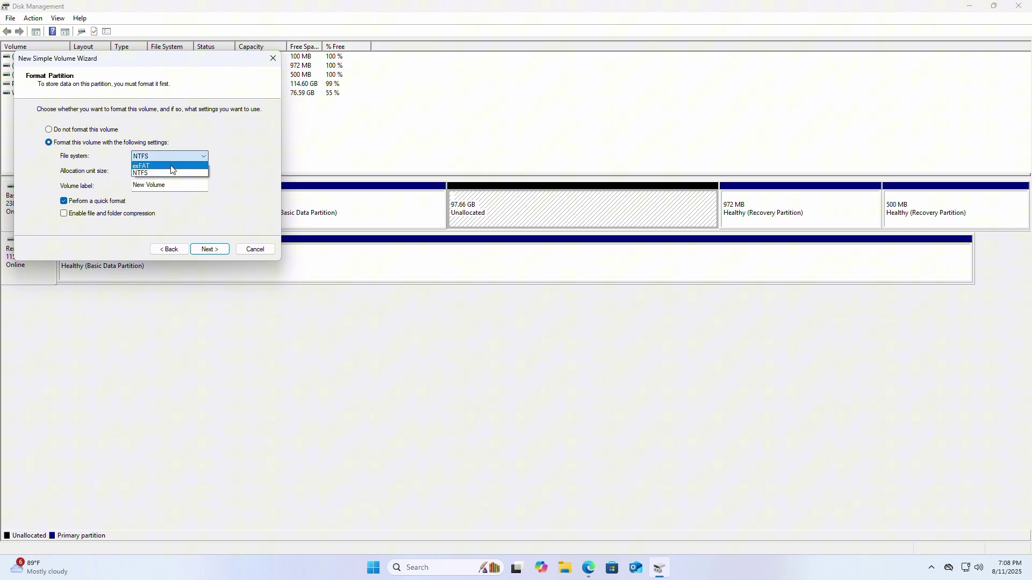
pyautogui.click(171, 166)
pyautogui.moveTo(167, 185); pyautogui.dragTo(132, 182)
pyautogui.write('mac')
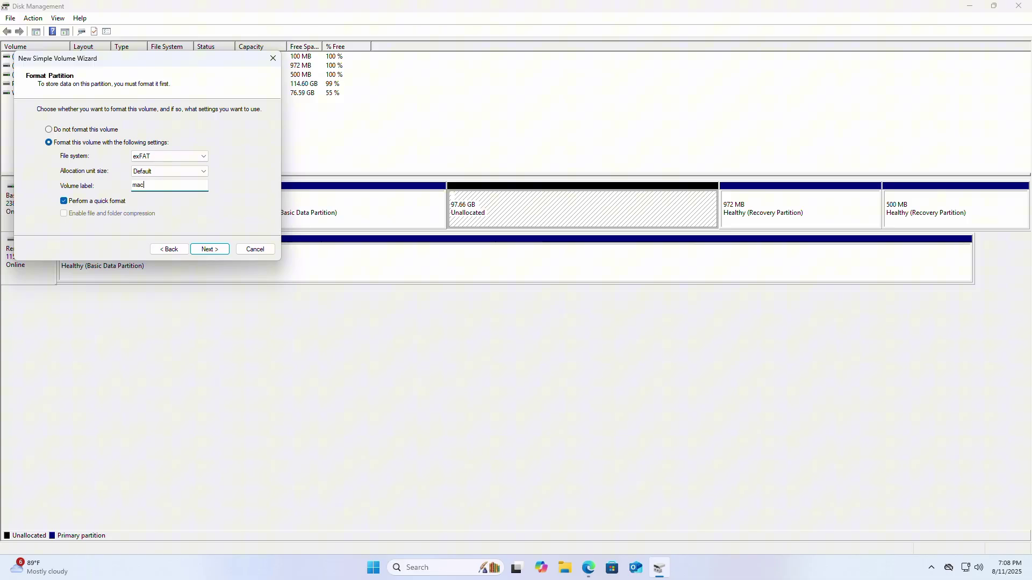
pyautogui.write('OS')
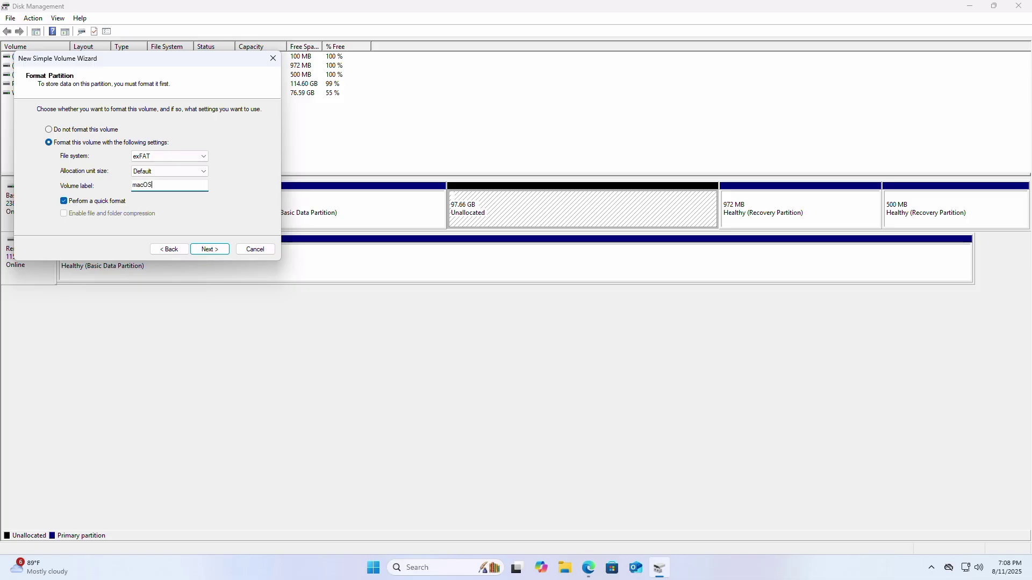
pyautogui.click(208, 250)
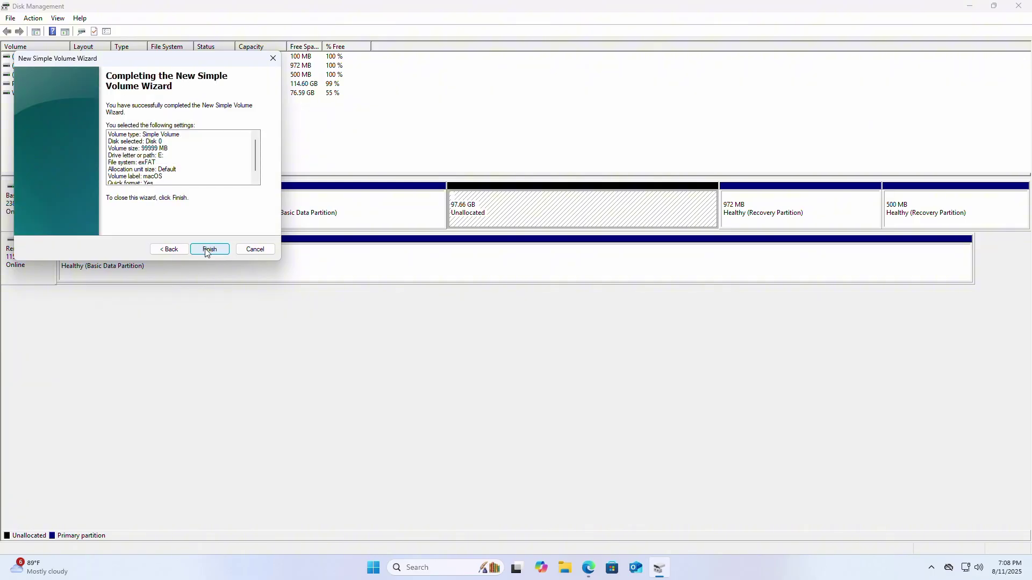
pyautogui.click(207, 250)
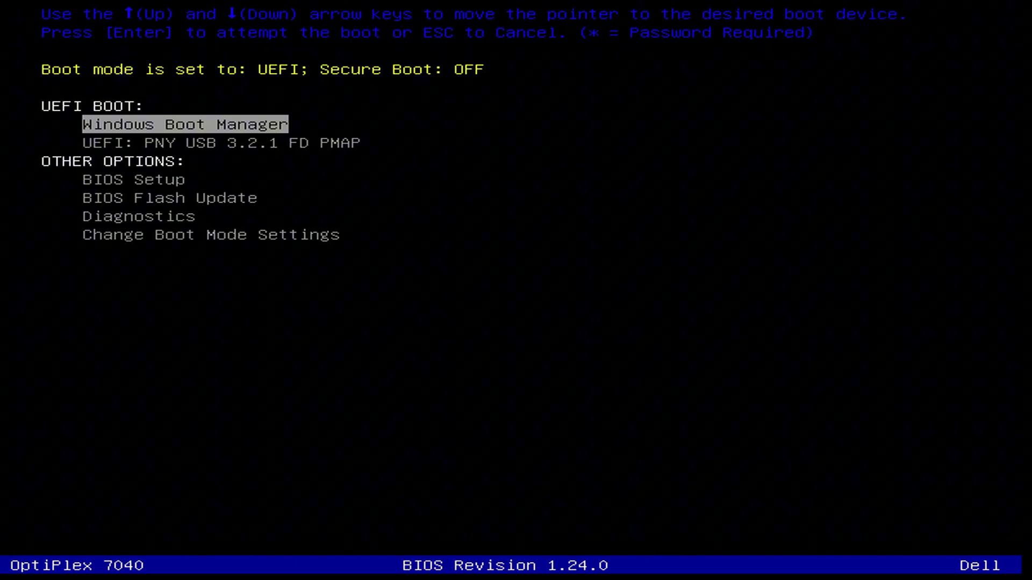
# Step: Boot from the UEFI: PNY USB 3.2.1 FD PMAP entry in the one-time boot menu
pyautogui.press('Down')
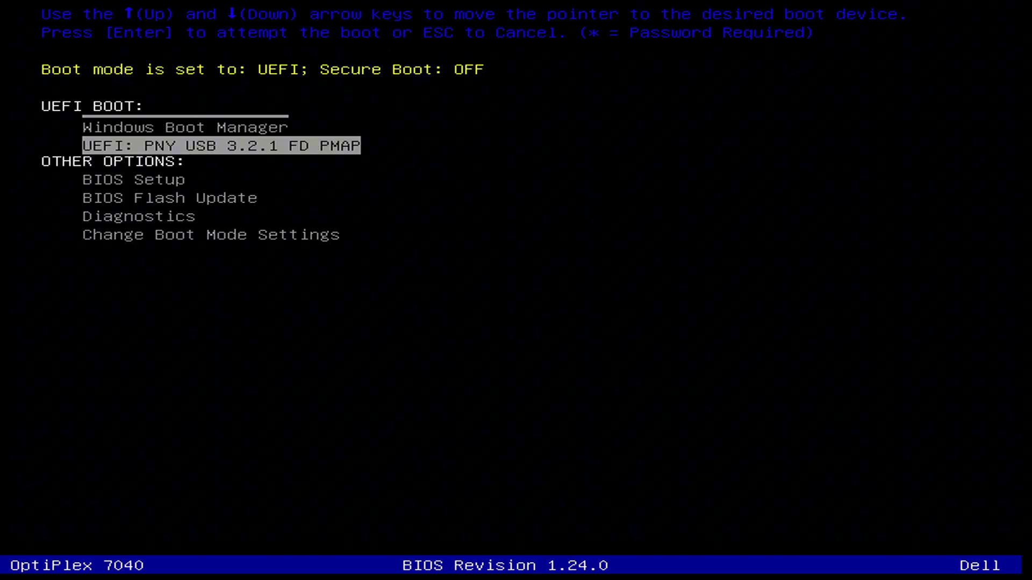
pyautogui.press('Return')
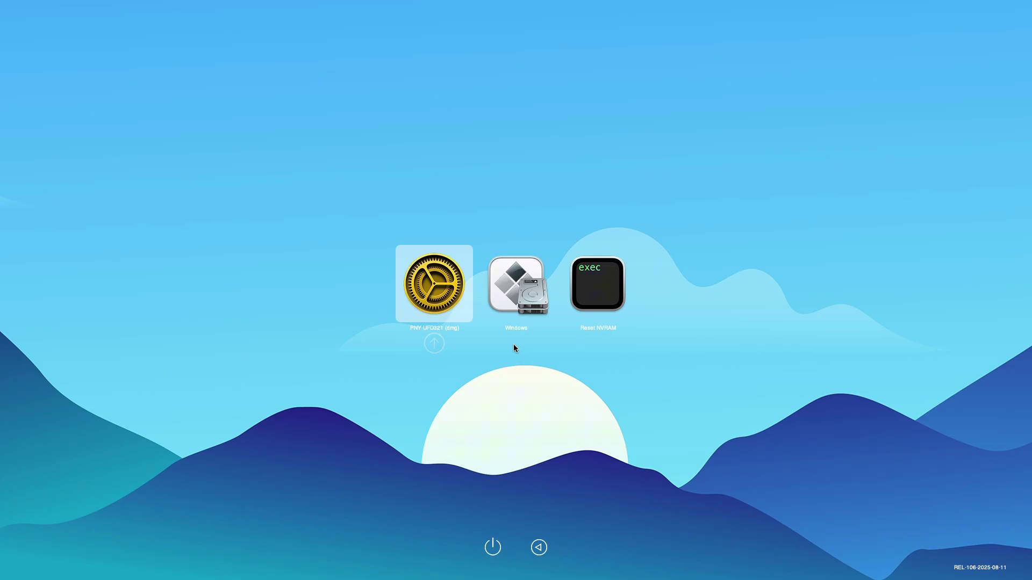
# Step: Boot the PNY UFD321 (dmg) entry into macOS Recovery and continue with English
pyautogui.click(454, 319)
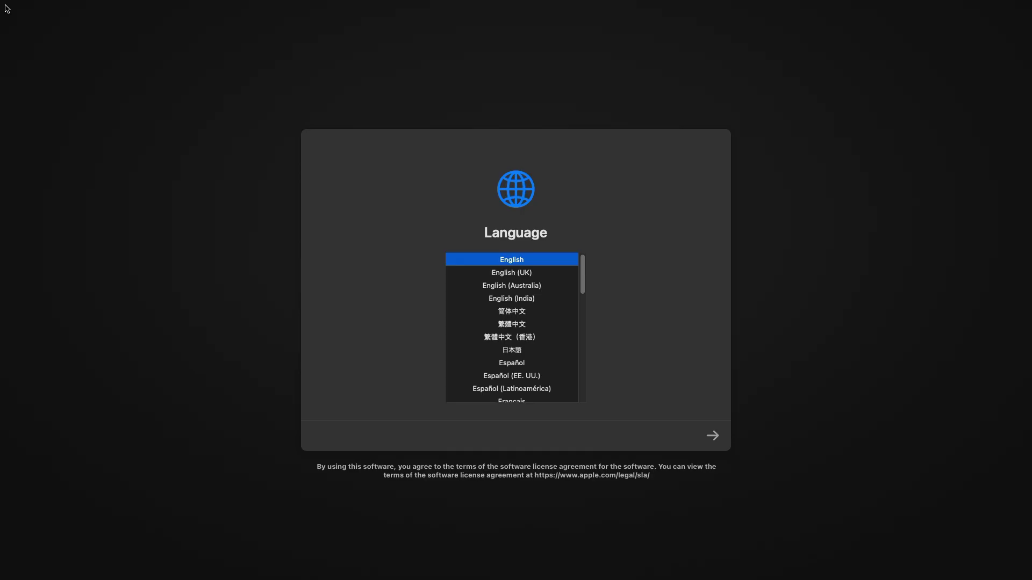
pyautogui.click(713, 435)
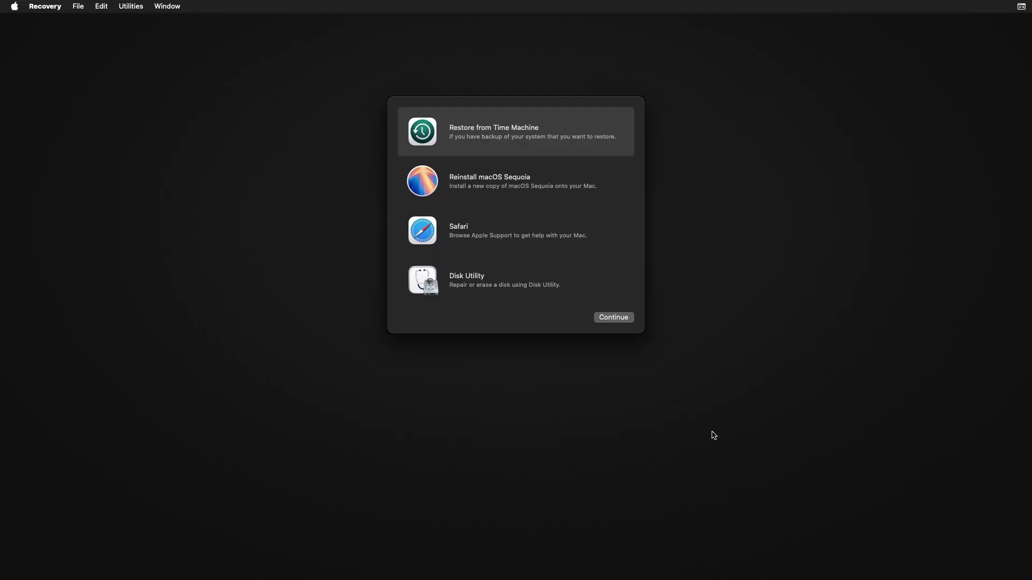
# Step: Erase the 104.86 GB macOS partition in Disk Utility as APFS, keeping the name macOS
pyautogui.click(516, 293)
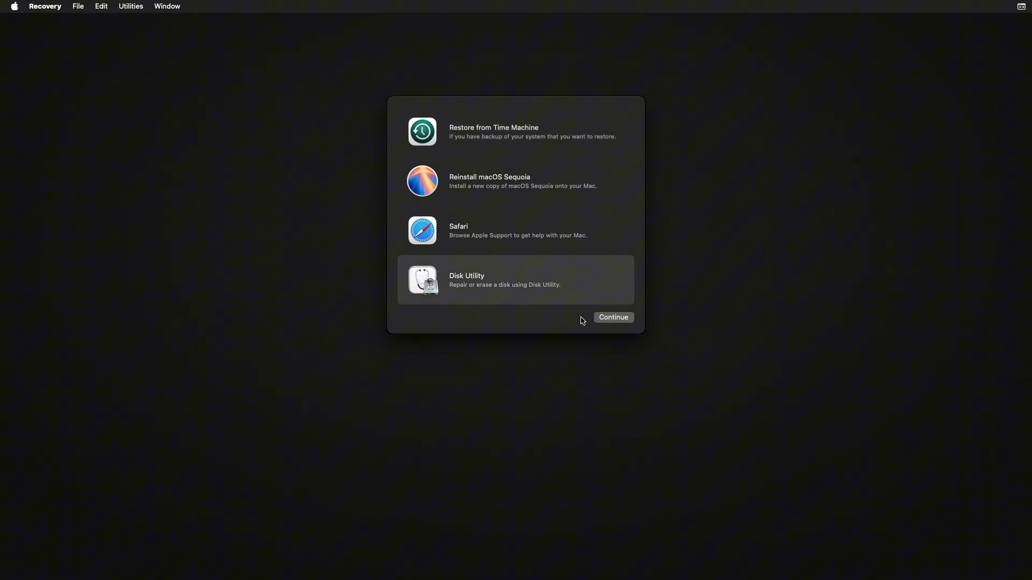
pyautogui.click(605, 322)
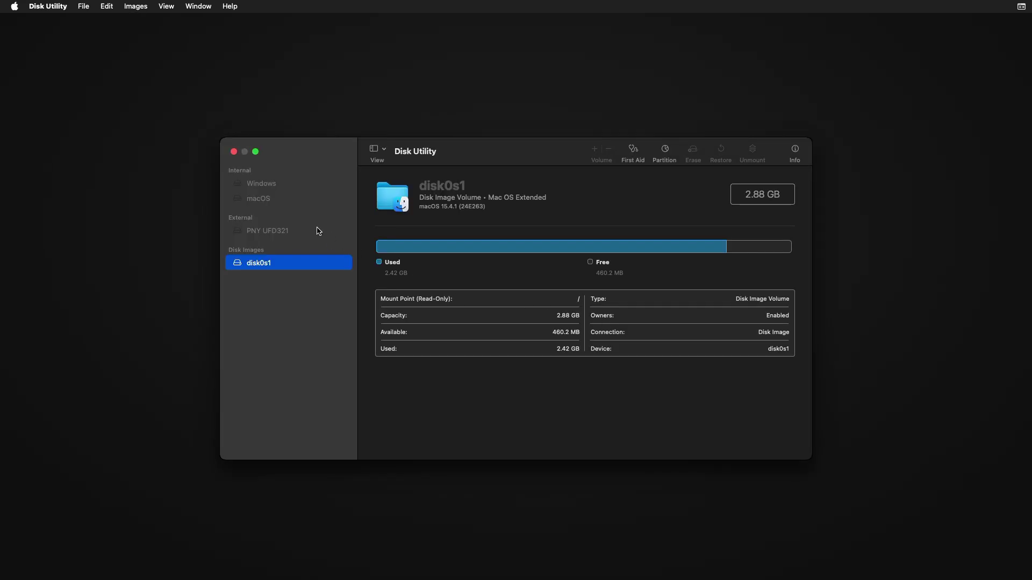
pyautogui.click(281, 204)
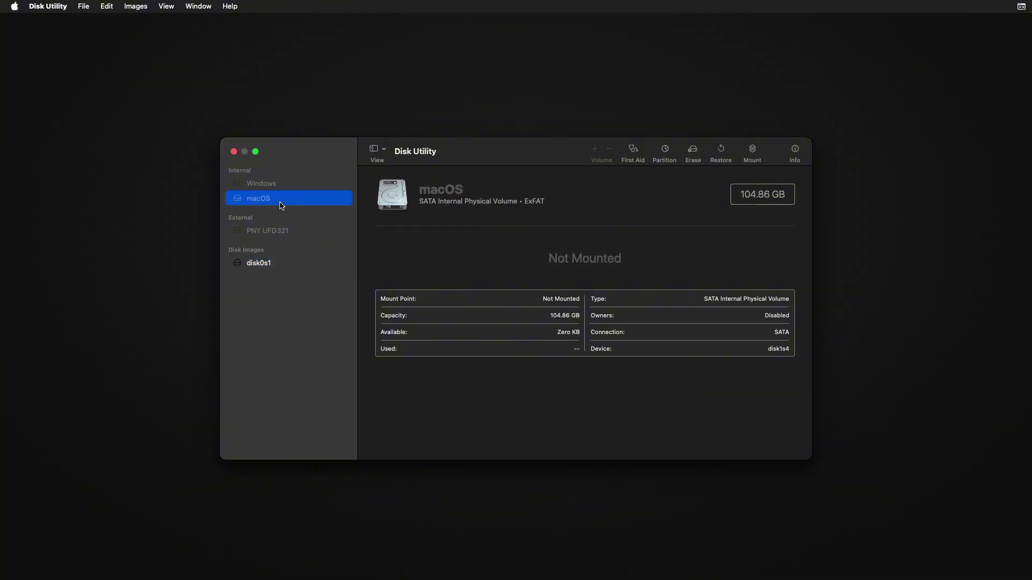
pyautogui.click(697, 156)
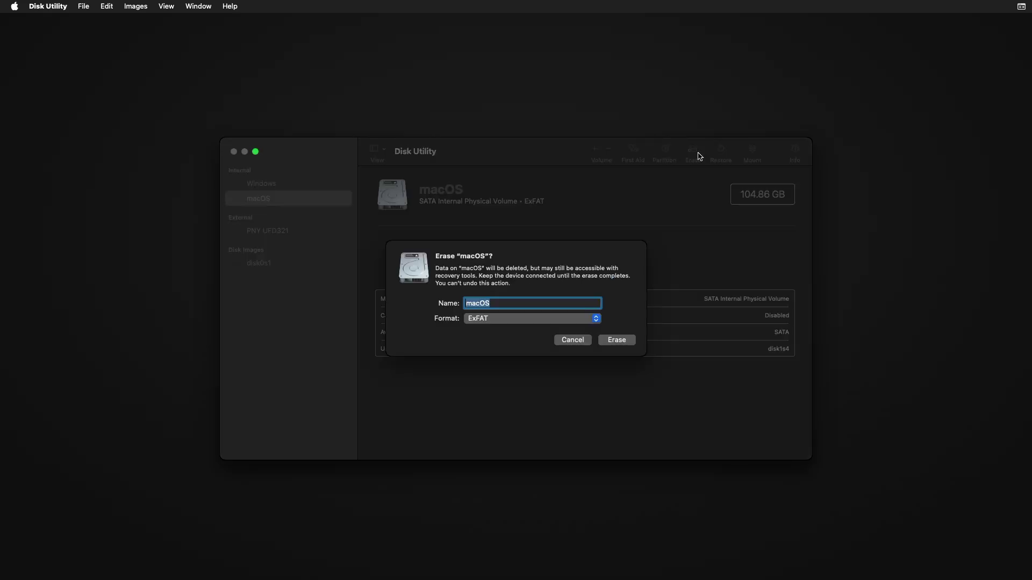
pyautogui.click(585, 317)
pyautogui.click(508, 235)
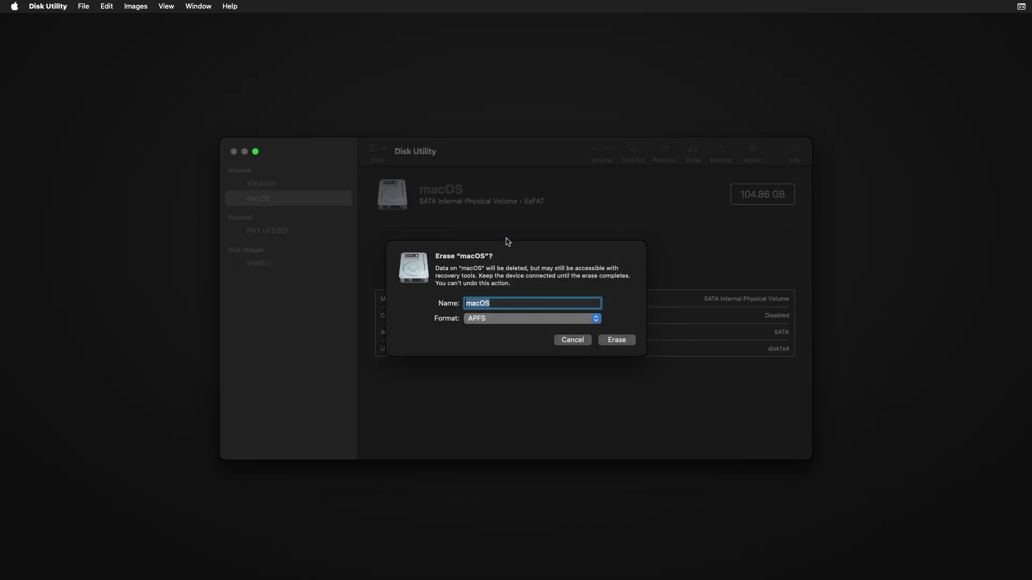
pyautogui.click(616, 340)
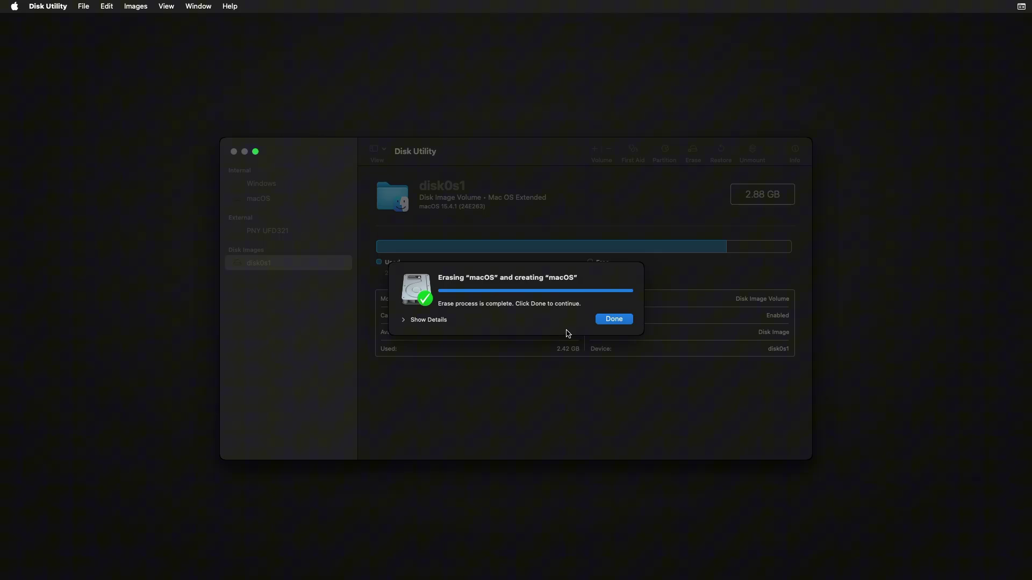
pyautogui.click(611, 321)
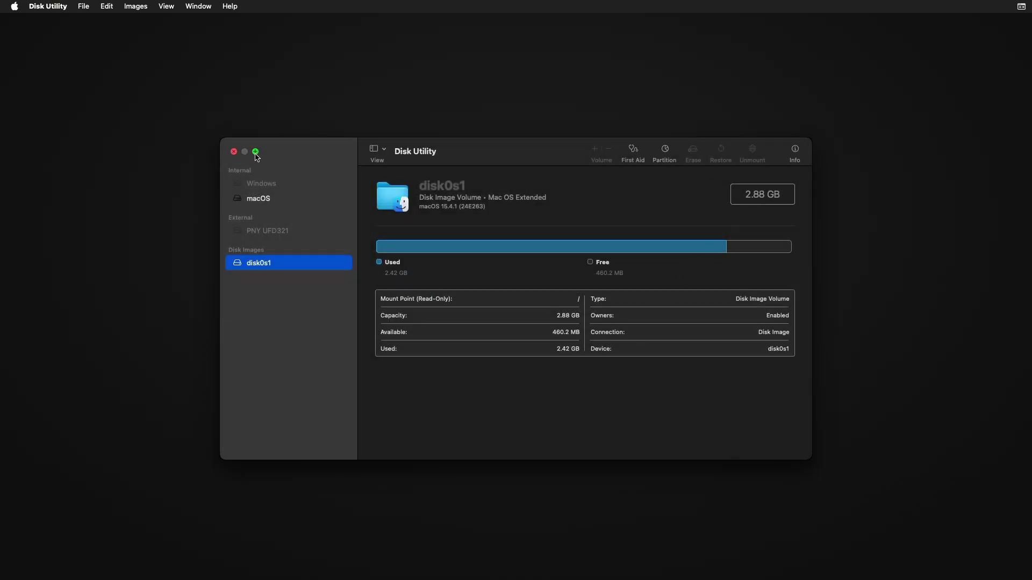
# Step: Start Reinstall macOS Sequoia, agree to the license, and install onto the macOS disk
pyautogui.click(235, 152)
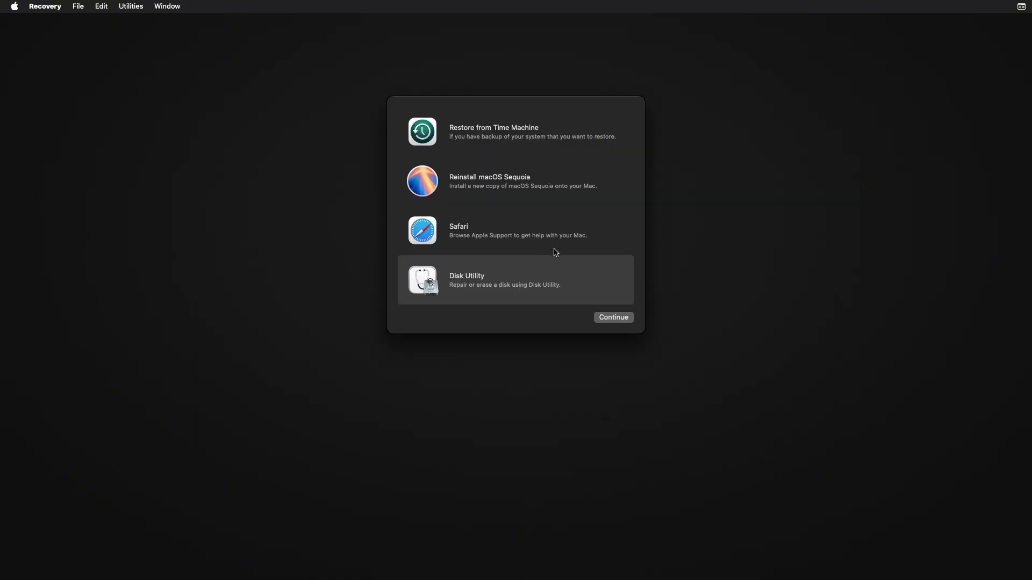
pyautogui.click(513, 197)
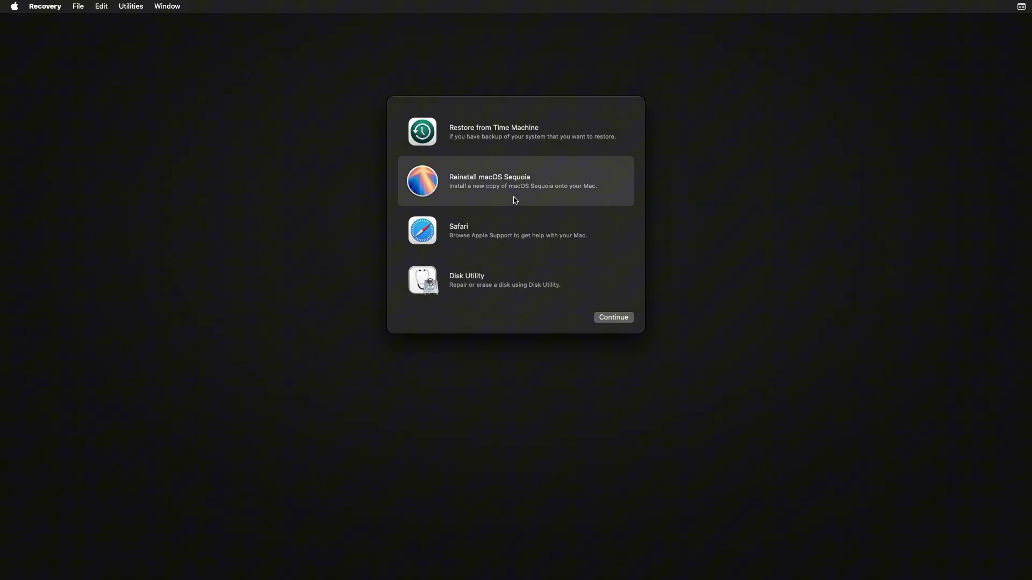
pyautogui.click(612, 318)
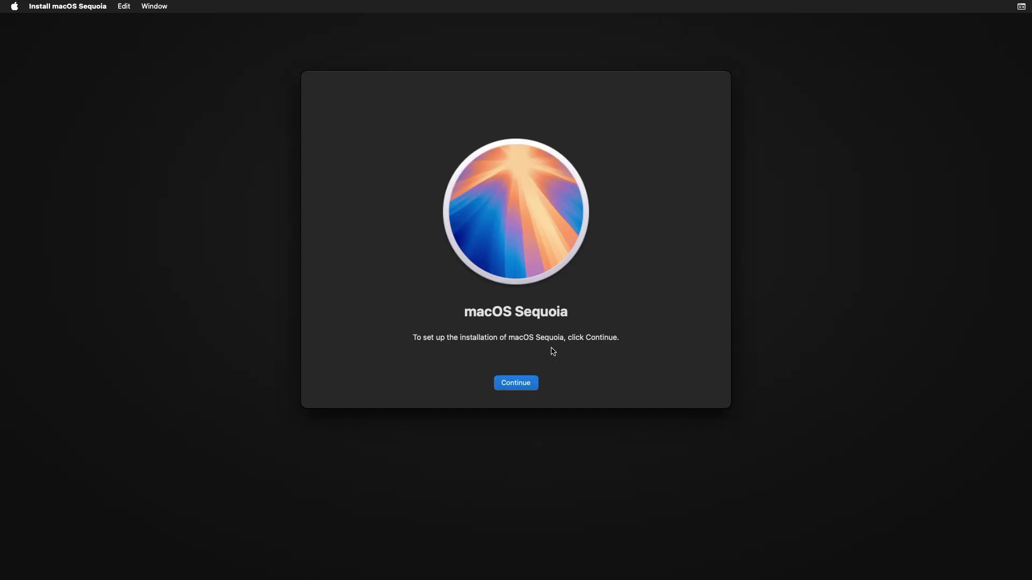
pyautogui.click(531, 386)
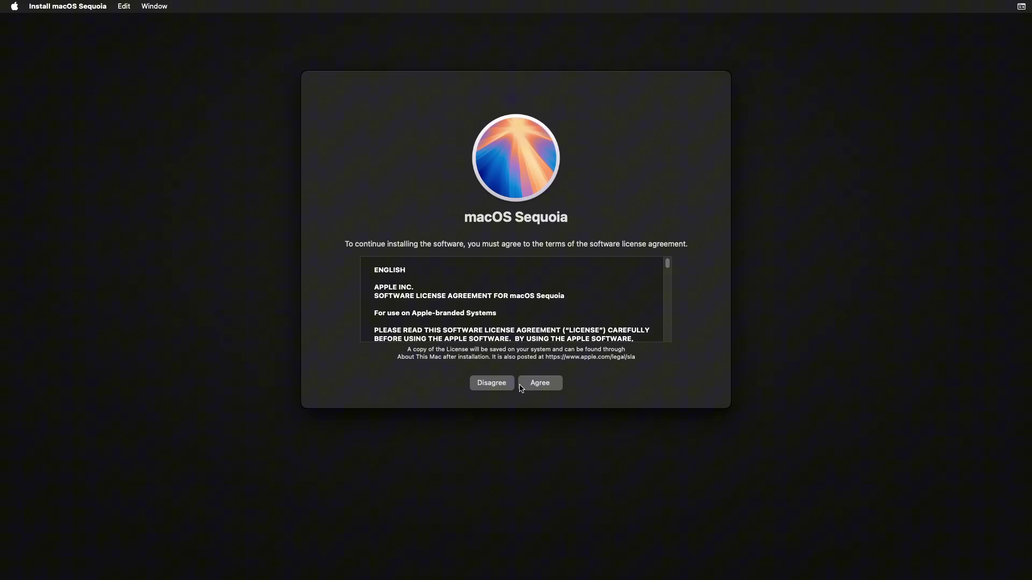
pyautogui.click(539, 388)
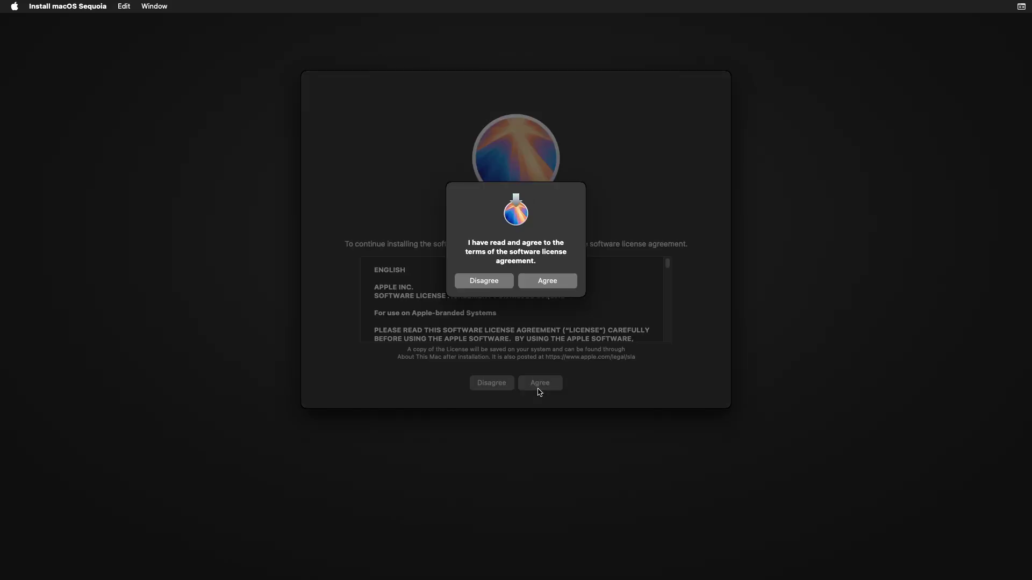
pyautogui.click(556, 290)
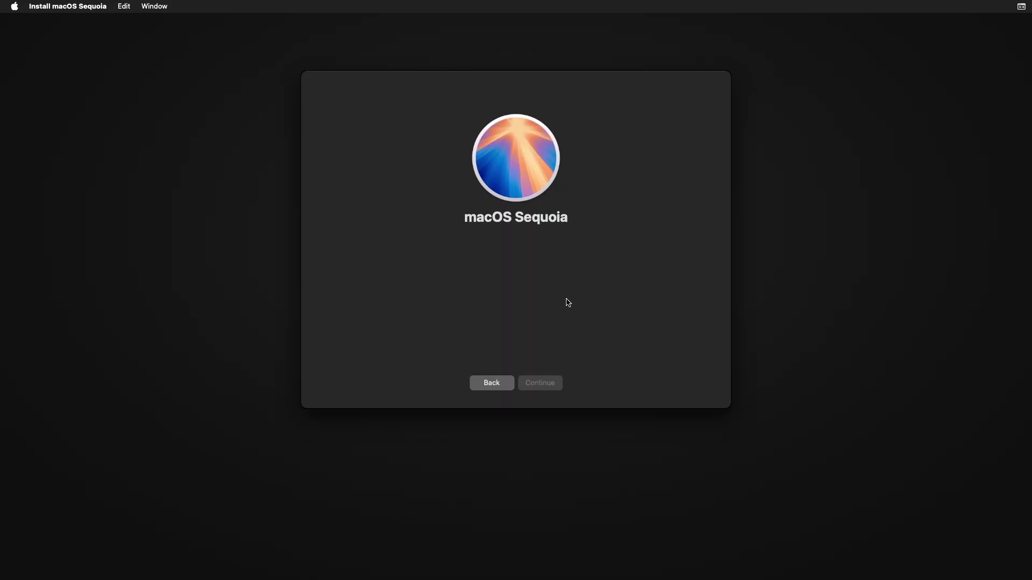
pyautogui.click(512, 307)
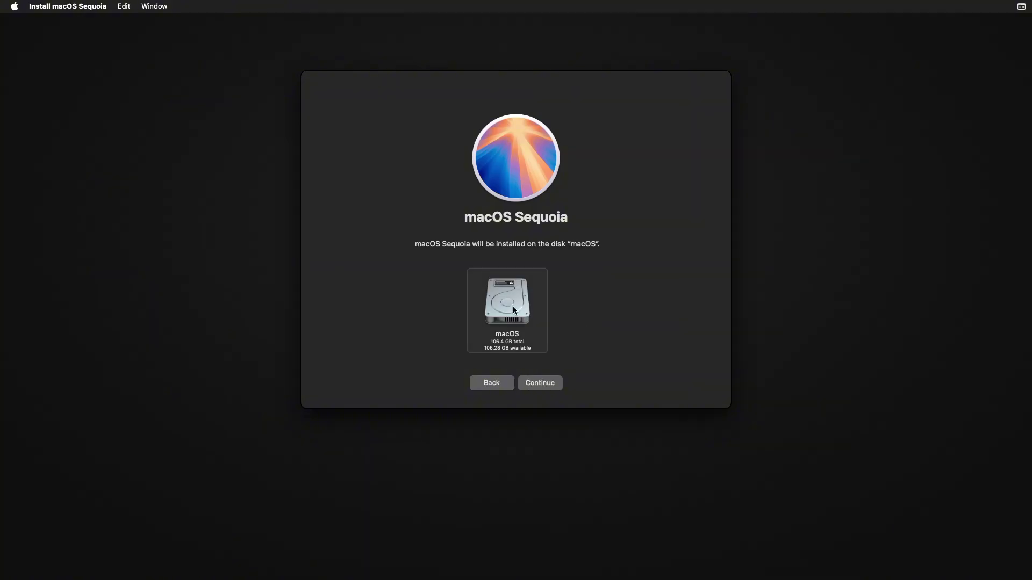
pyautogui.click(555, 383)
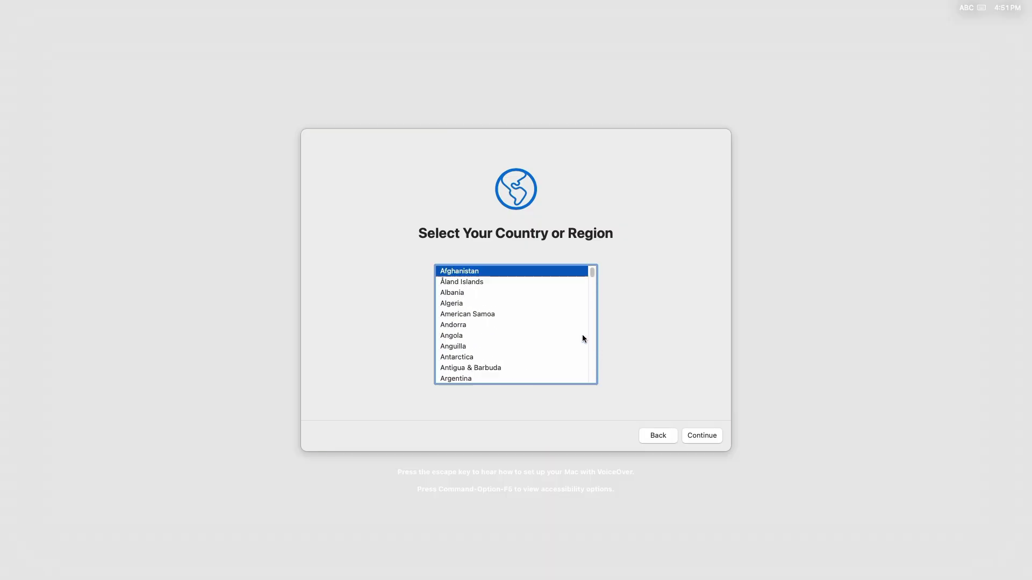
# Step: Choose United States as the country and accept the suggested language settings
pyautogui.scroll(-20, 586, 341)
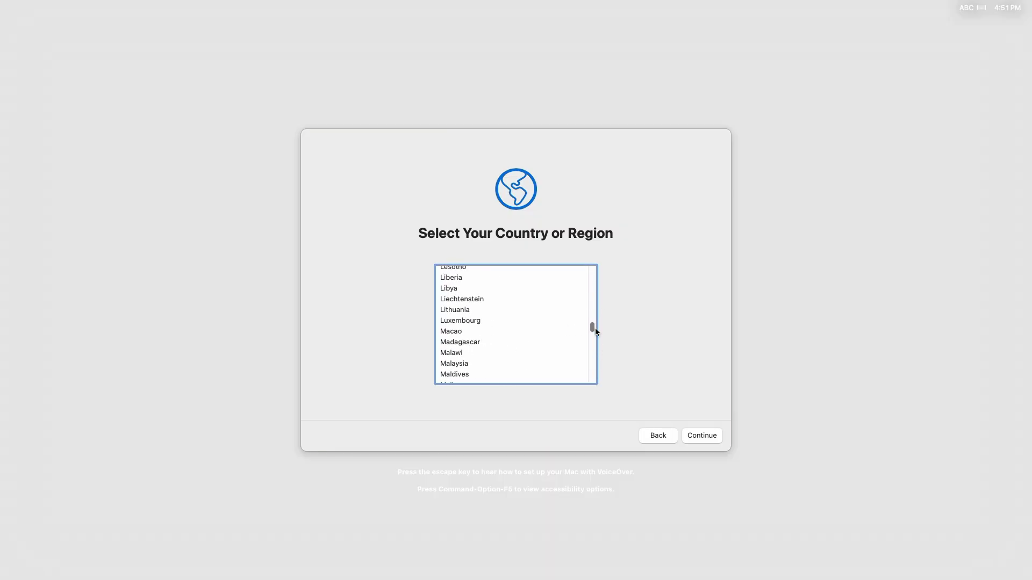
pyautogui.moveTo(592, 342); pyautogui.dragTo(590, 370)
pyautogui.click(583, 374)
pyautogui.click(702, 435)
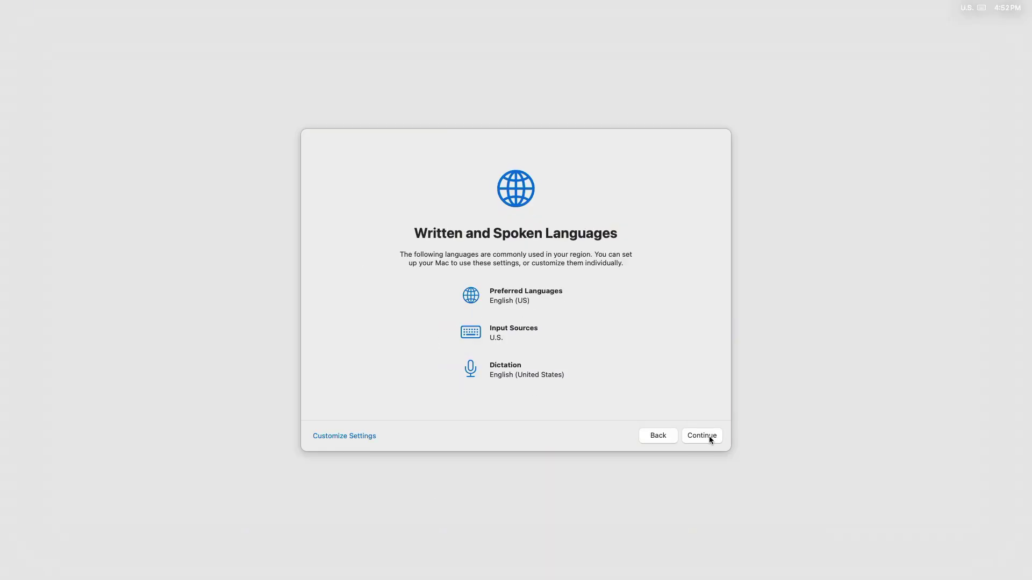
pyautogui.click(708, 436)
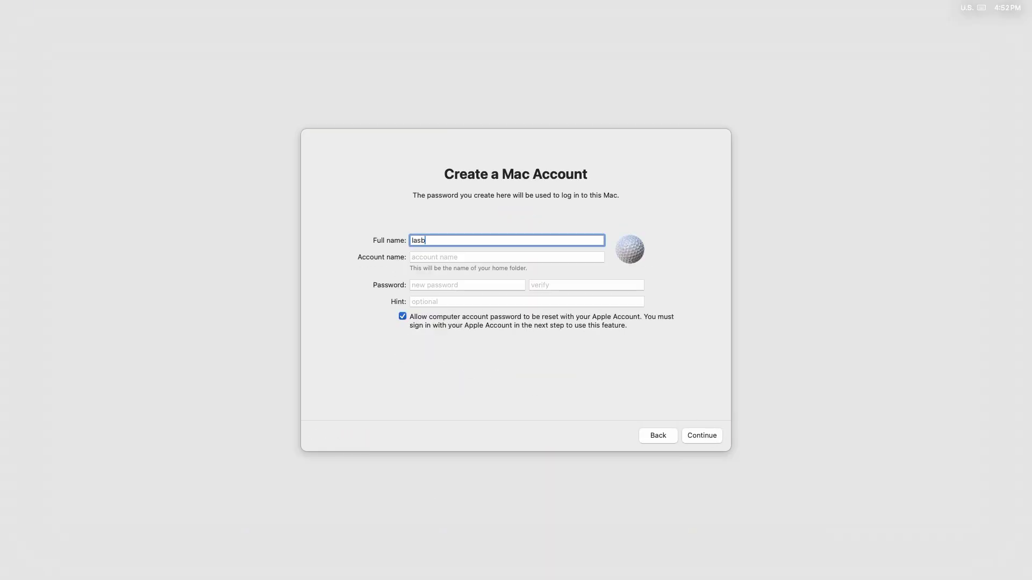
# Step: Fill in the account details with a password and create the new user account
pyautogui.press('Tab')
pyautogui.press('Tab')
pyautogui.write('********')
pyautogui.press('Tab')
pyautogui.write('********')
pyautogui.click(704, 438)
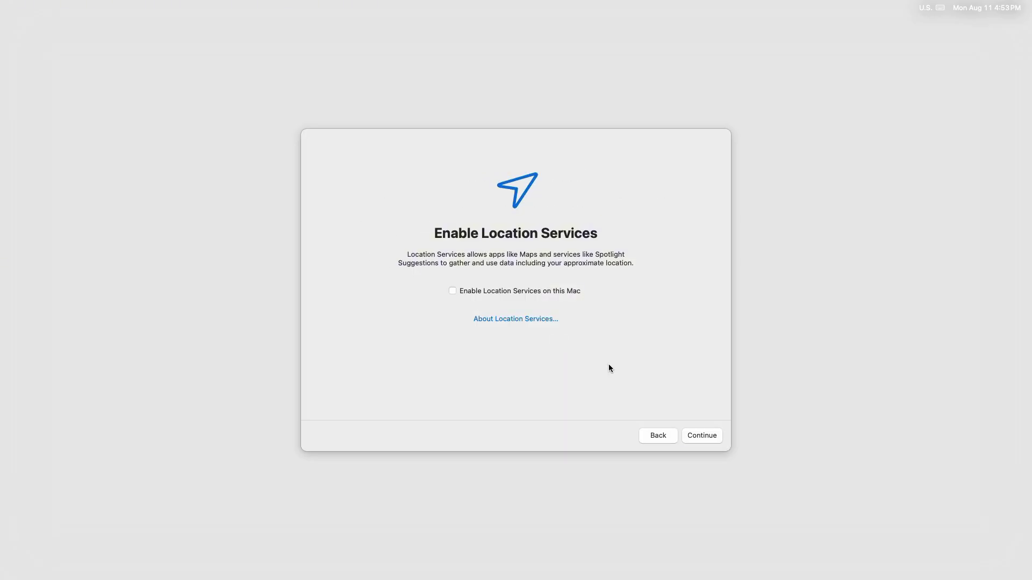
pyautogui.click(685, 435)
# Step: Set the time zone to Charlotte, NC, skip Siri, and choose the Dark appearance
pyautogui.click(580, 401)
pyautogui.scroll(-3, 576, 473)
pyautogui.write('Glendale, CA - United States')
pyautogui.scroll(-10, 586, 480)
pyautogui.scroll(10, 592, 422)
pyautogui.click(433, 278)
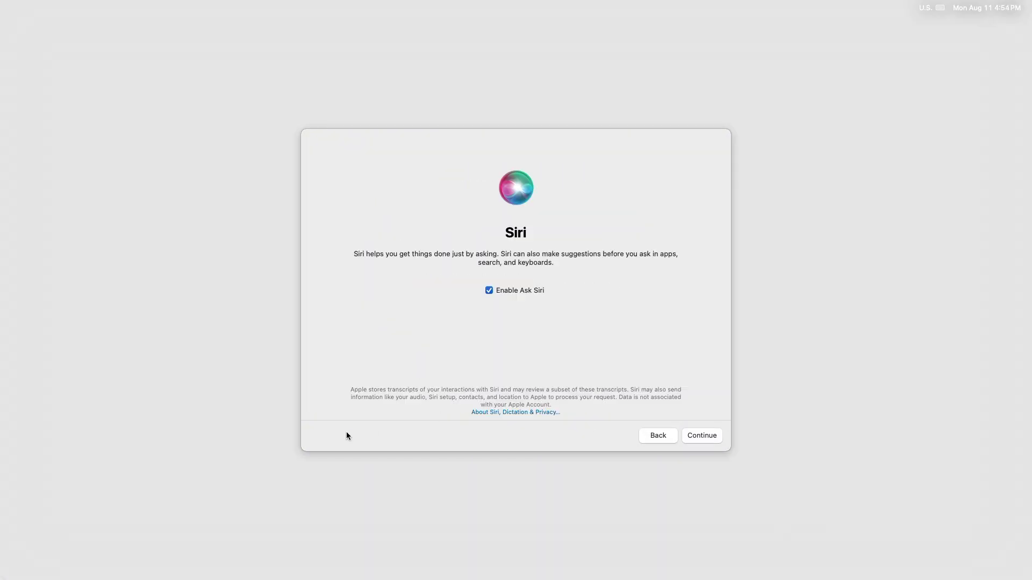
pyautogui.click(695, 436)
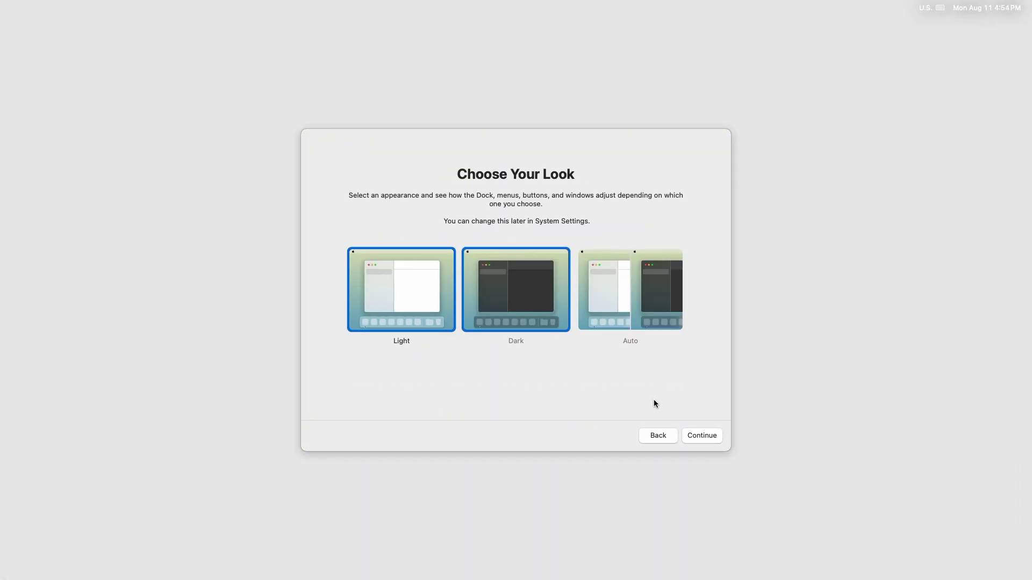
pyautogui.click(693, 436)
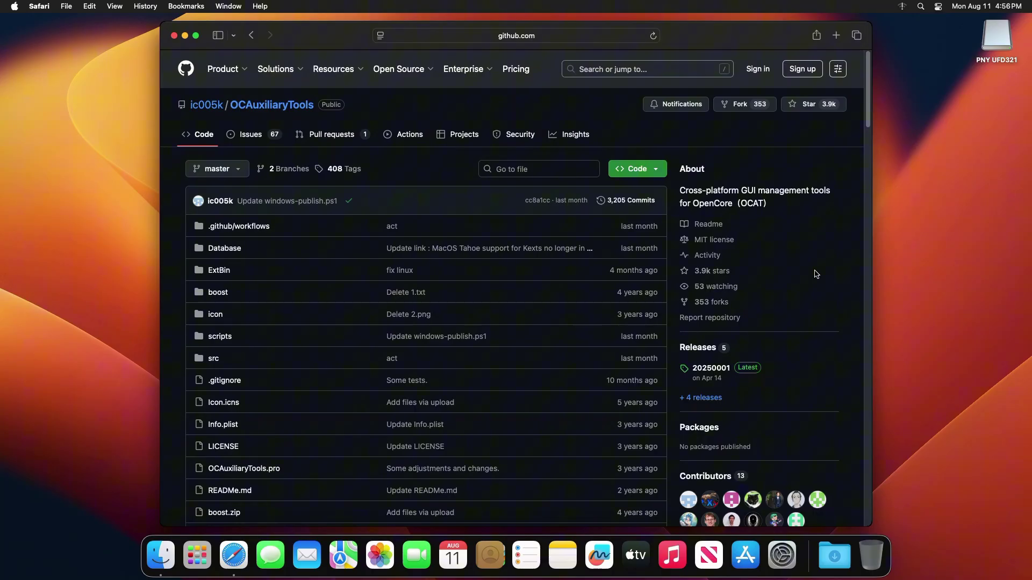
# Step: Download OCAT_Mac.dmg from the 20250001 release, allowing github.com, and open it from Downloads
pyautogui.click(720, 373)
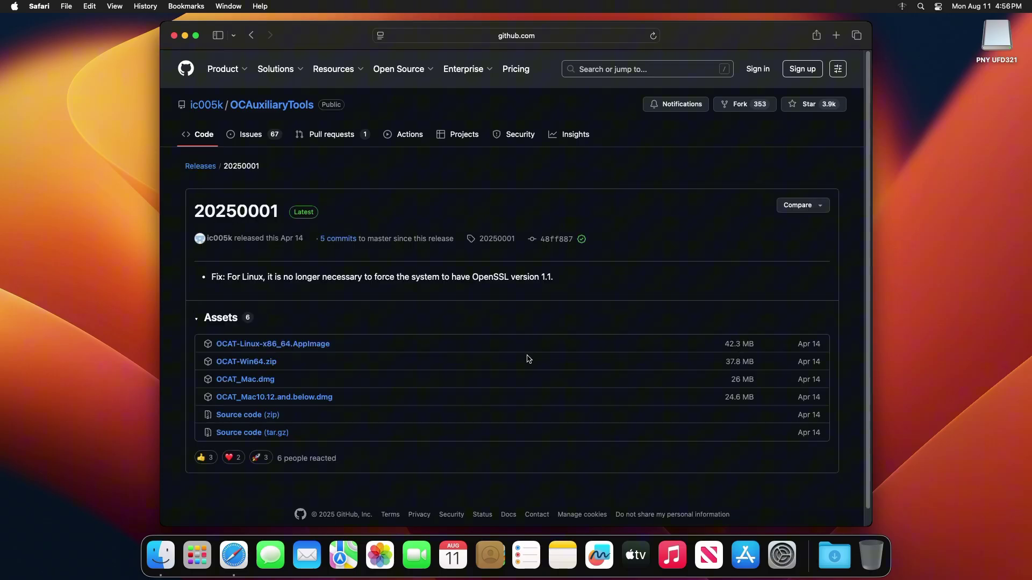
pyautogui.click(268, 383)
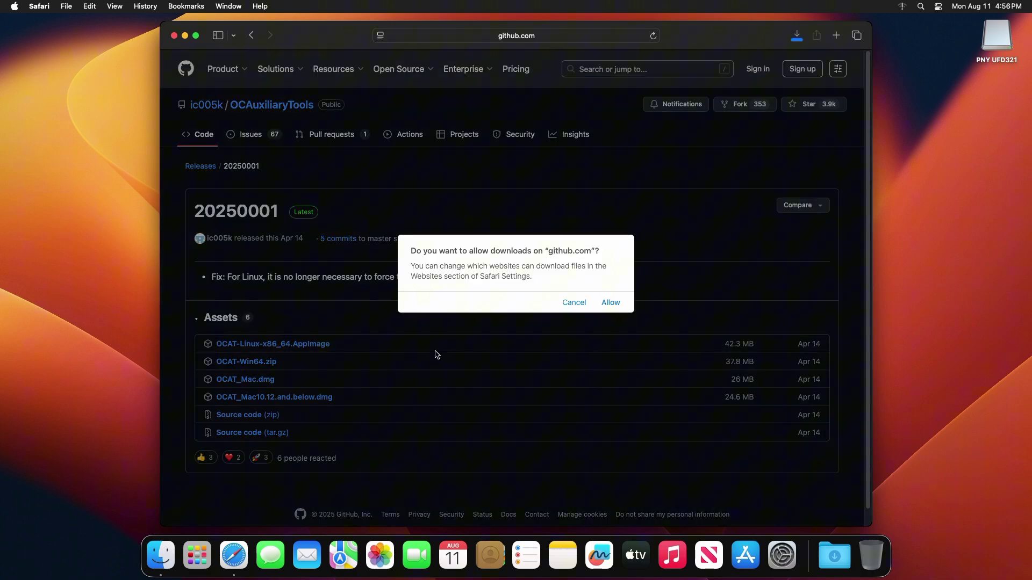
pyautogui.click(609, 302)
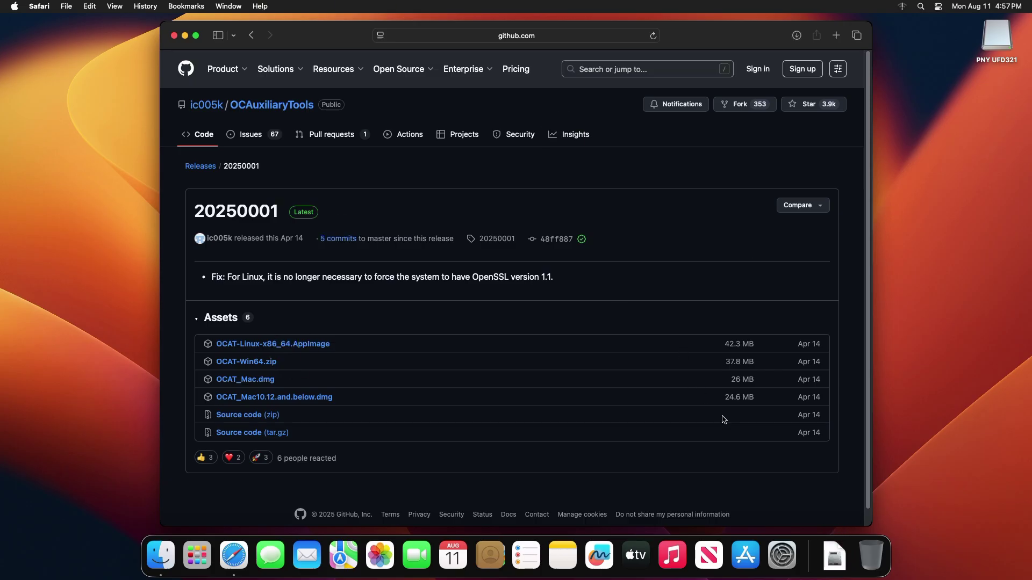
pyautogui.click(836, 559)
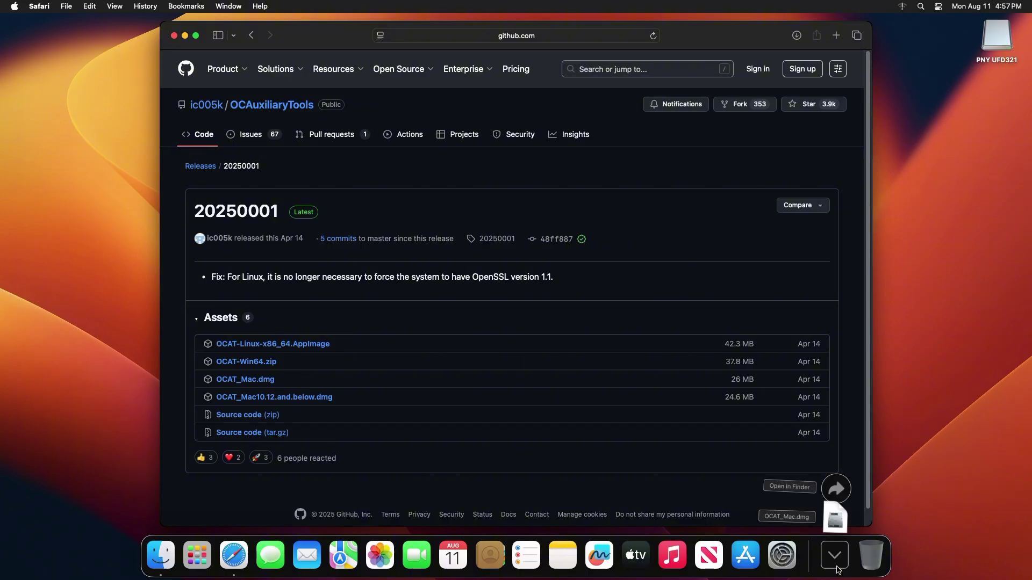
pyautogui.click(829, 520)
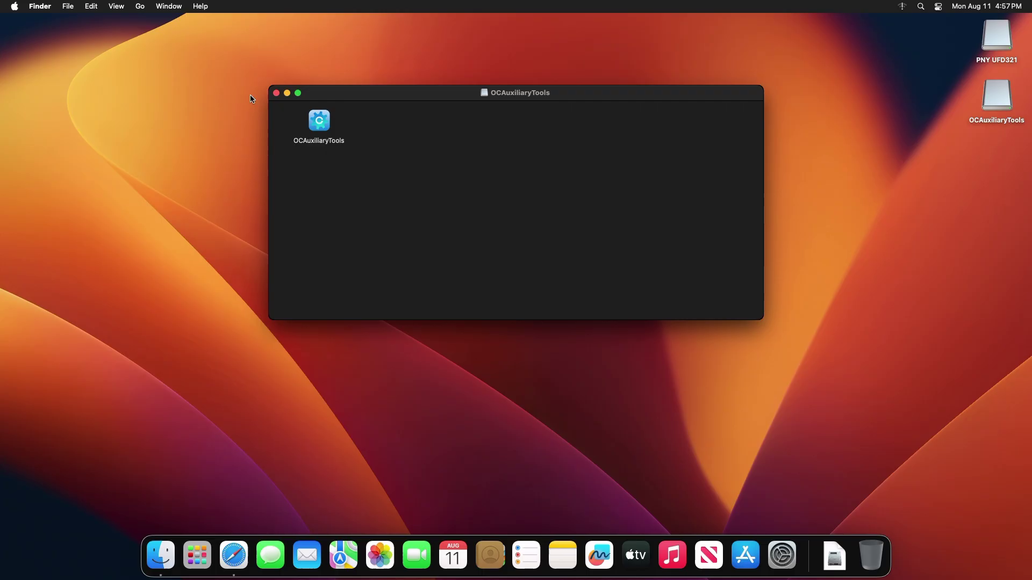
# Step: Close Safari, try launching OCAuxiliaryTools, and dismiss the unverified app warning
pyautogui.click(174, 35)
pyautogui.doubleClick(324, 132)
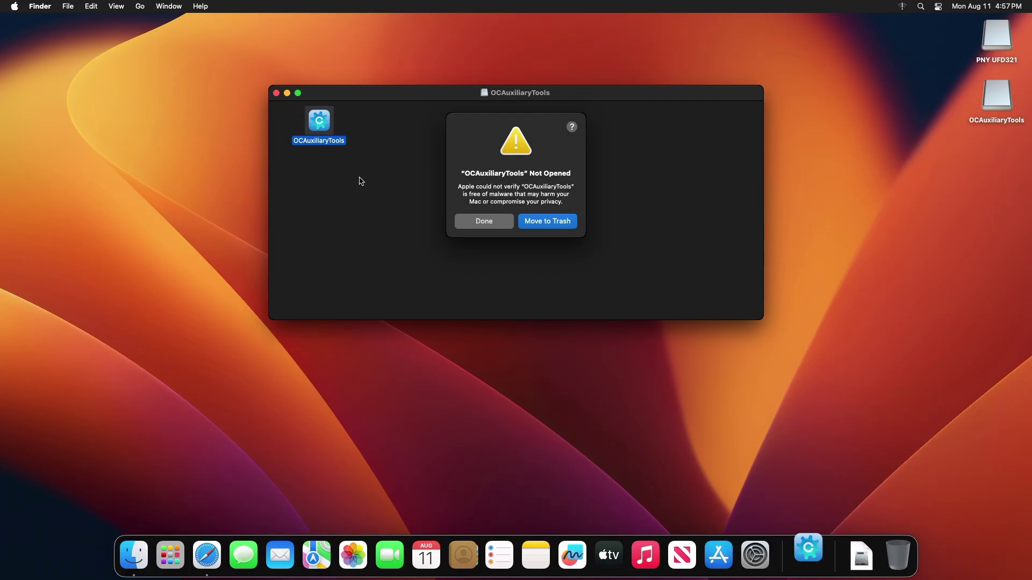
pyautogui.click(488, 223)
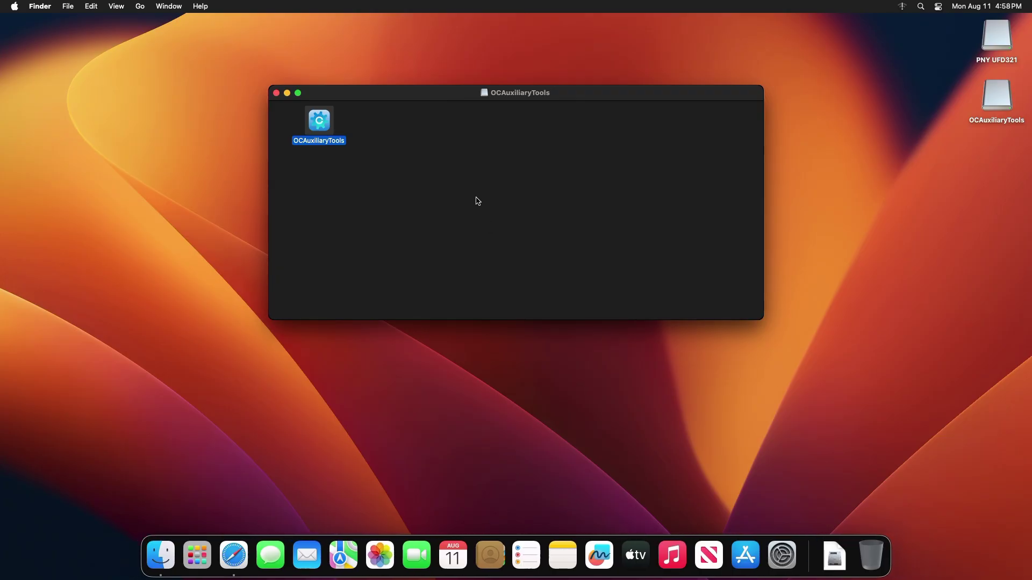
# Step: In Privacy & Security, choose Open Anyway for OCAuxiliaryTools and authorise with the admin password
pyautogui.click(790, 554)
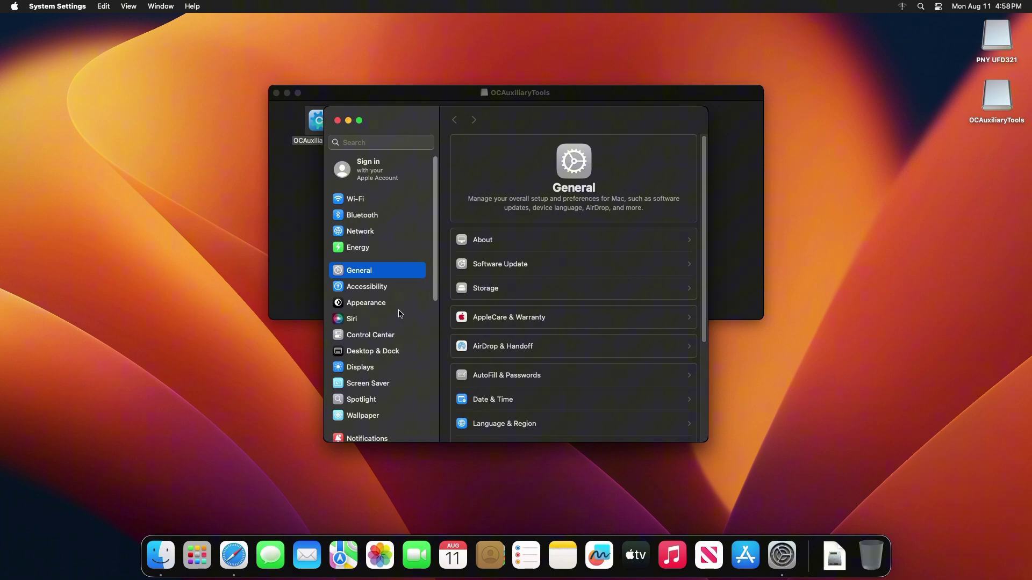
pyautogui.moveTo(436, 295); pyautogui.dragTo(436, 373)
pyautogui.click(409, 382)
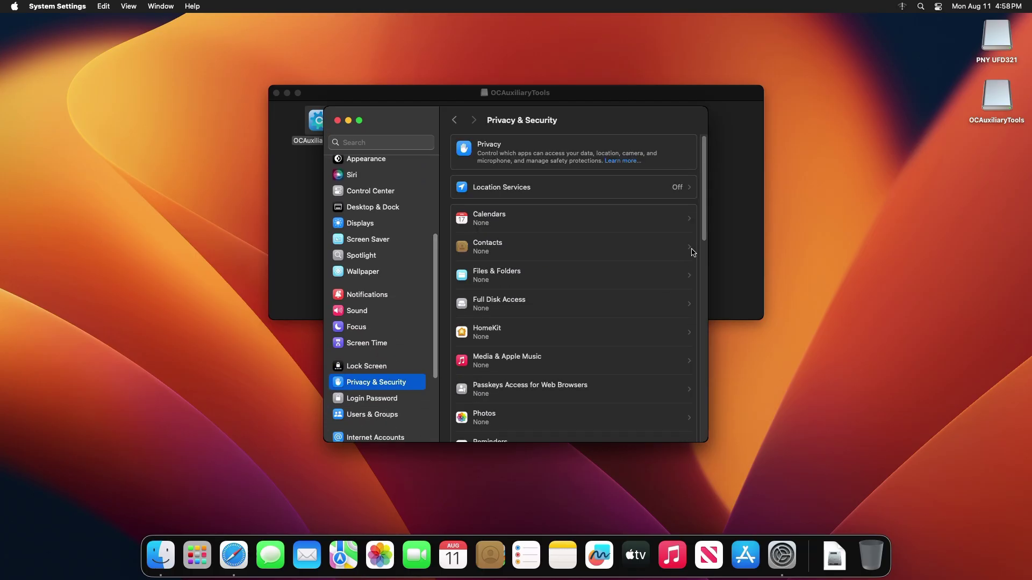
pyautogui.moveTo(706, 237); pyautogui.dragTo(701, 368)
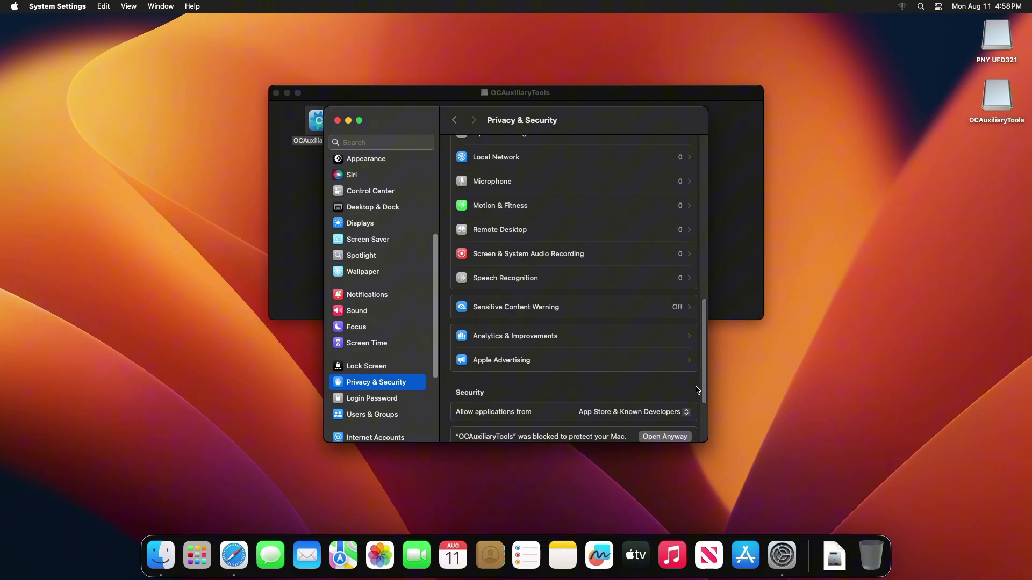
pyautogui.scroll(1, 662, 435)
pyautogui.click(663, 439)
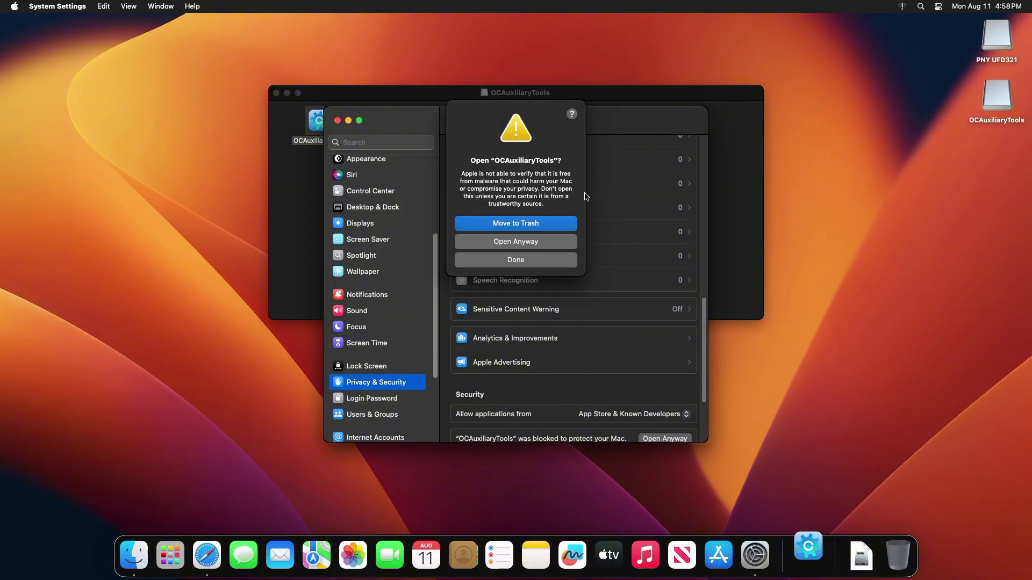
pyautogui.click(533, 242)
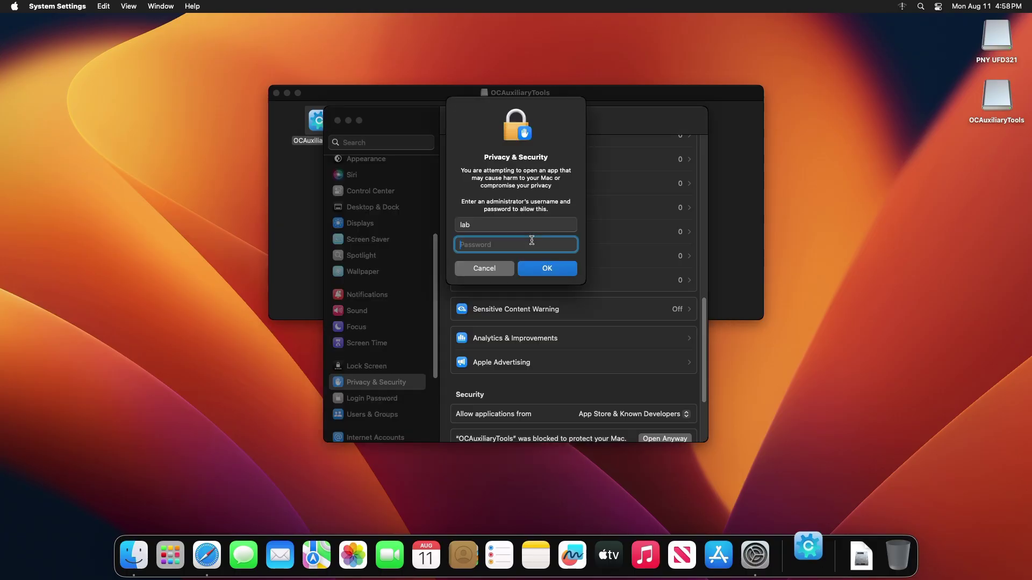
pyautogui.write('*********')
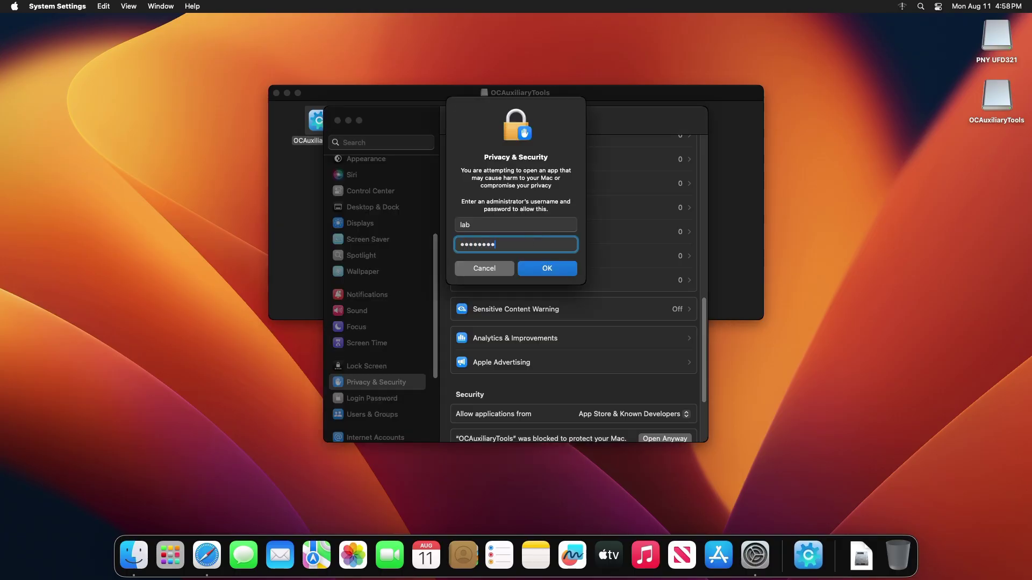
pyautogui.press('Return')
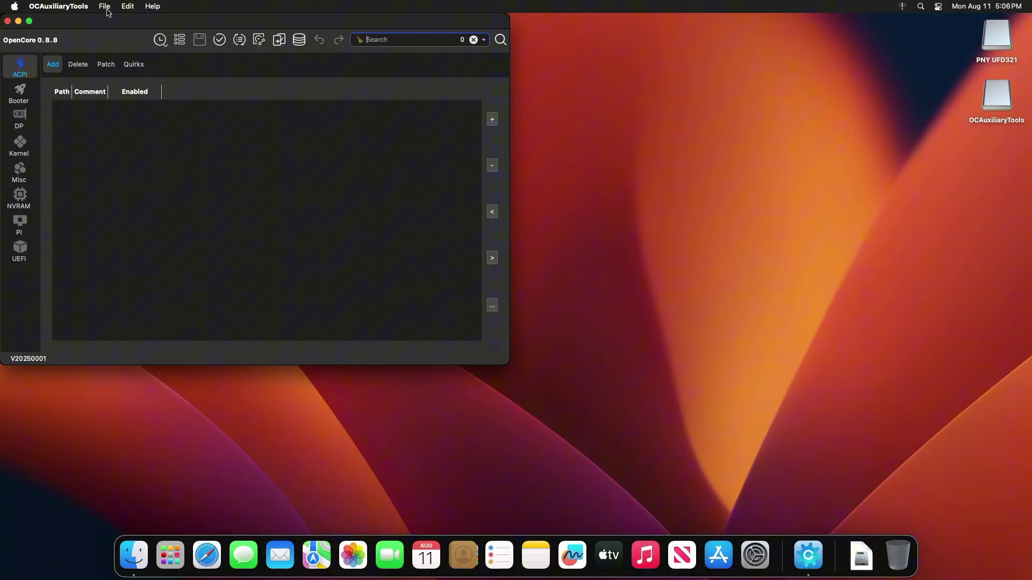
# Step: Mount the disk0s1 SYSTEM partition via Edit > Mount ESP and open its config.plist, entering the password
pyautogui.click(123, 7)
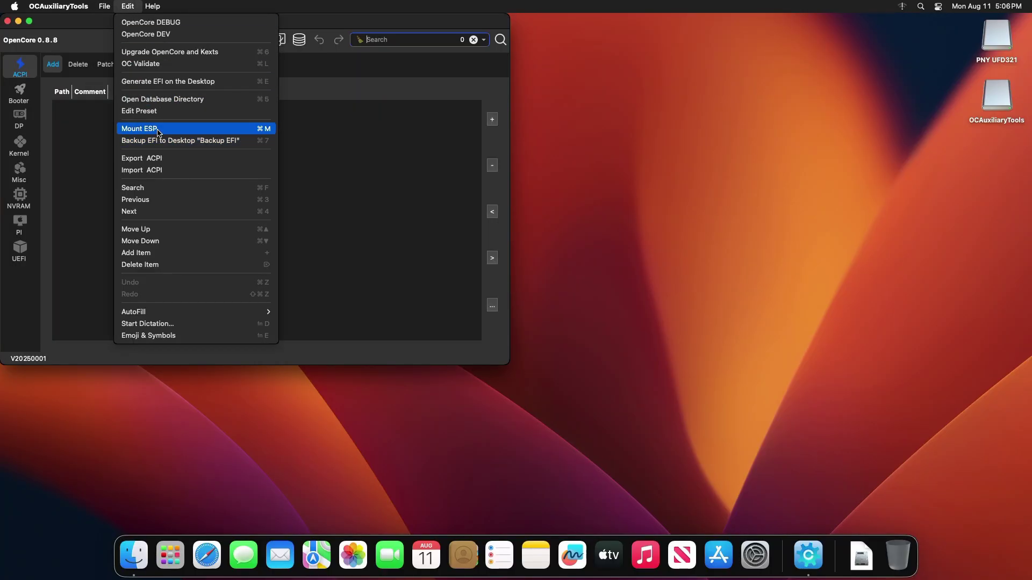
pyautogui.click(158, 130)
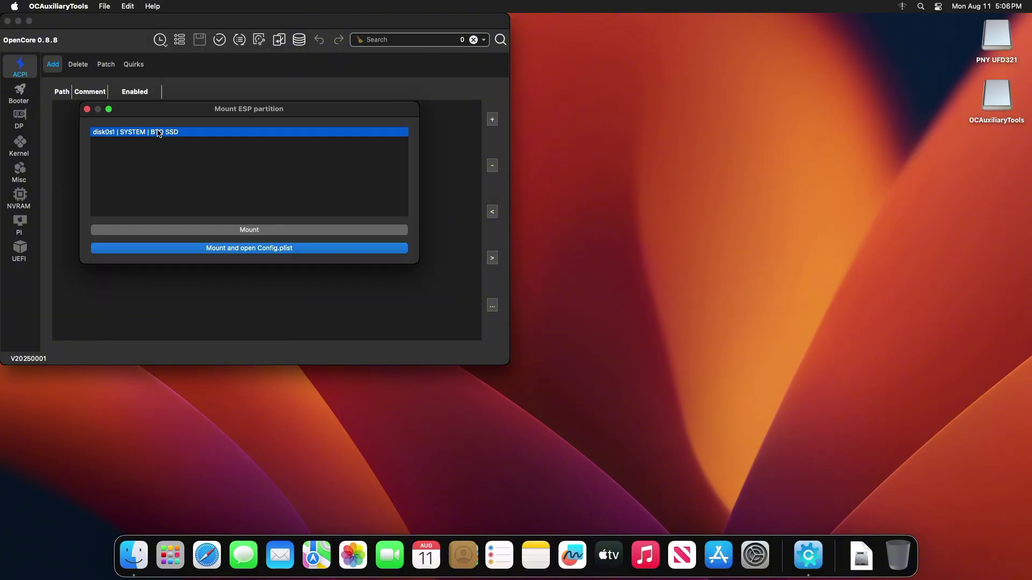
pyautogui.click(253, 249)
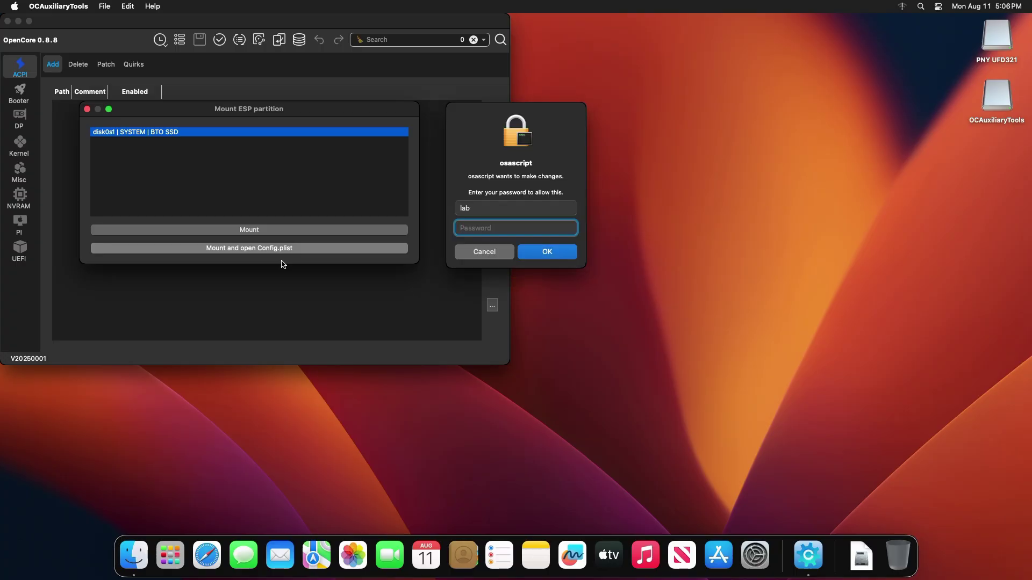
pyautogui.write('••••••••')
pyautogui.press('Return')
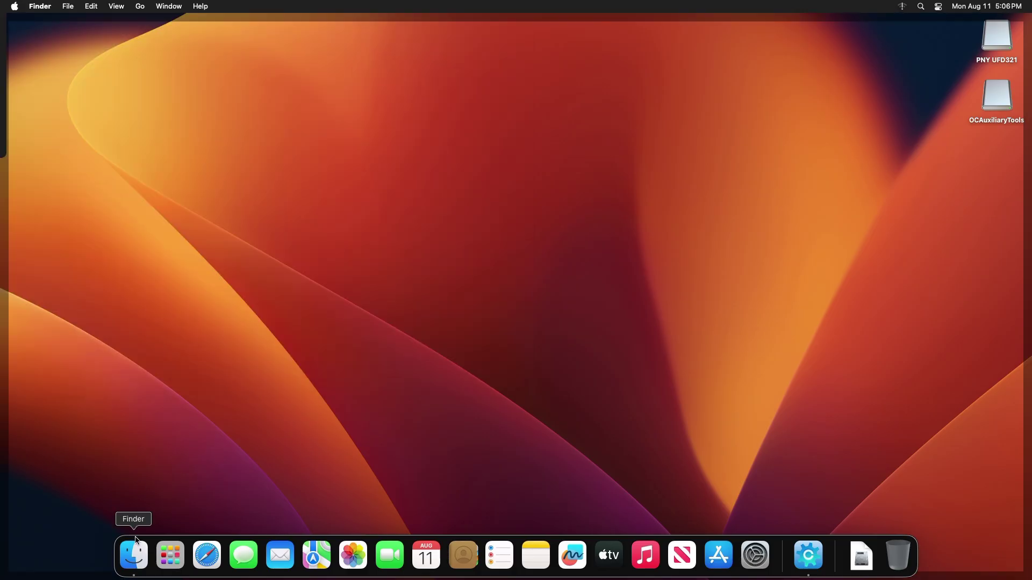
pyautogui.click(134, 556)
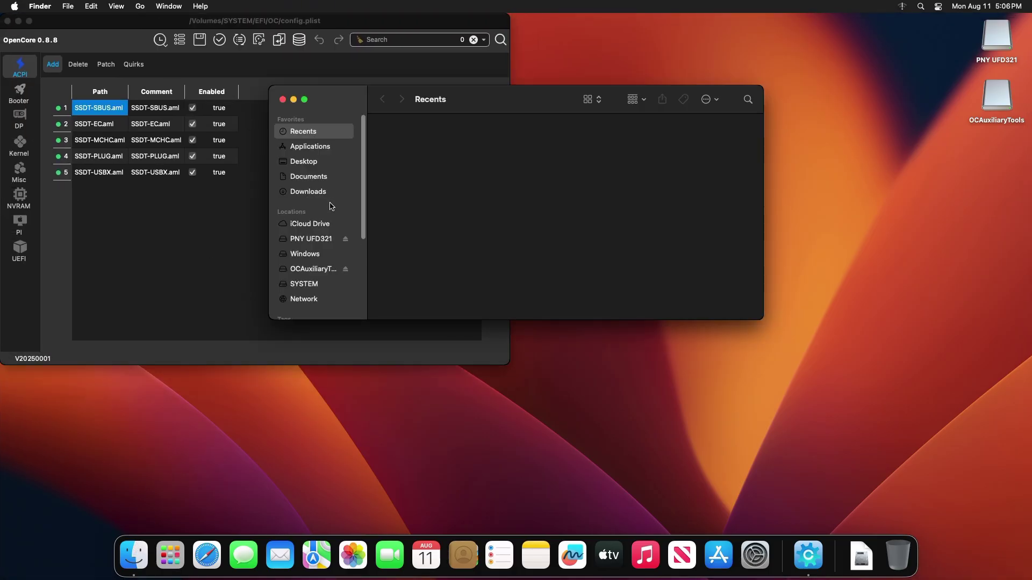
# Step: Copy the BOOT and OC folders from the PNY UFD321 drive's EFI folder
pyautogui.click(311, 239)
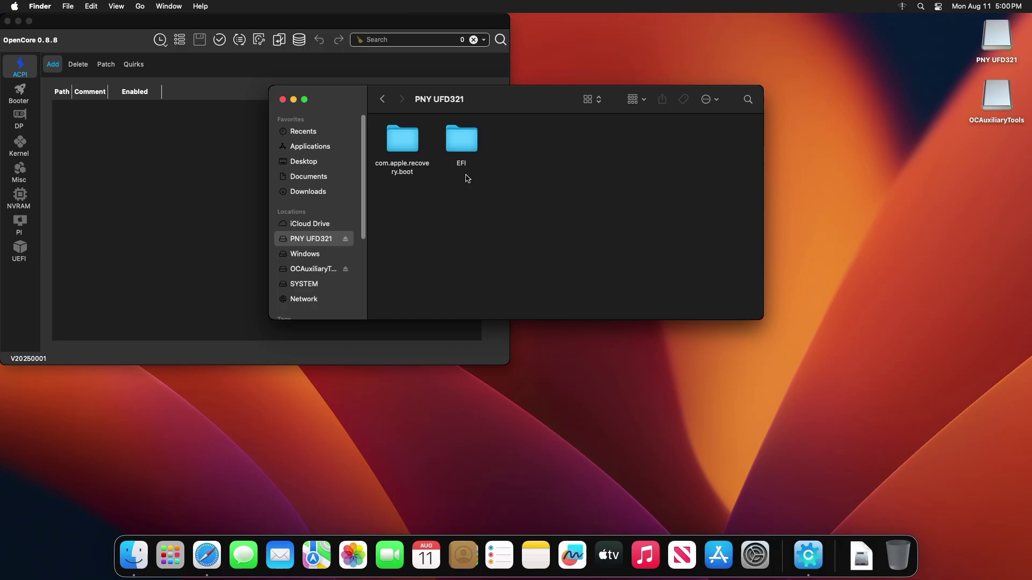
pyautogui.doubleClick(468, 146)
pyautogui.moveTo(441, 170); pyautogui.dragTo(410, 145)
pyautogui.moveTo(476, 186); pyautogui.dragTo(410, 135)
pyautogui.rightClick(410, 135)
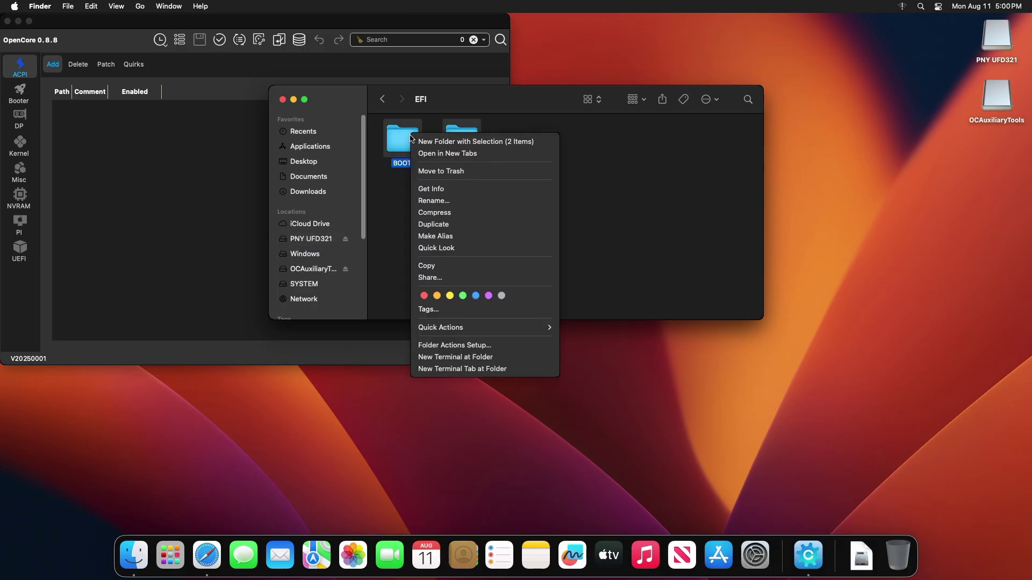
pyautogui.click(444, 265)
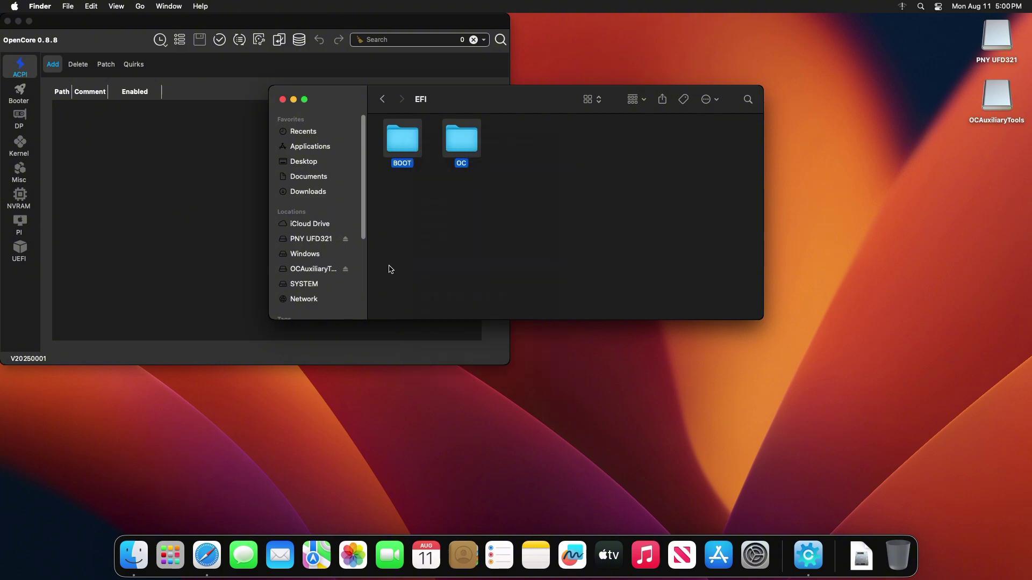
# Step: Paste both folders into the SYSTEM partition's efi folder, merging with the existing Boot folder
pyautogui.click(323, 284)
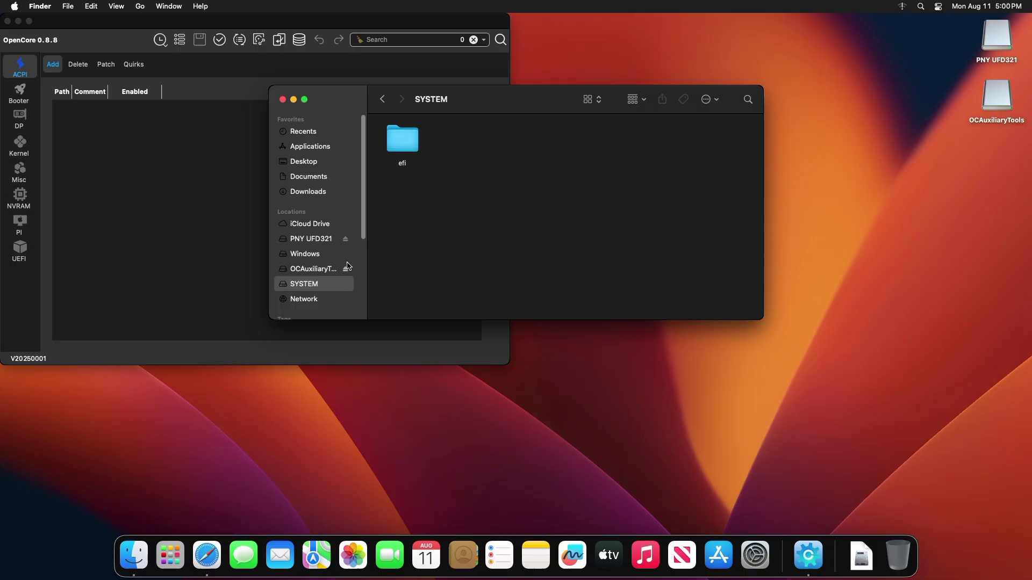
pyautogui.doubleClick(404, 155)
pyautogui.rightClick(420, 208)
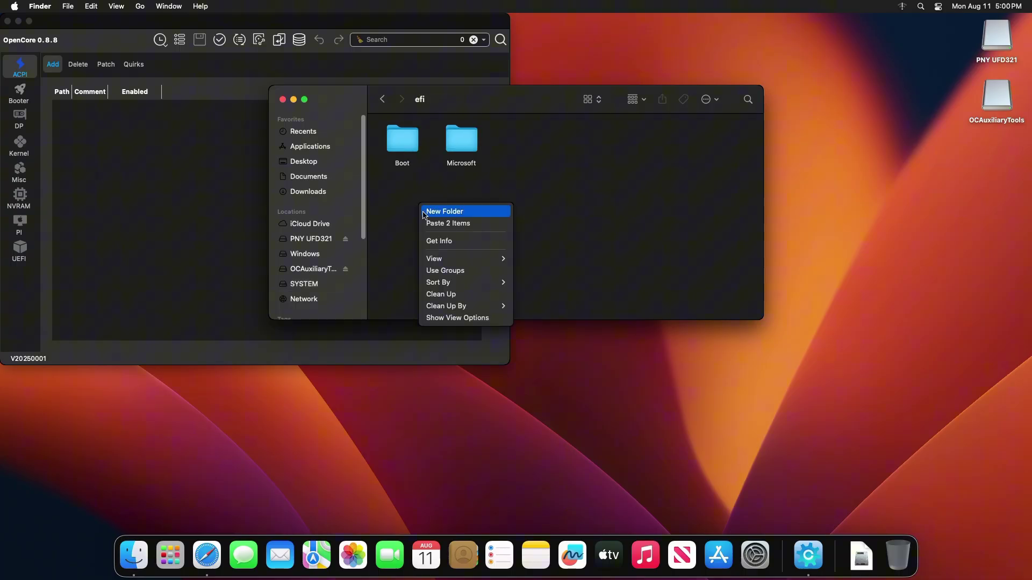
pyautogui.click(439, 223)
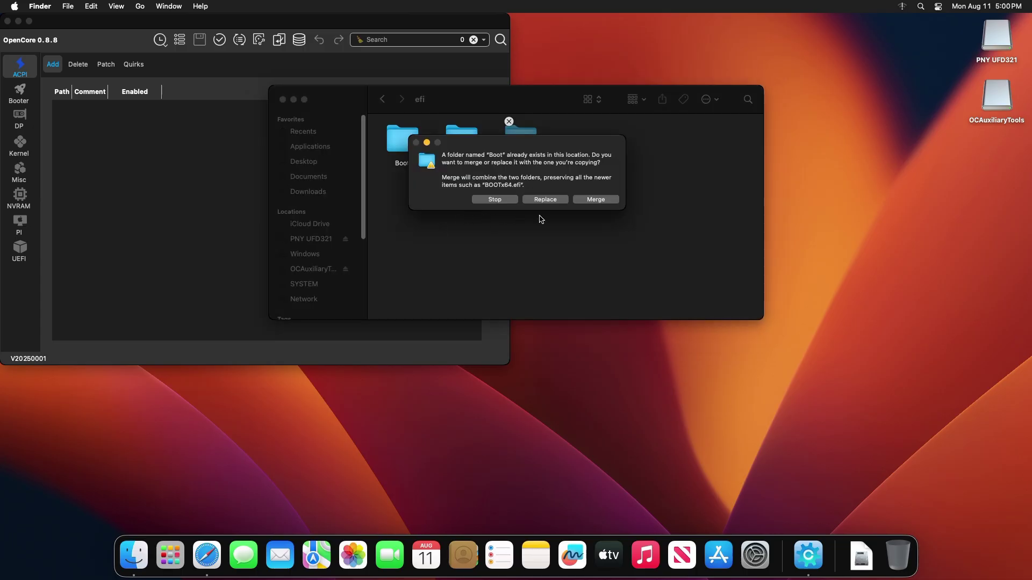
pyautogui.click(589, 200)
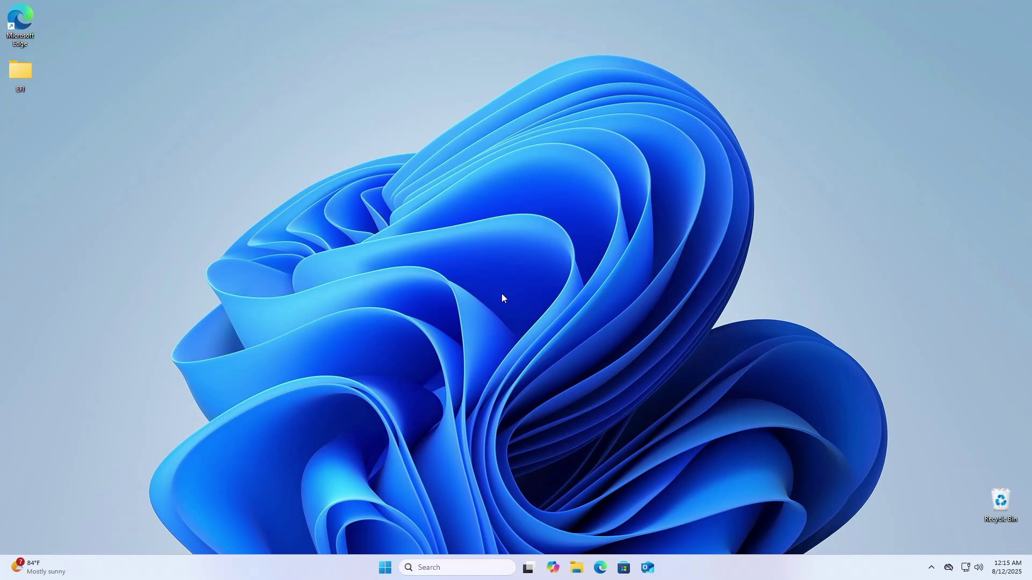
# Step: Launch Command Prompt as administrator from the cmd search, approving the UAC prompt
pyautogui.click(475, 566)
pyautogui.write('cmd')
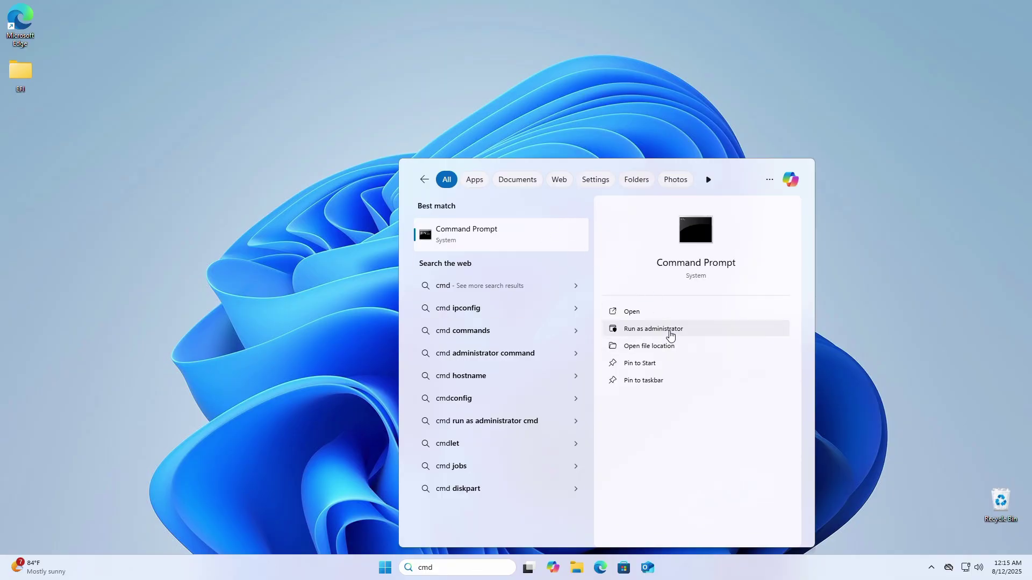
pyautogui.click(699, 334)
pyautogui.click(474, 369)
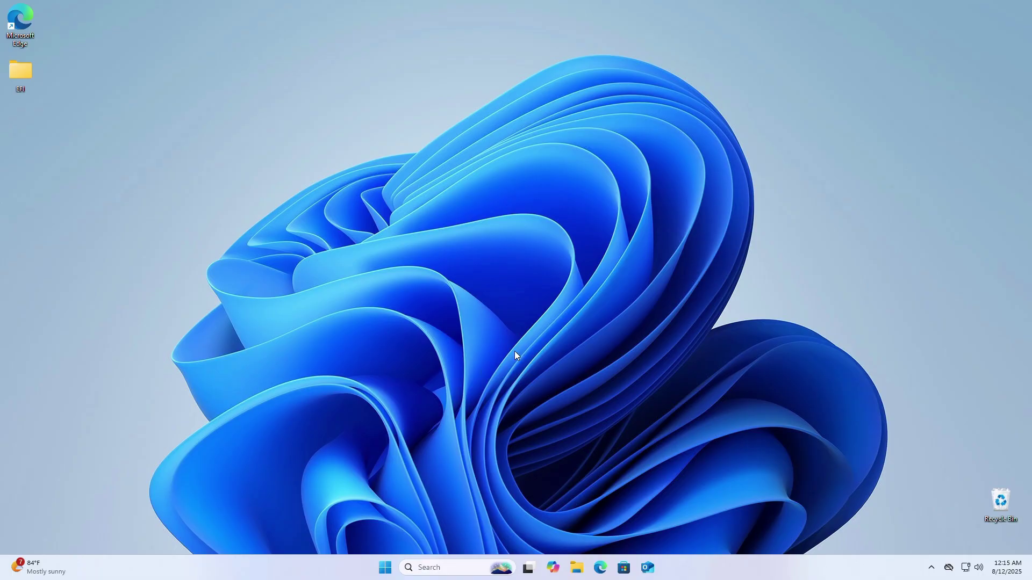
# Step: Run bcdedit /set {bootmgr} path \efi\boot\bootx64.efi and close the console
pyautogui.click(444, 283)
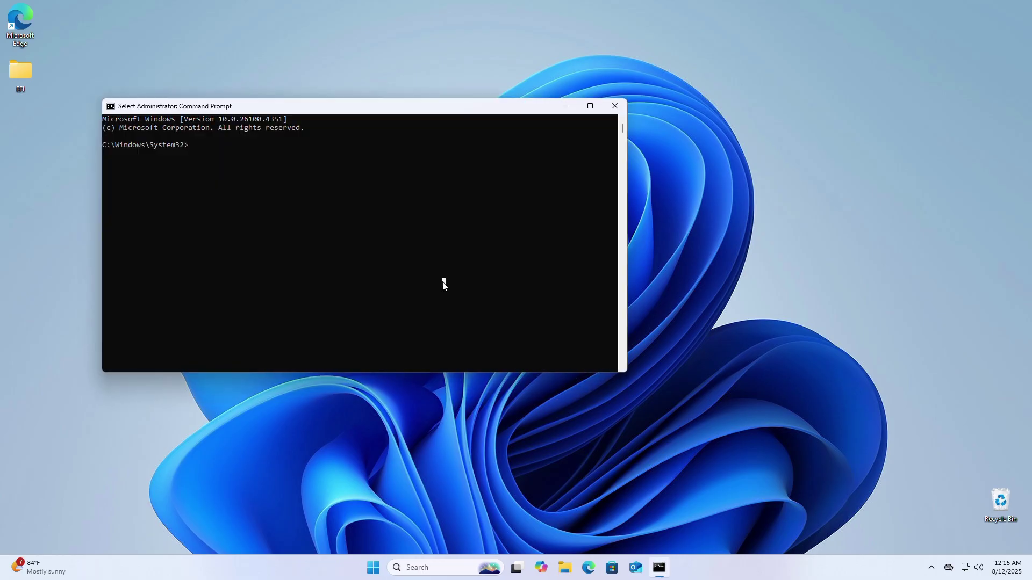
pyautogui.write('bcdedit /set {bootmgr} path \\ef')
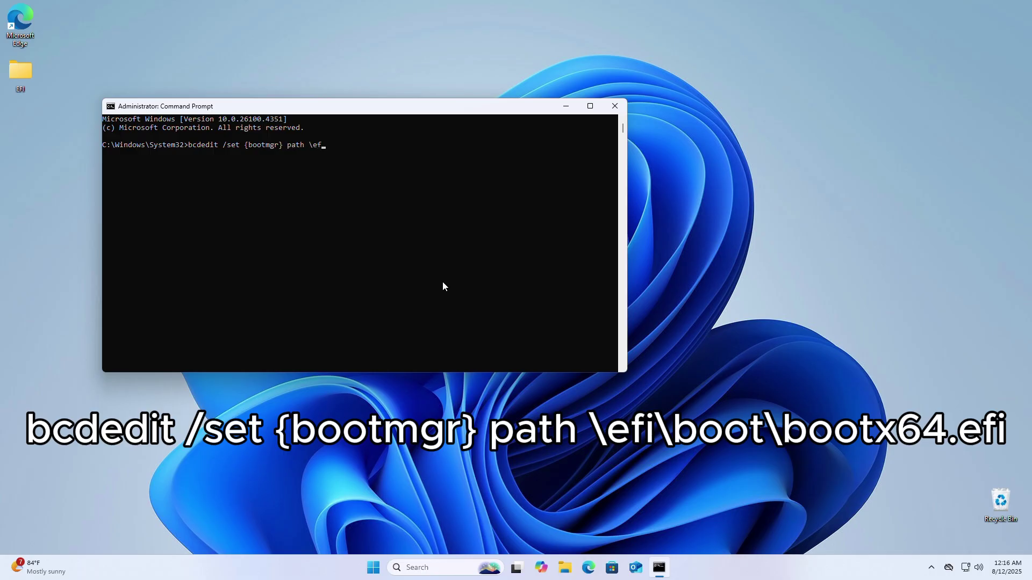
pyautogui.write('oot')
pyautogui.write('\x08oot')
pyautogui.write('x64')
pyautogui.write('.efi')
pyautogui.press('Return')
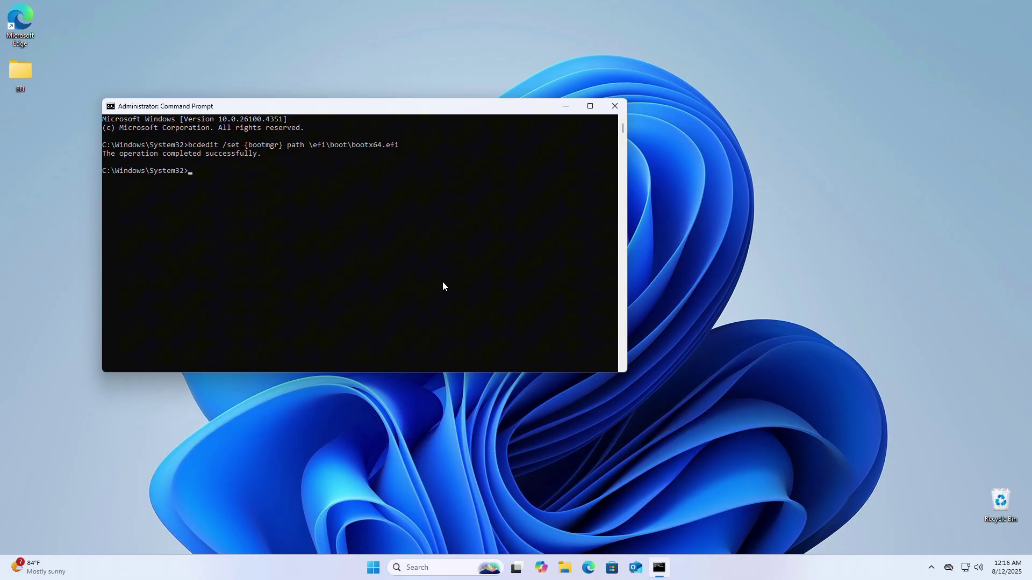
pyautogui.click(615, 106)
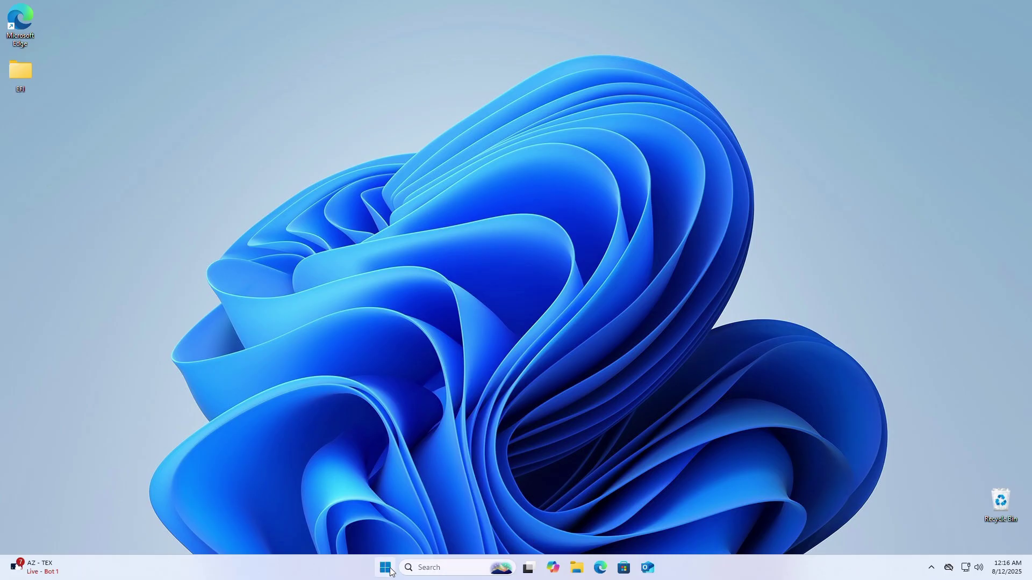